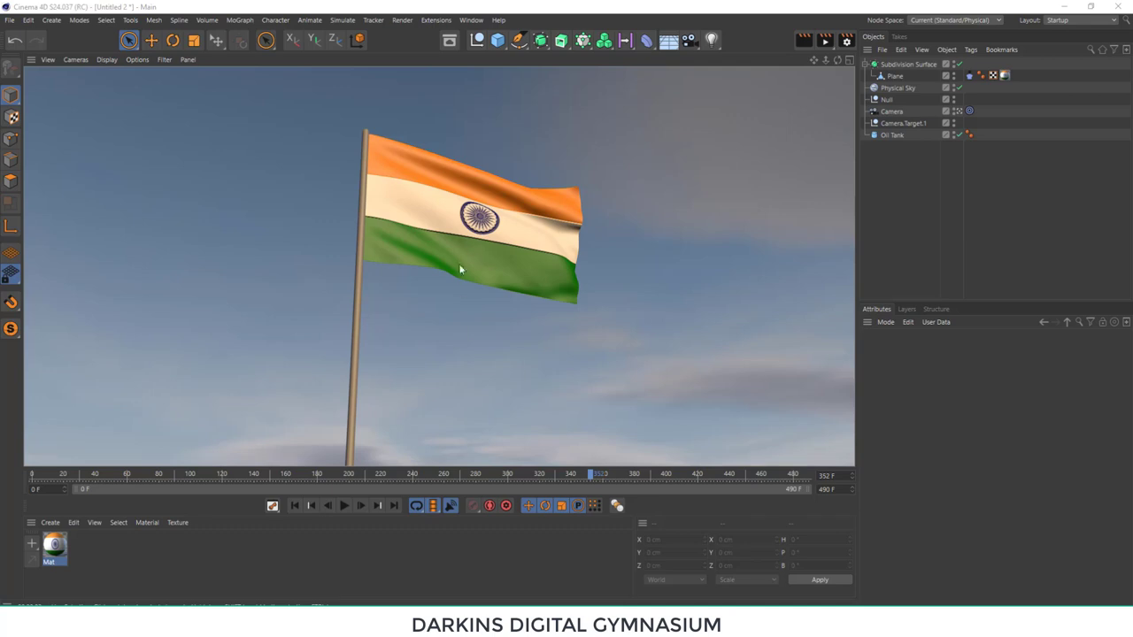
Play the waving flag animation and switch the viewport to Gouraud Shading (Lines).
{"action": "left_click", "coordinate": [295, 505]}
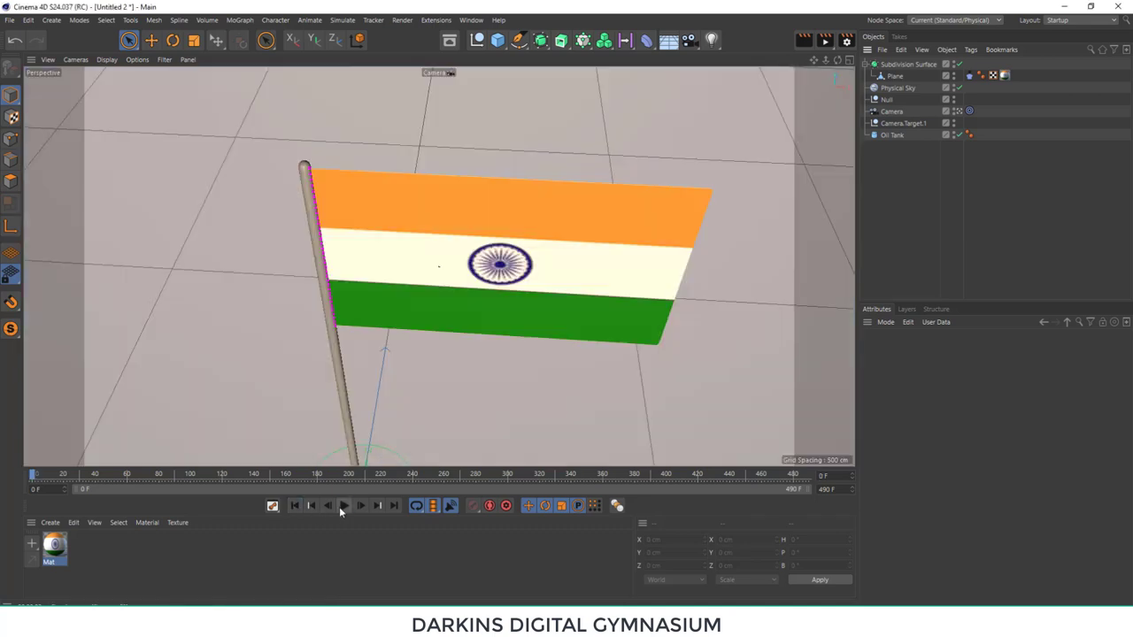
{"action": "left_click", "coordinate": [344, 505]}
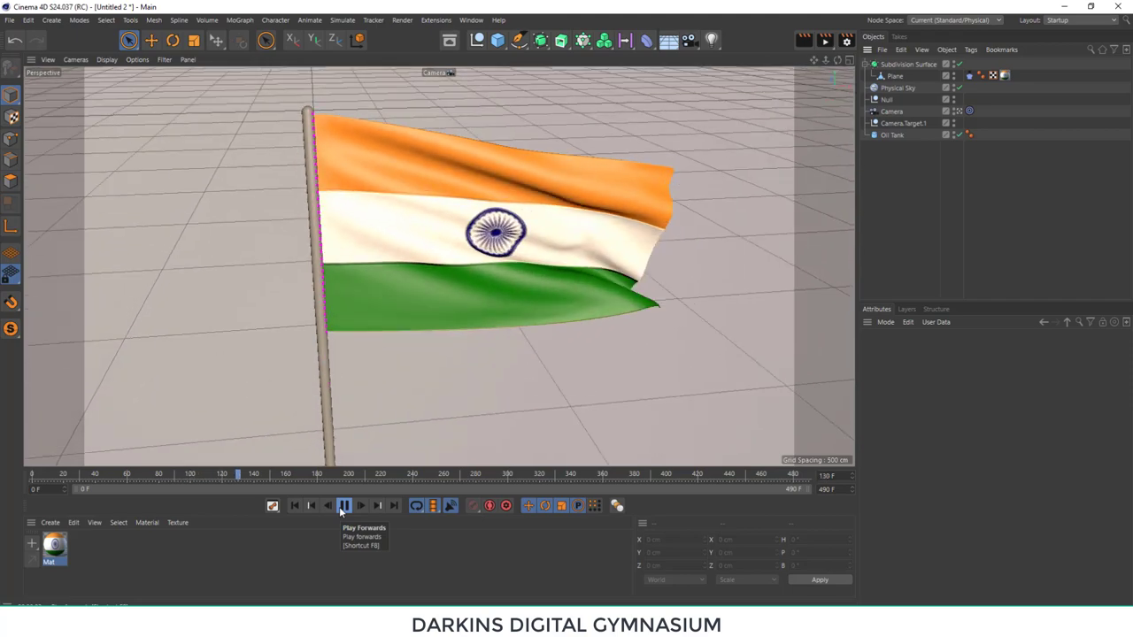
{"action": "left_click", "coordinate": [106, 59]}
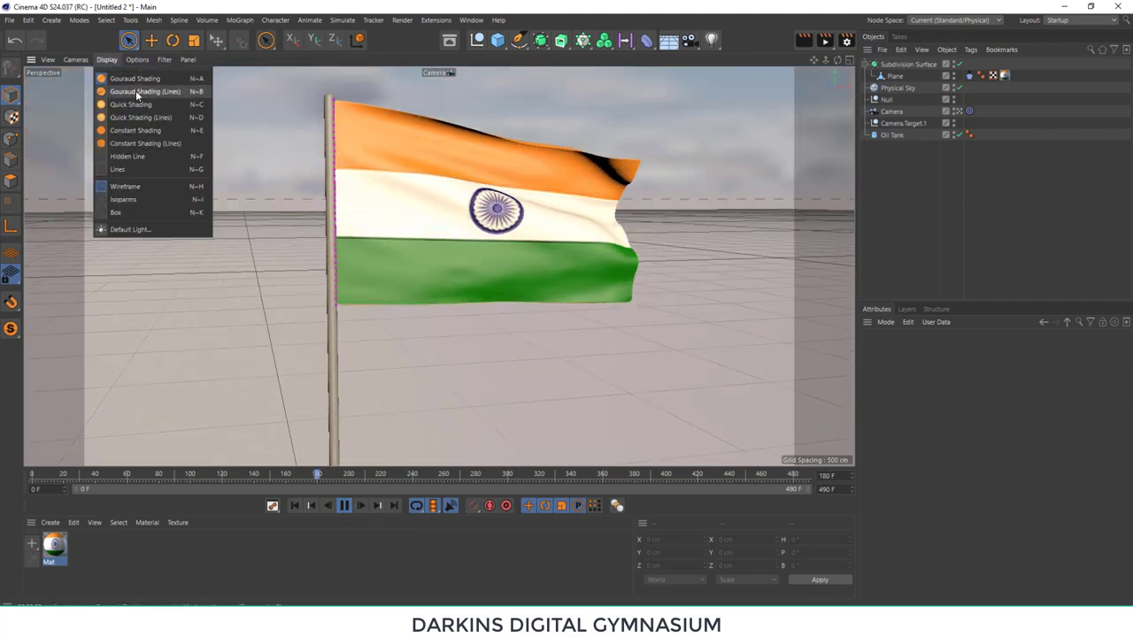
{"action": "left_click", "coordinate": [136, 90]}
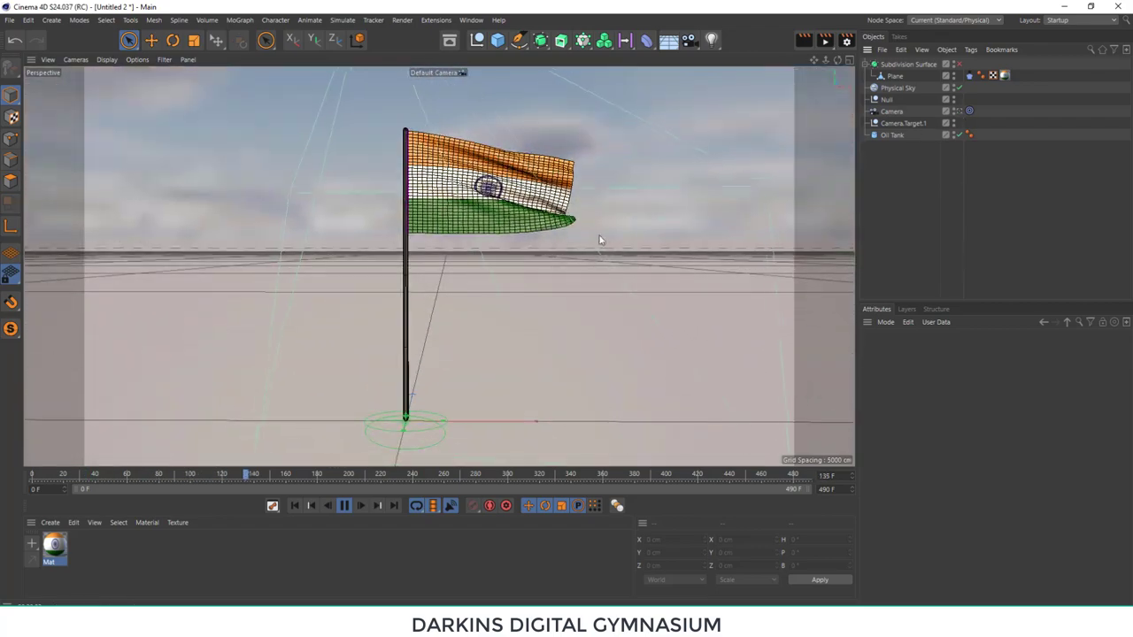
Orbit around the flag, view it through the scene camera, then return to plain shading.
{"action": "mouse_move", "coordinate": [493, 293]}
{"action": "left_mouse_down", "text": "alt"}
{"action": "mouse_move", "coordinate": [349, 312]}
{"action": "mouse_move", "coordinate": [354, 230]}
{"action": "left_mouse_up", "text": "alt"}
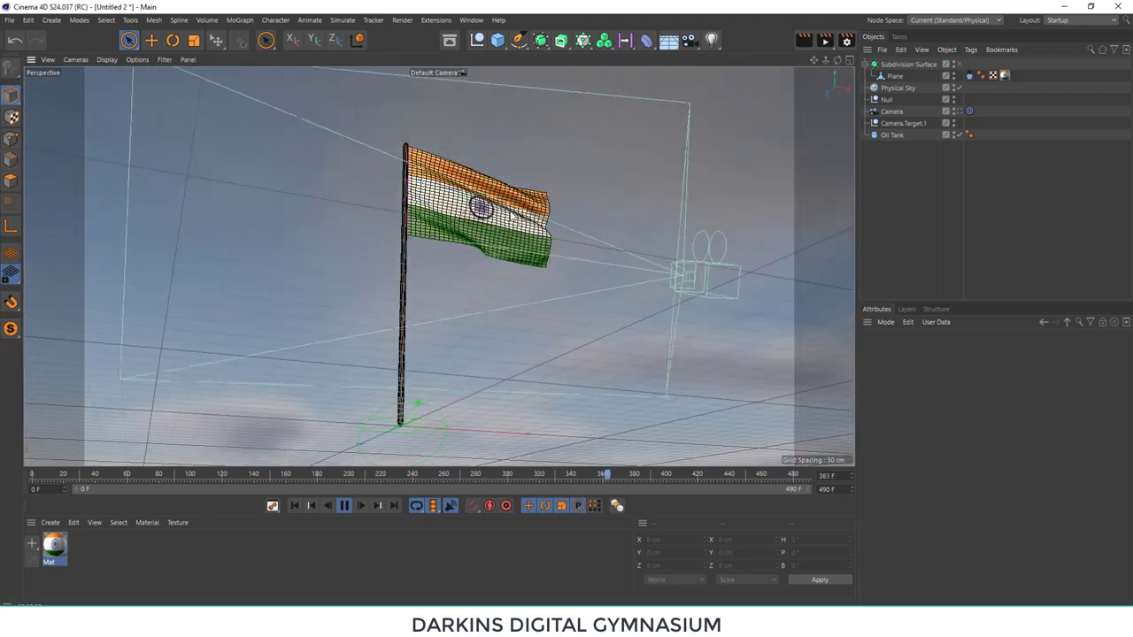
{"action": "mouse_move", "coordinate": [511, 215]}
{"action": "left_mouse_down", "text": "alt"}
{"action": "mouse_move", "coordinate": [549, 138]}
{"action": "mouse_move", "coordinate": [376, 218]}
{"action": "mouse_move", "coordinate": [388, 262]}
{"action": "mouse_move", "coordinate": [454, 320]}
{"action": "mouse_move", "coordinate": [516, 332]}
{"action": "mouse_move", "coordinate": [519, 322]}
{"action": "left_mouse_up", "text": "alt"}
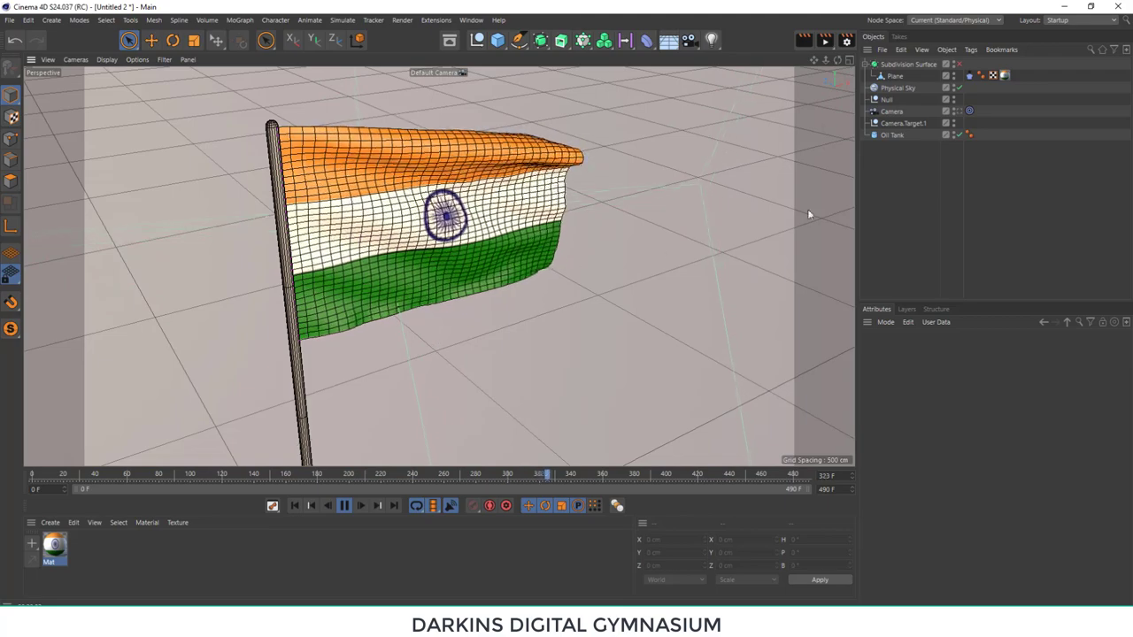
{"action": "left_click", "coordinate": [957, 111]}
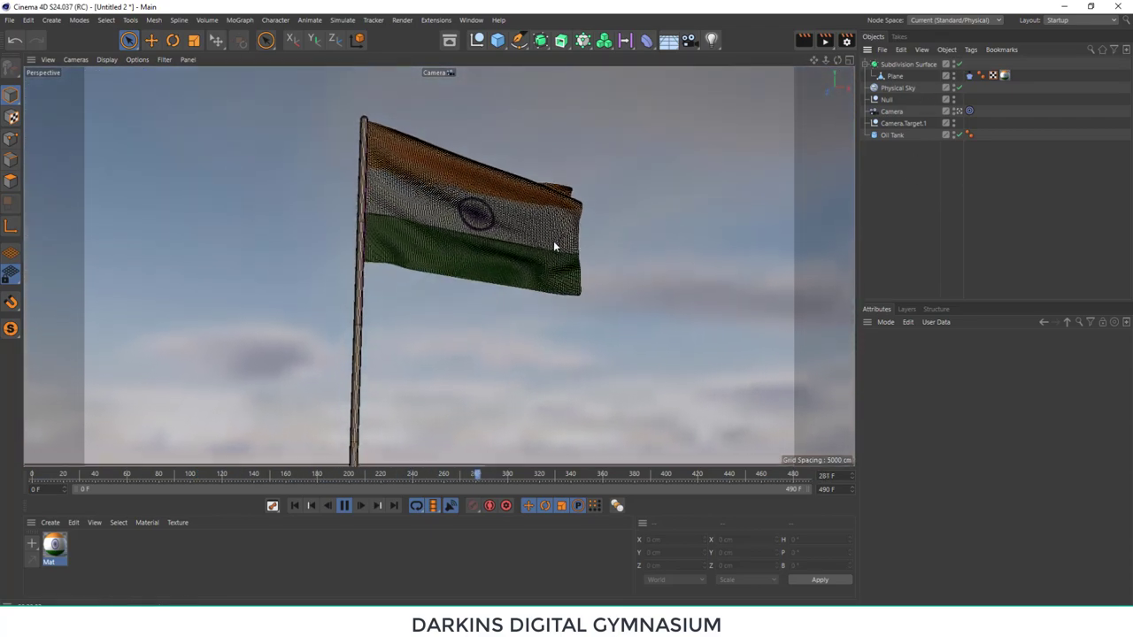
{"action": "left_click", "coordinate": [106, 60]}
{"action": "left_click", "coordinate": [124, 77]}
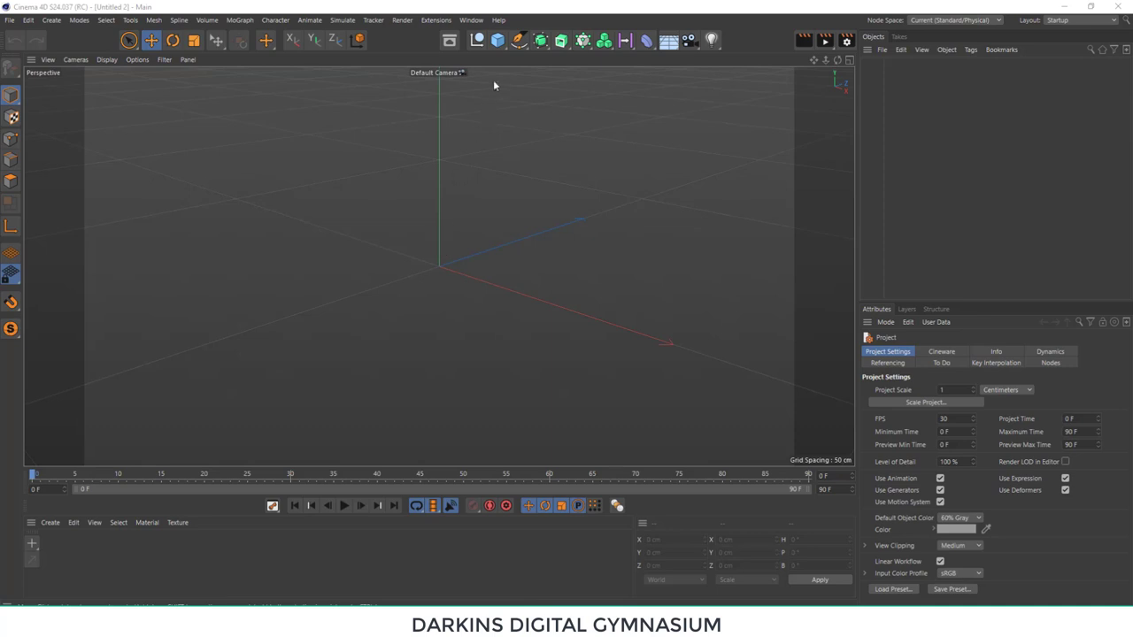
Add an Oil Tank pole with 700 cm height and 6 cm radius and cap height.
{"action": "left_click", "coordinate": [494, 46]}
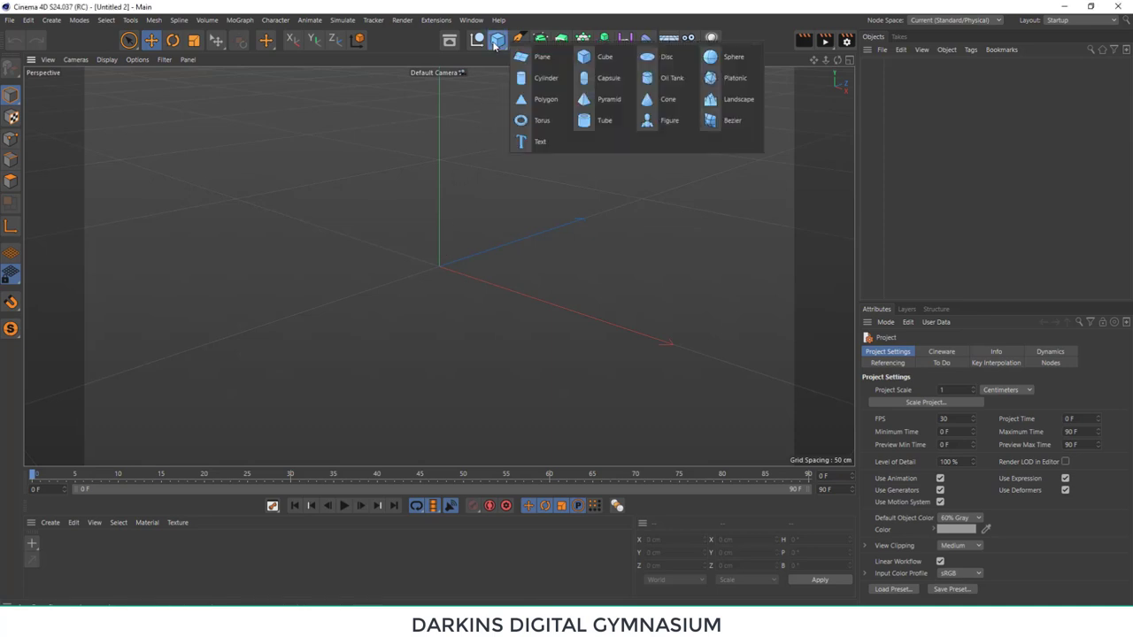
{"action": "left_click", "coordinate": [669, 79]}
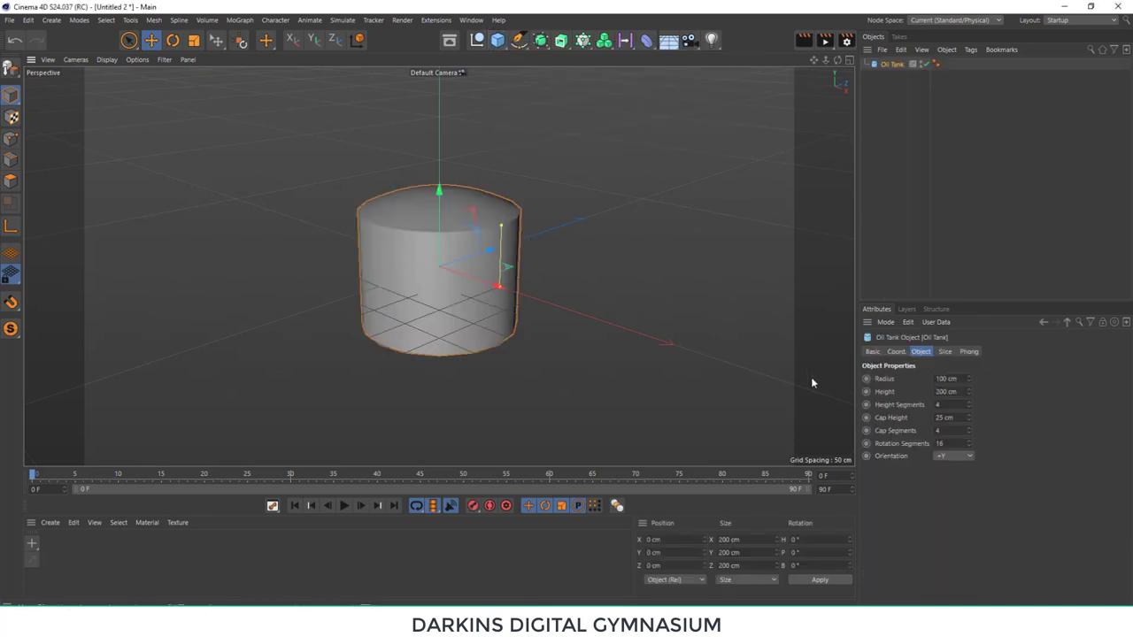
{"action": "left_click_drag", "start_coordinate": [499, 289], "coordinate": [441, 290]}
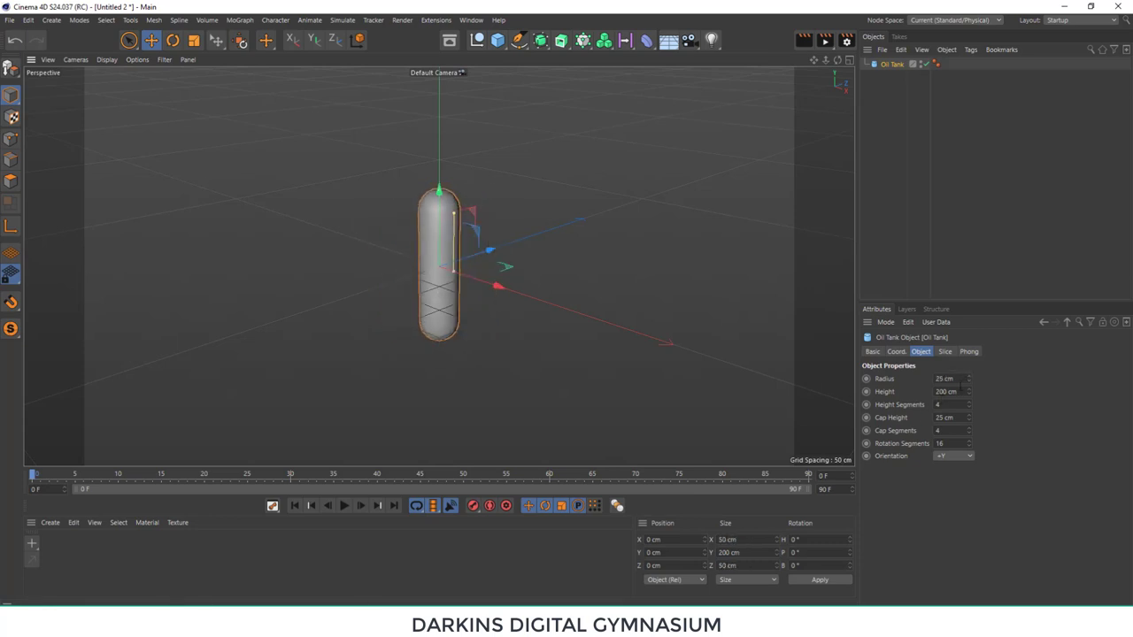
{"action": "type", "text": "700"}
{"action": "key", "text": "Return"}
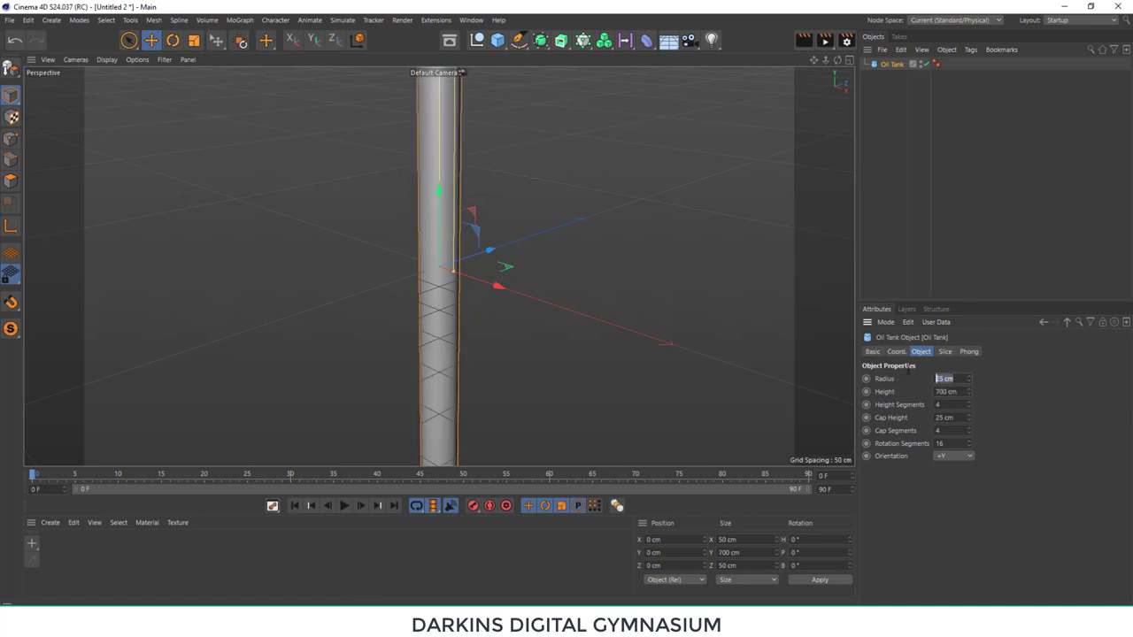
{"action": "type", "text": "6"}
{"action": "key", "text": "Return"}
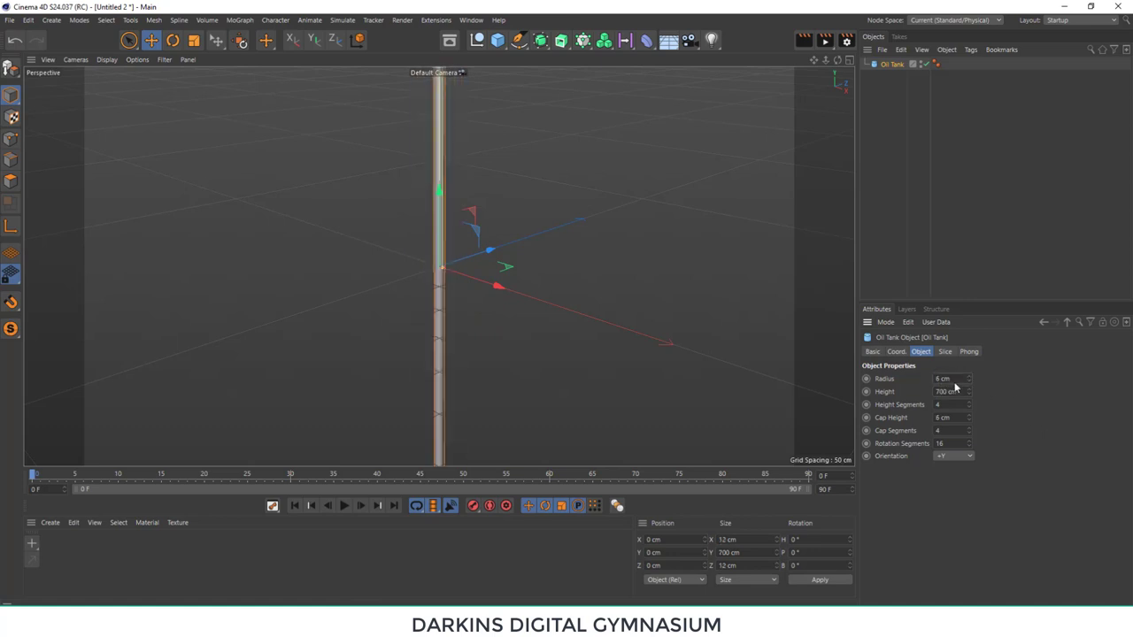
Raise the pole in the Front view to about Y 351 cm so its base sits on the ground.
{"action": "scroll", "coordinate": [456, 190], "scroll_direction": "down", "scroll_amount": 5}
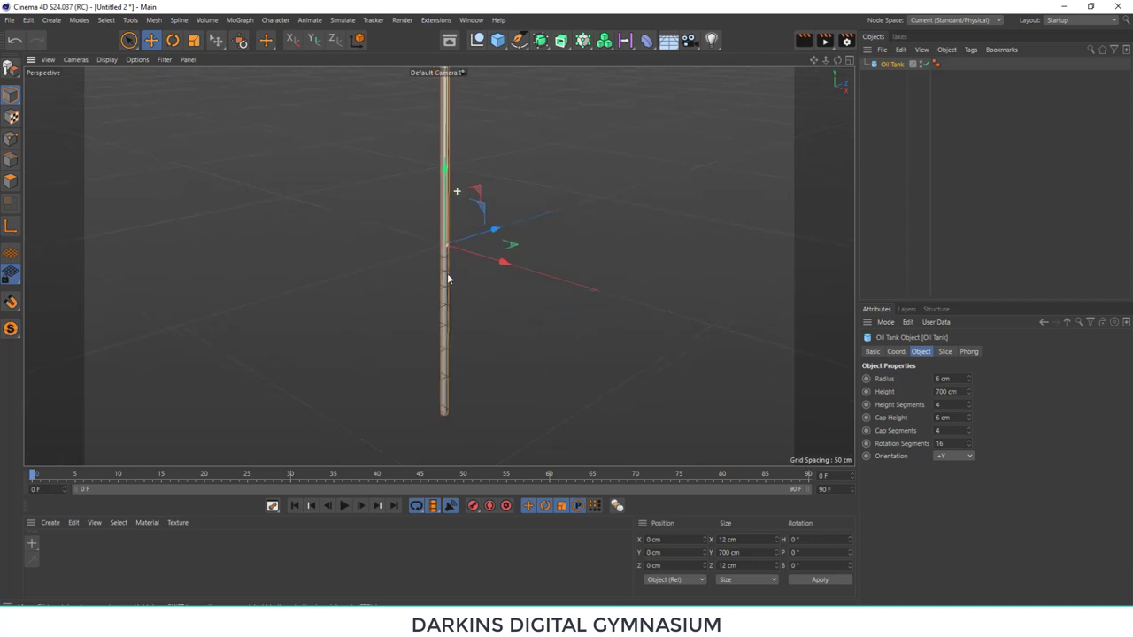
{"action": "left_click", "coordinate": [847, 61]}
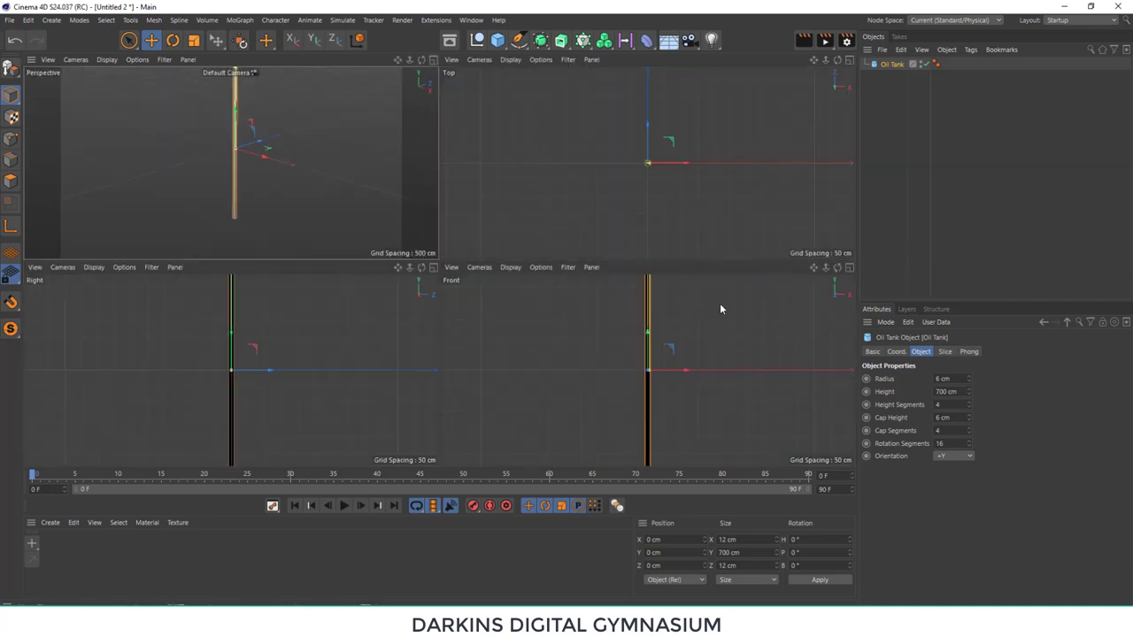
{"action": "left_click", "coordinate": [848, 268]}
{"action": "scroll", "coordinate": [469, 227], "scroll_direction": "down", "scroll_amount": 5}
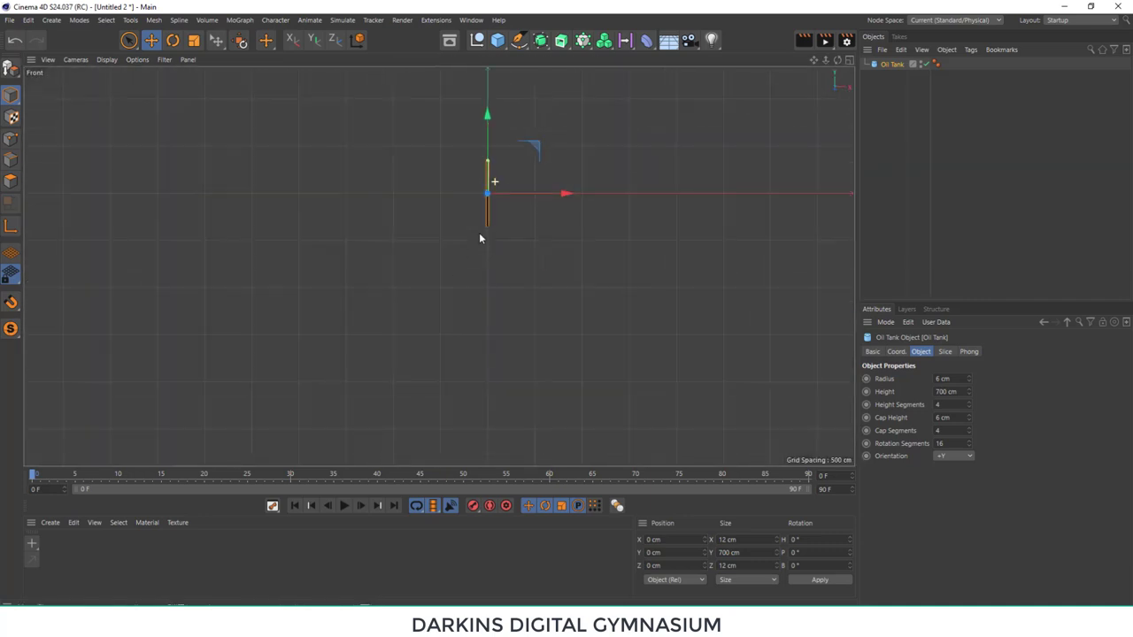
{"action": "scroll", "coordinate": [483, 236], "scroll_direction": "up", "scroll_amount": 2}
{"action": "scroll", "coordinate": [437, 263], "scroll_direction": "up", "scroll_amount": 2}
{"action": "scroll", "coordinate": [500, 193], "scroll_direction": "up", "scroll_amount": 2}
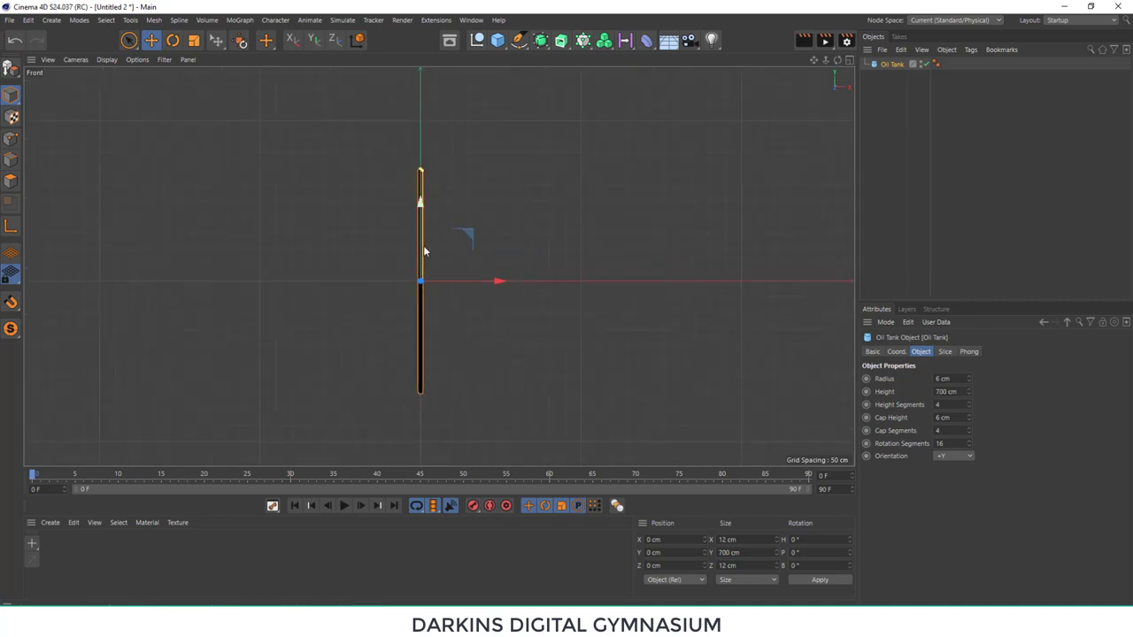
{"action": "left_click_drag", "start_coordinate": [419, 236], "coordinate": [432, 141]}
{"action": "left_click", "coordinate": [850, 61]}
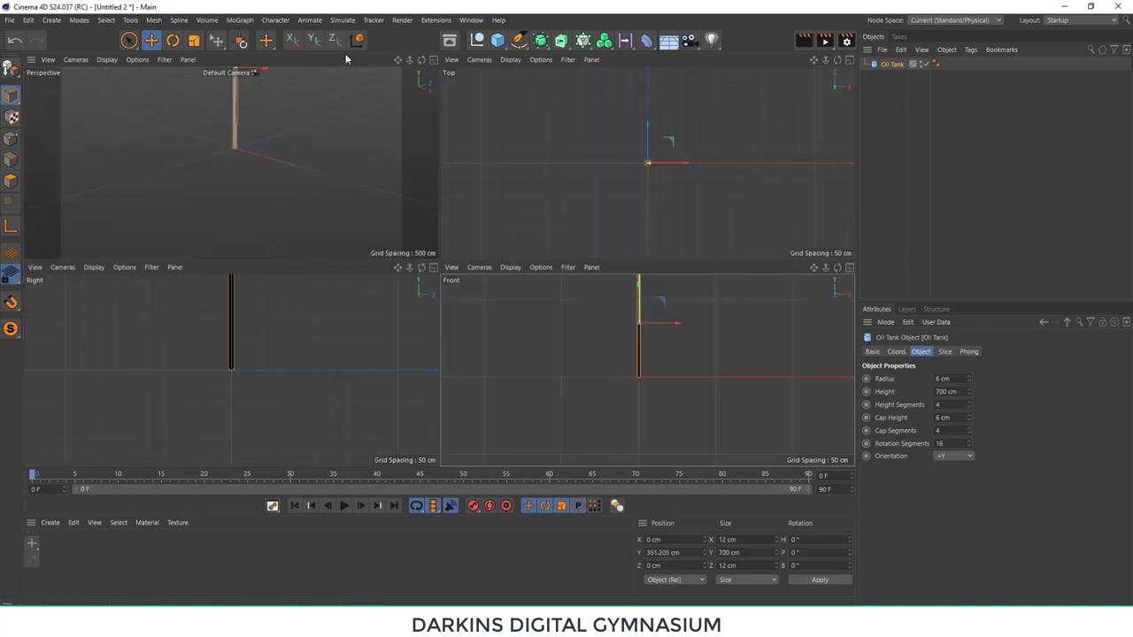
{"action": "left_click", "coordinate": [433, 60]}
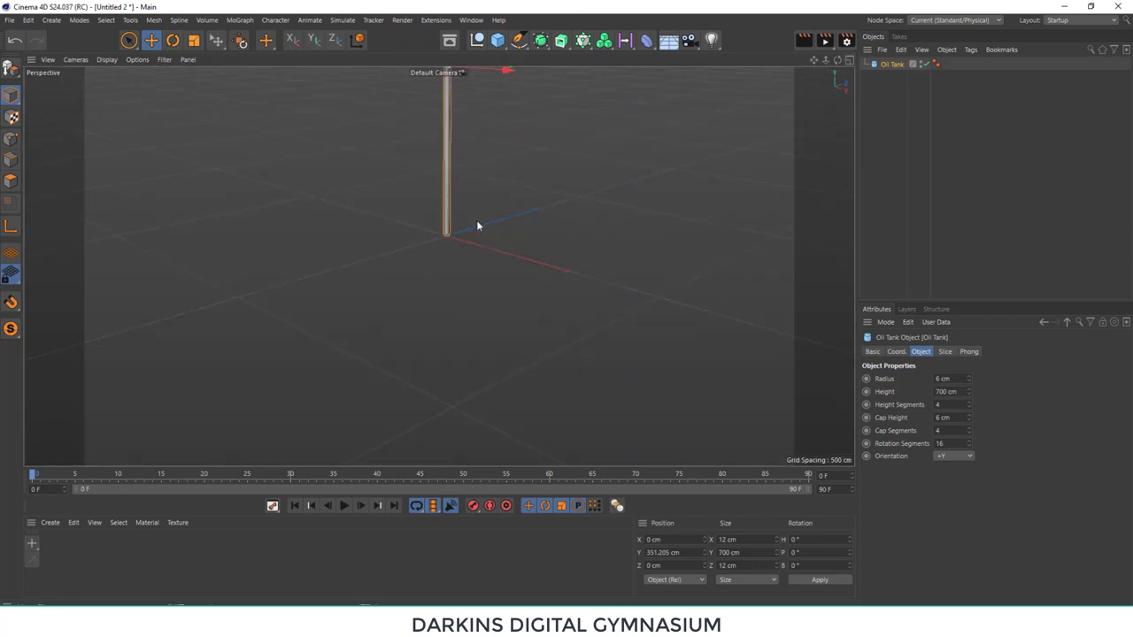
{"action": "mouse_move", "coordinate": [476, 226]}
{"action": "left_mouse_down", "text": "alt"}
{"action": "mouse_move", "coordinate": [457, 395]}
{"action": "mouse_move", "coordinate": [464, 272]}
{"action": "mouse_move", "coordinate": [437, 333]}
{"action": "left_mouse_up", "text": "alt"}
Add a Plane standing upright with -Z orientation and slightly reduce its height.
{"action": "left_click", "coordinate": [498, 40]}
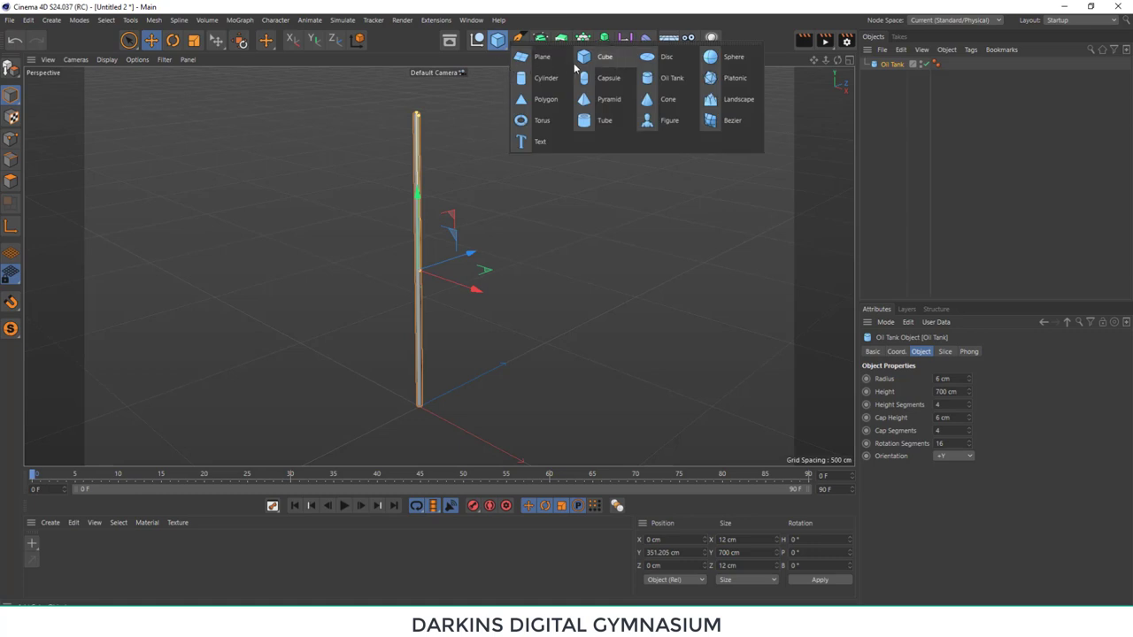
{"action": "left_click", "coordinate": [542, 57]}
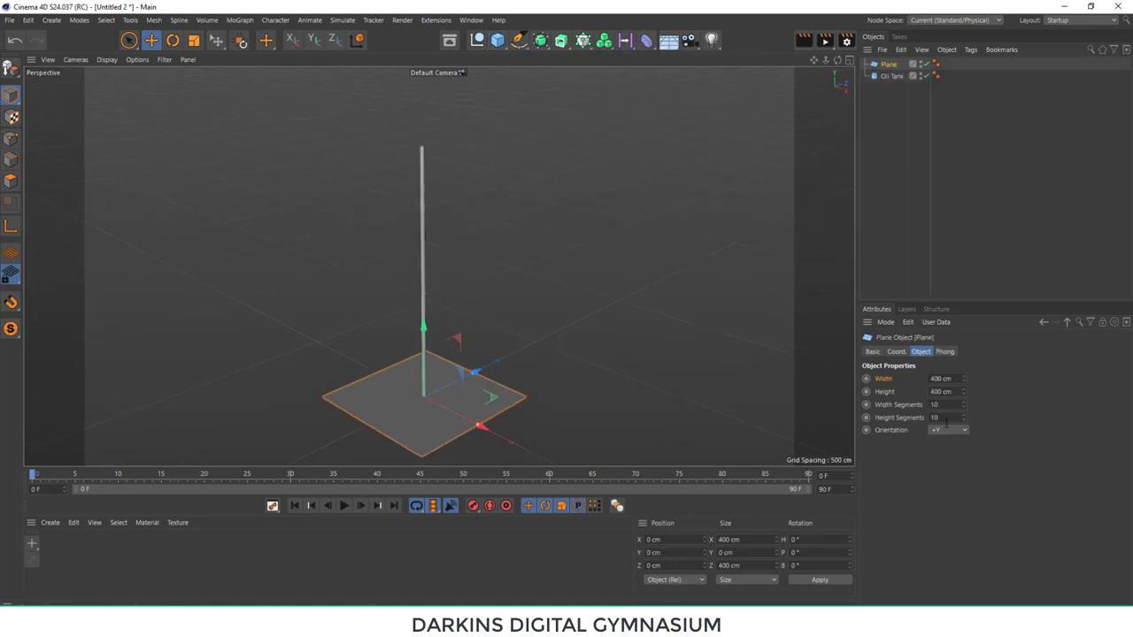
{"action": "left_click", "coordinate": [937, 508]}
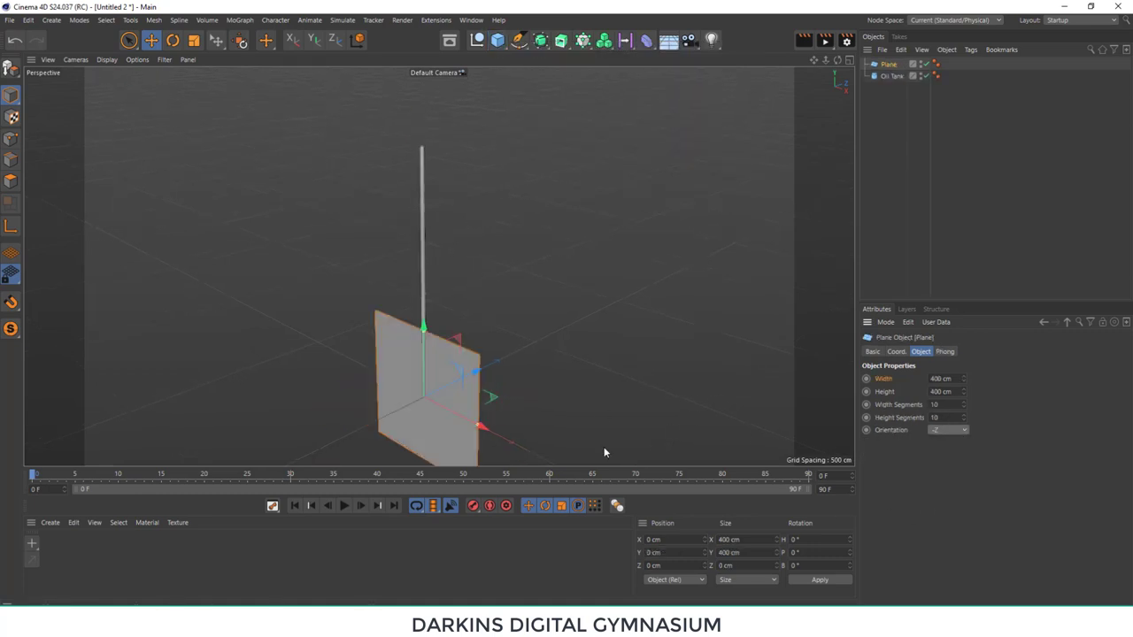
{"action": "mouse_move", "coordinate": [425, 392]}
{"action": "left_mouse_down", "text": "alt"}
{"action": "mouse_move", "coordinate": [473, 360]}
{"action": "mouse_move", "coordinate": [434, 412]}
{"action": "mouse_move", "coordinate": [468, 285]}
{"action": "mouse_move", "coordinate": [434, 265]}
{"action": "mouse_move", "coordinate": [421, 218]}
{"action": "mouse_move", "coordinate": [434, 270]}
{"action": "left_mouse_up", "text": "alt"}
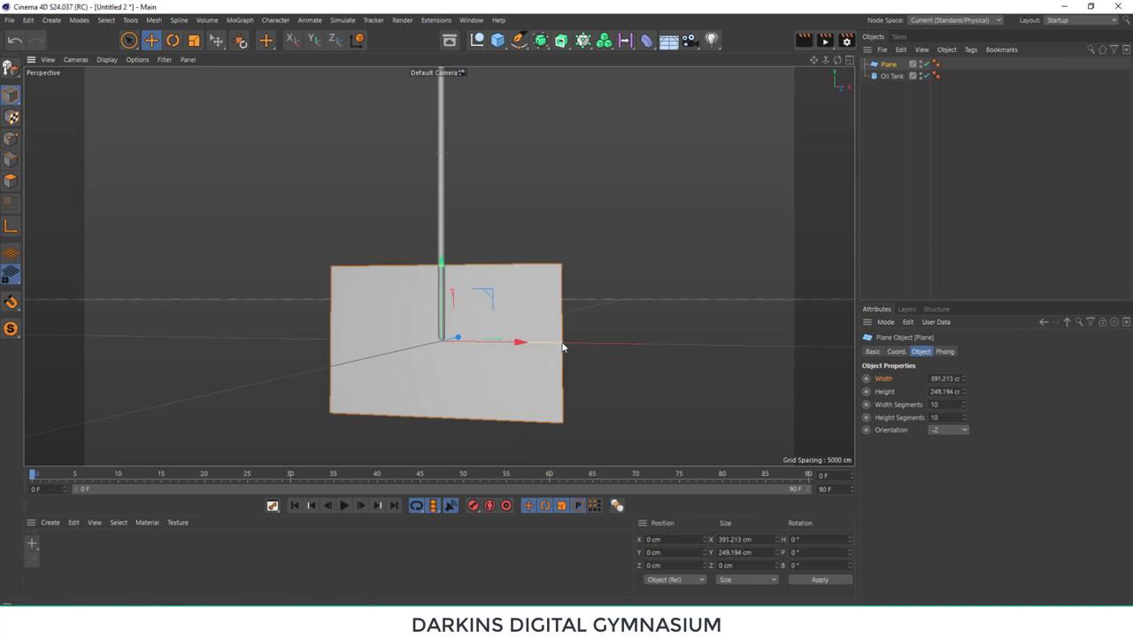
{"action": "left_click_drag", "start_coordinate": [442, 270], "coordinate": [428, 343]}
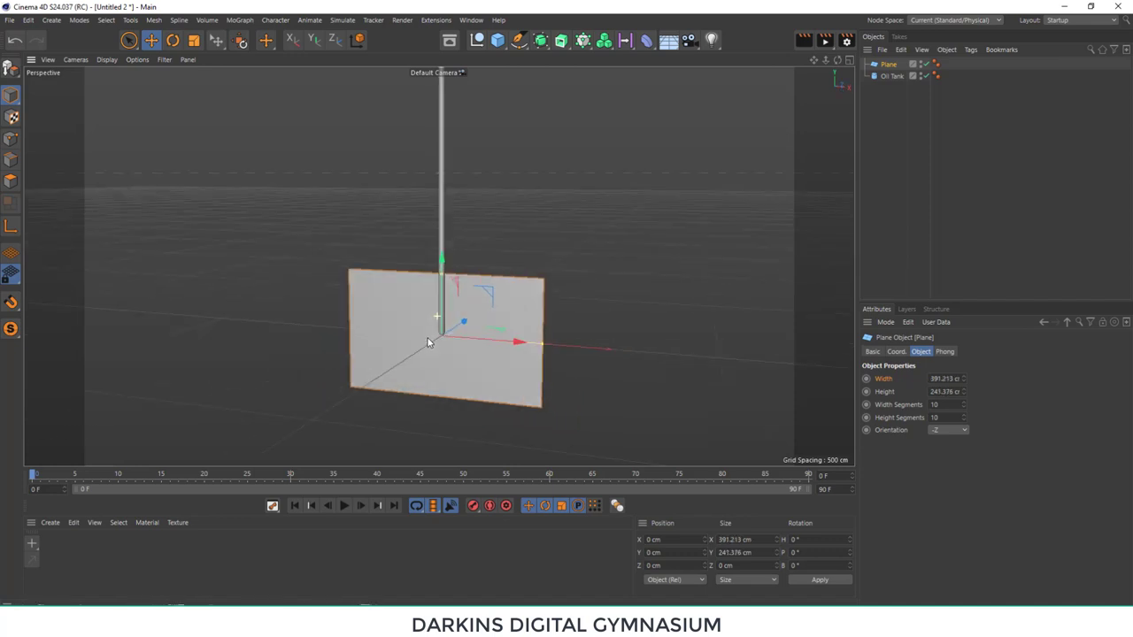
In the Front view, move the plane up and right beside the pole's top, to X 200, Y 573 cm.
{"action": "left_click", "coordinate": [849, 61]}
{"action": "left_click", "coordinate": [849, 268]}
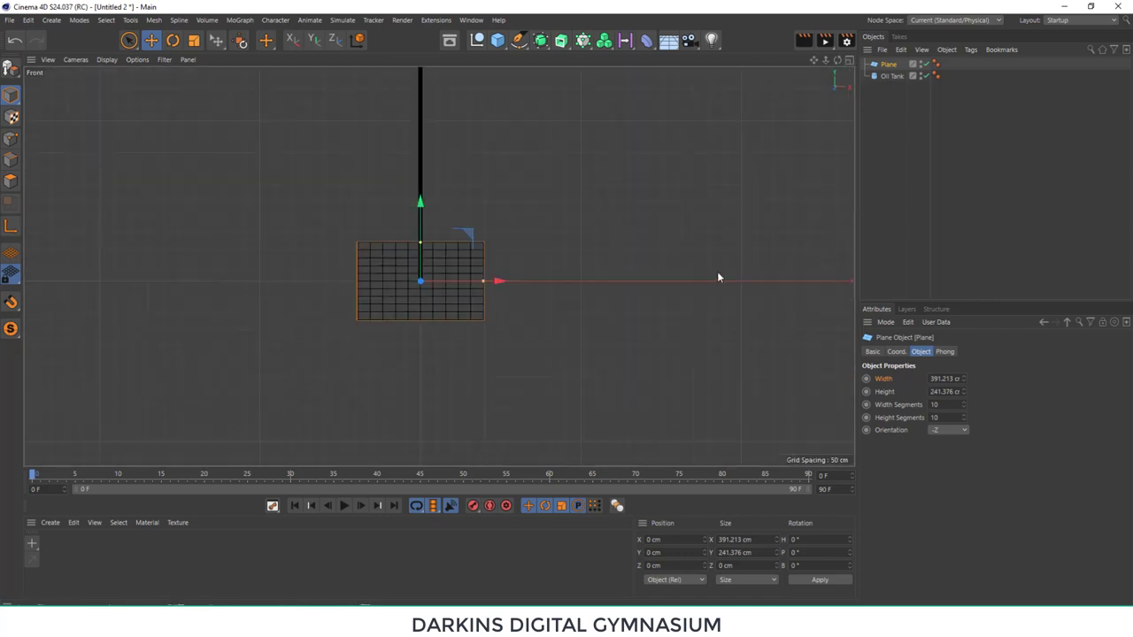
{"action": "scroll", "coordinate": [426, 248], "scroll_direction": "down", "scroll_amount": 3}
{"action": "left_click_drag", "start_coordinate": [417, 240], "coordinate": [423, 141]}
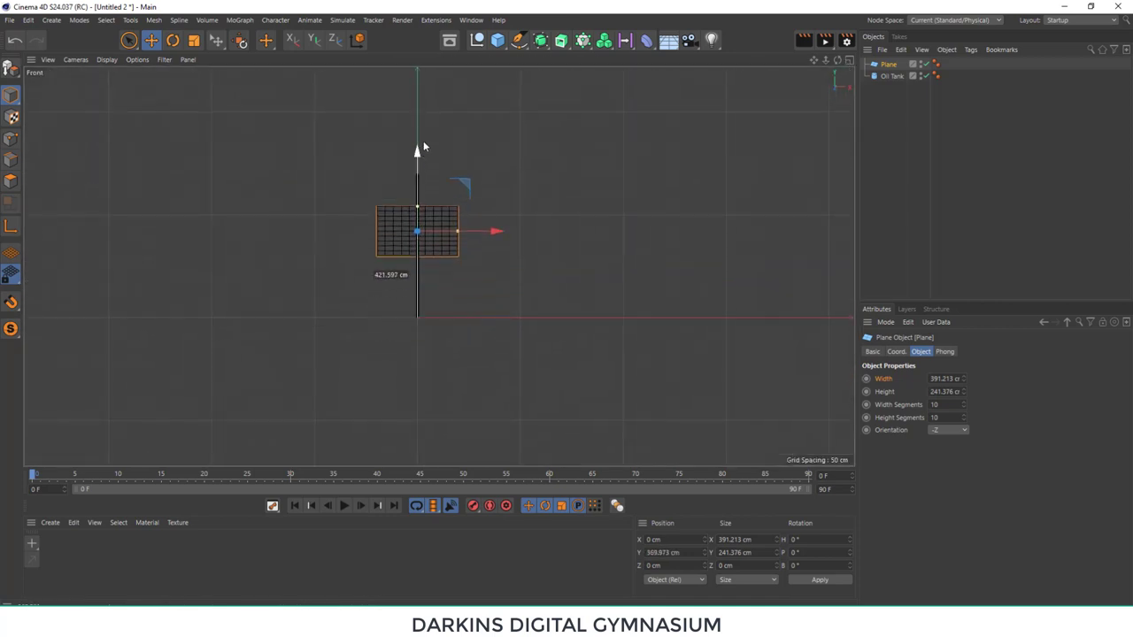
{"action": "scroll", "coordinate": [453, 140], "scroll_direction": "up", "scroll_amount": 3}
{"action": "scroll", "coordinate": [442, 160], "scroll_direction": "up", "scroll_amount": 3}
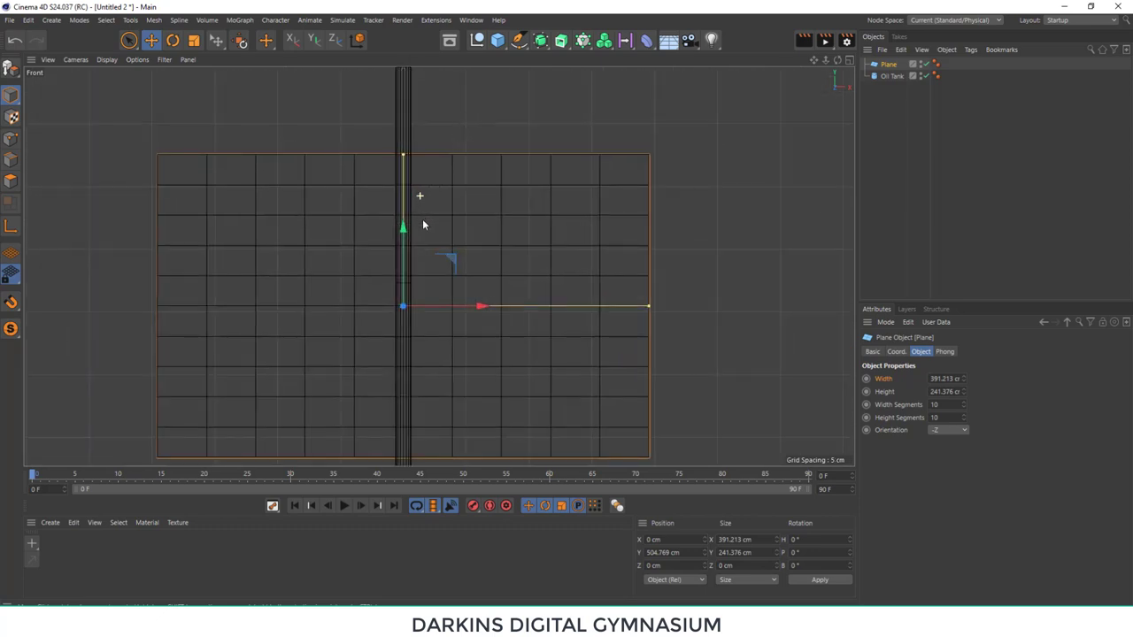
{"action": "scroll", "coordinate": [423, 226], "scroll_direction": "down", "scroll_amount": 2}
{"action": "left_click_drag", "start_coordinate": [403, 248], "coordinate": [411, 174]}
{"action": "left_click_drag", "start_coordinate": [475, 253], "coordinate": [690, 252]}
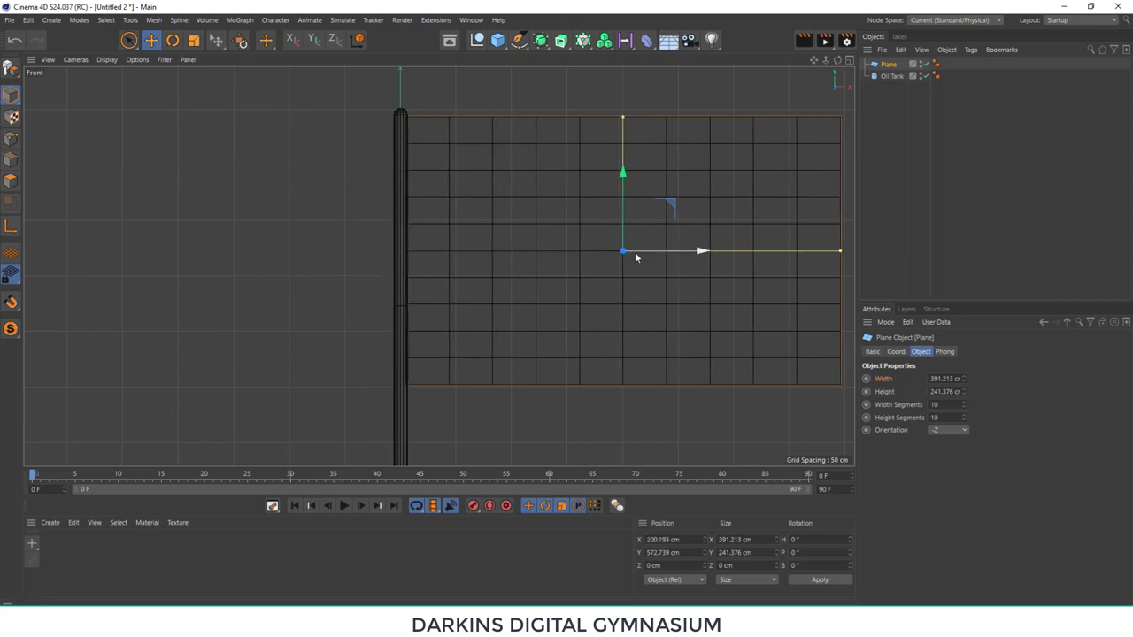
{"action": "scroll", "coordinate": [594, 244], "scroll_direction": "down", "scroll_amount": 2}
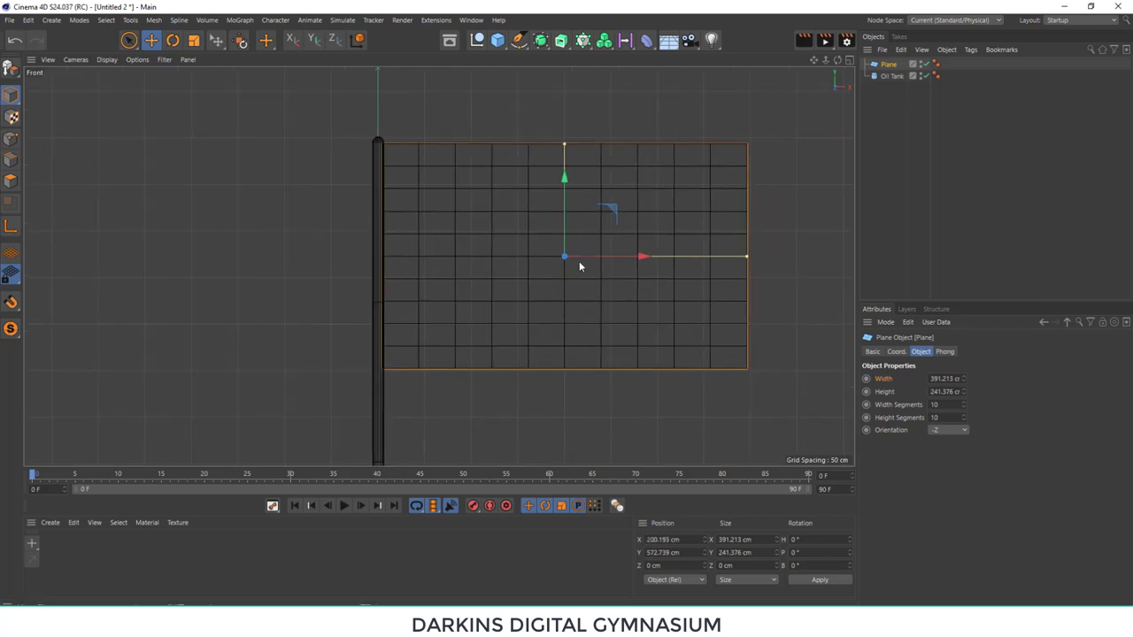
{"action": "scroll", "coordinate": [580, 264], "scroll_direction": "up", "scroll_amount": 2}
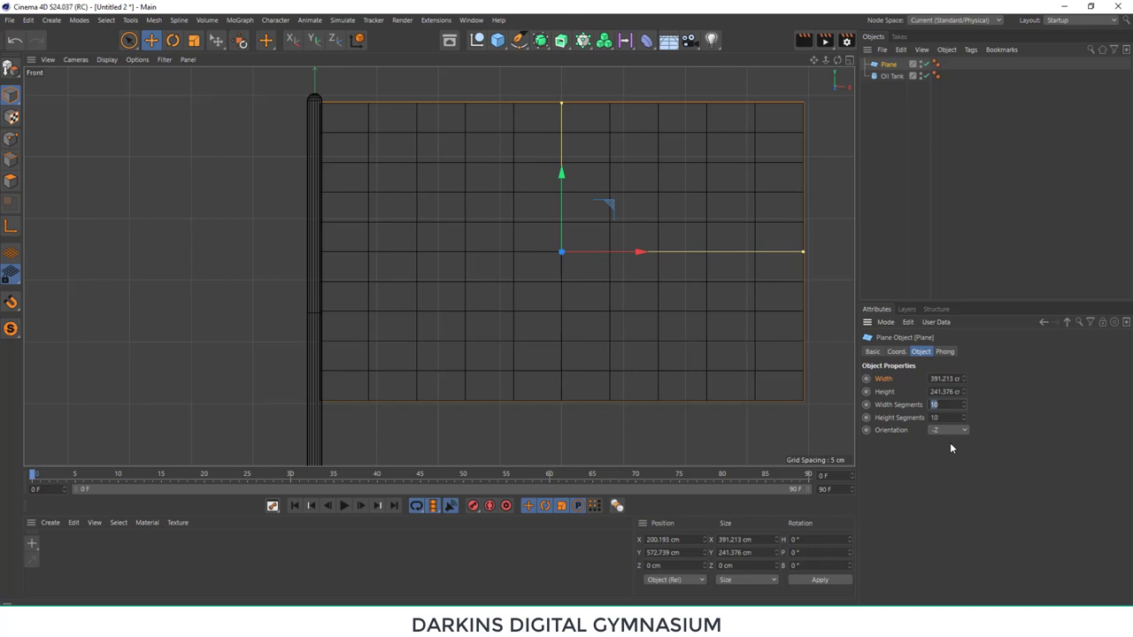
Give the plane 33 width segments and 33 height segments.
{"action": "type", "text": "33"}
{"action": "key", "text": "Tab"}
{"action": "type", "text": "33"}
{"action": "key", "text": "Return"}
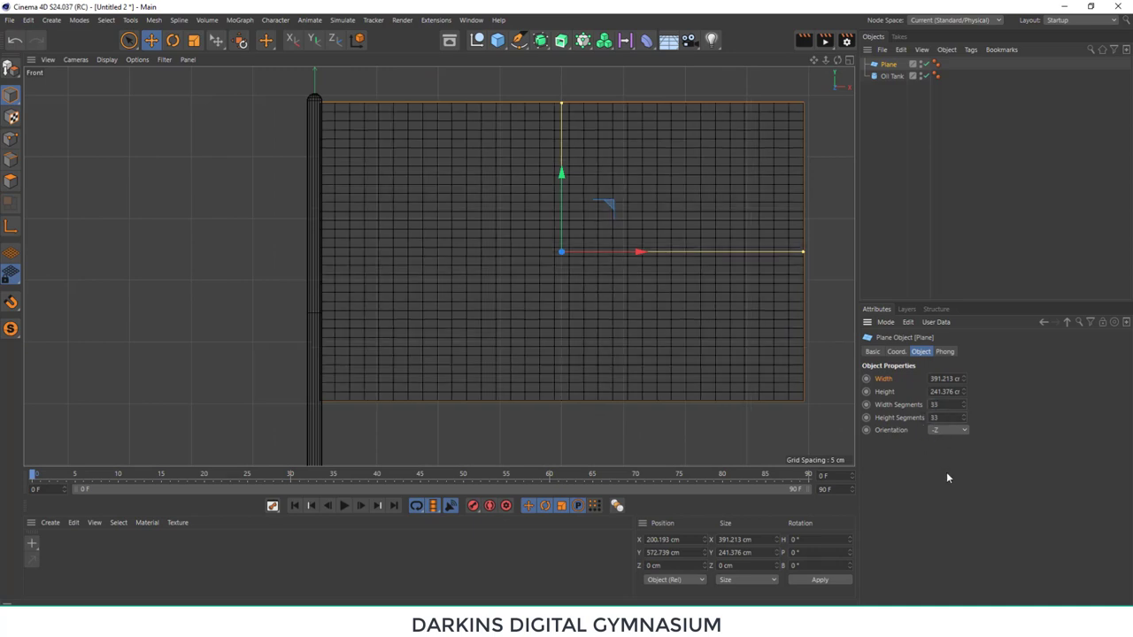
{"action": "scroll", "coordinate": [553, 255], "scroll_direction": "down", "scroll_amount": 2}
{"action": "scroll", "coordinate": [552, 263], "scroll_direction": "up", "scroll_amount": 1}
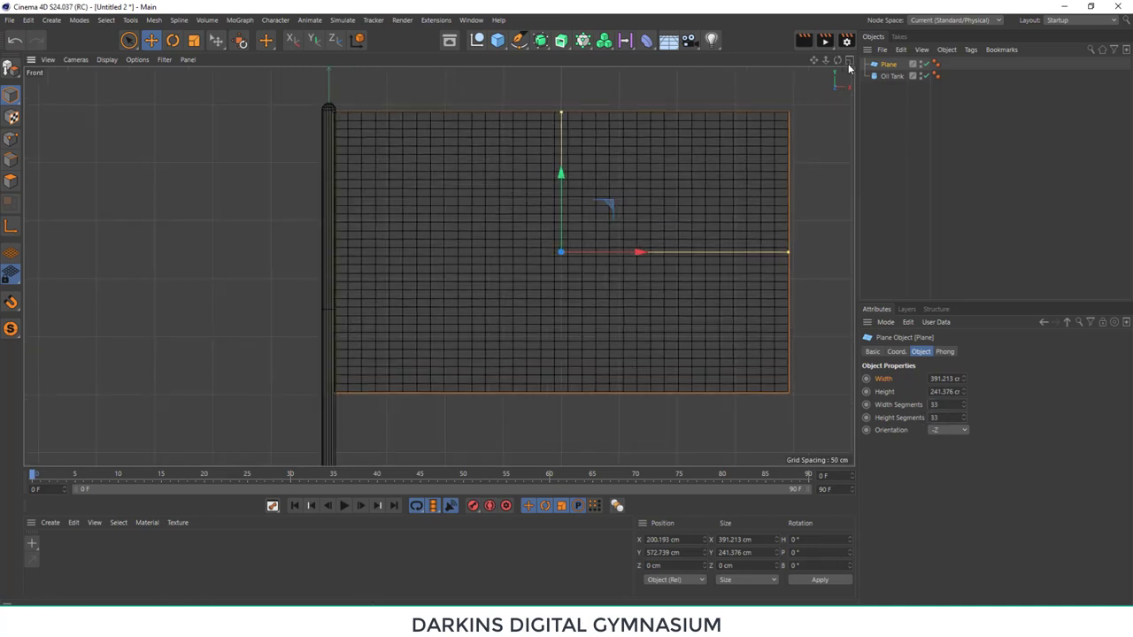
Frame the flag in Perspective with Gouraud Shading (Lines), make it editable, and enter Polygon mode.
{"action": "middle_click", "coordinate": [581, 158]}
{"action": "left_click", "coordinate": [432, 59]}
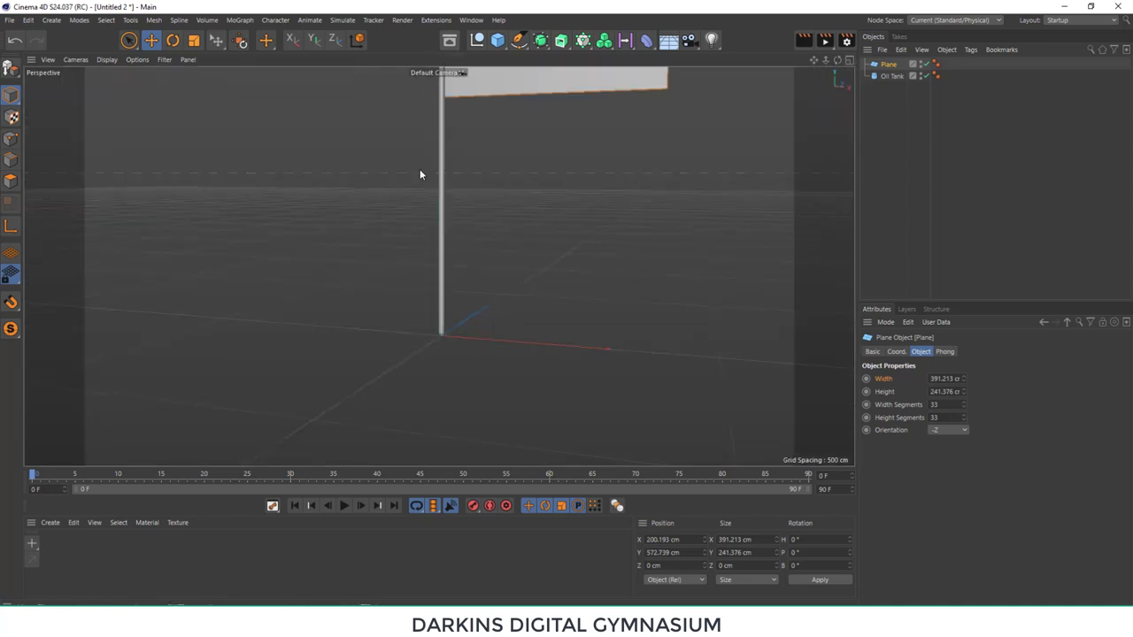
{"action": "left_click_drag", "start_coordinate": [420, 172], "coordinate": [437, 311], "text": "alt"}
{"action": "mouse_move", "coordinate": [452, 260]}
{"action": "left_mouse_down", "text": "alt"}
{"action": "mouse_move", "coordinate": [518, 211]}
{"action": "mouse_move", "coordinate": [478, 217]}
{"action": "left_mouse_up", "text": "alt"}
{"action": "left_click", "coordinate": [107, 60]}
{"action": "left_click", "coordinate": [127, 92]}
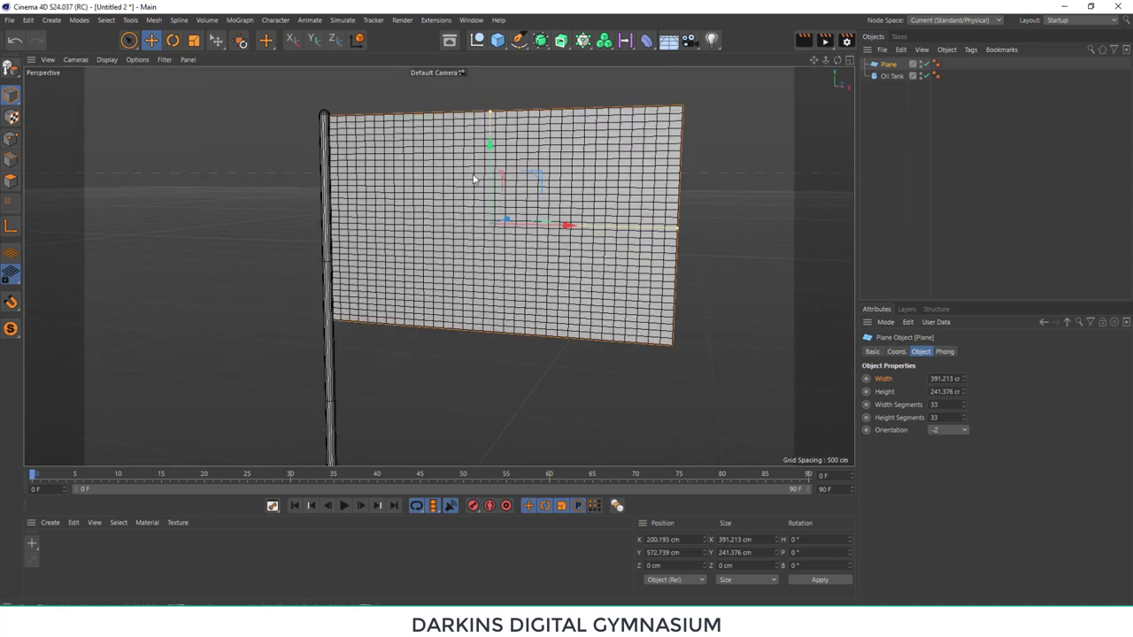
{"action": "scroll", "coordinate": [488, 163], "scroll_direction": "up", "scroll_amount": 2}
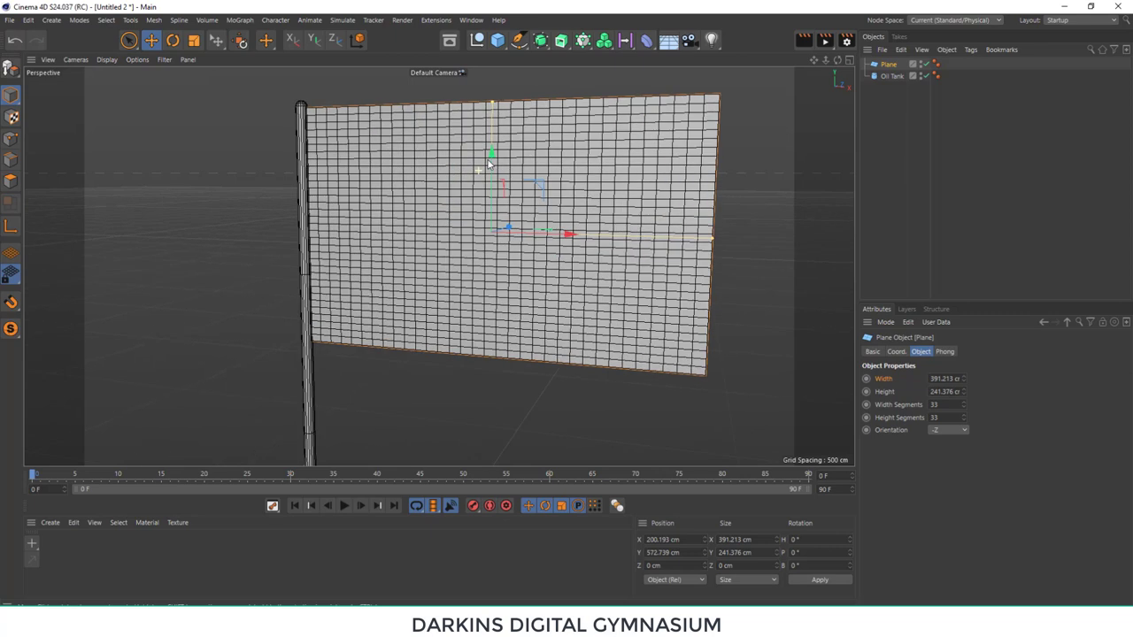
{"action": "left_click", "coordinate": [11, 69]}
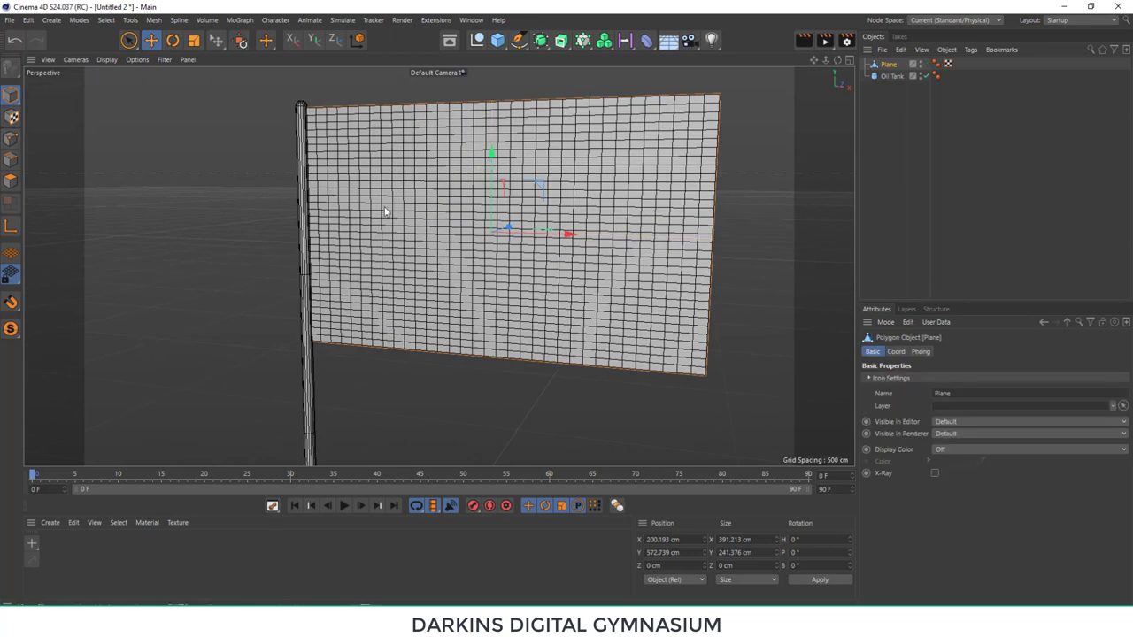
{"action": "left_click", "coordinate": [12, 137]}
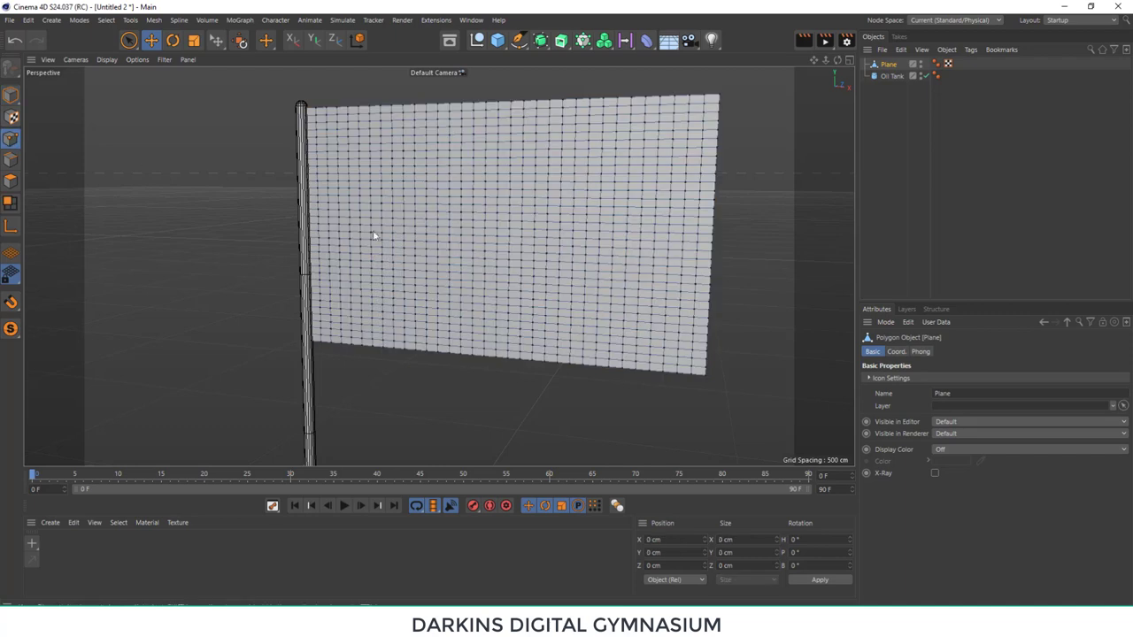
{"action": "key", "text": "ctrl+shift+z"}
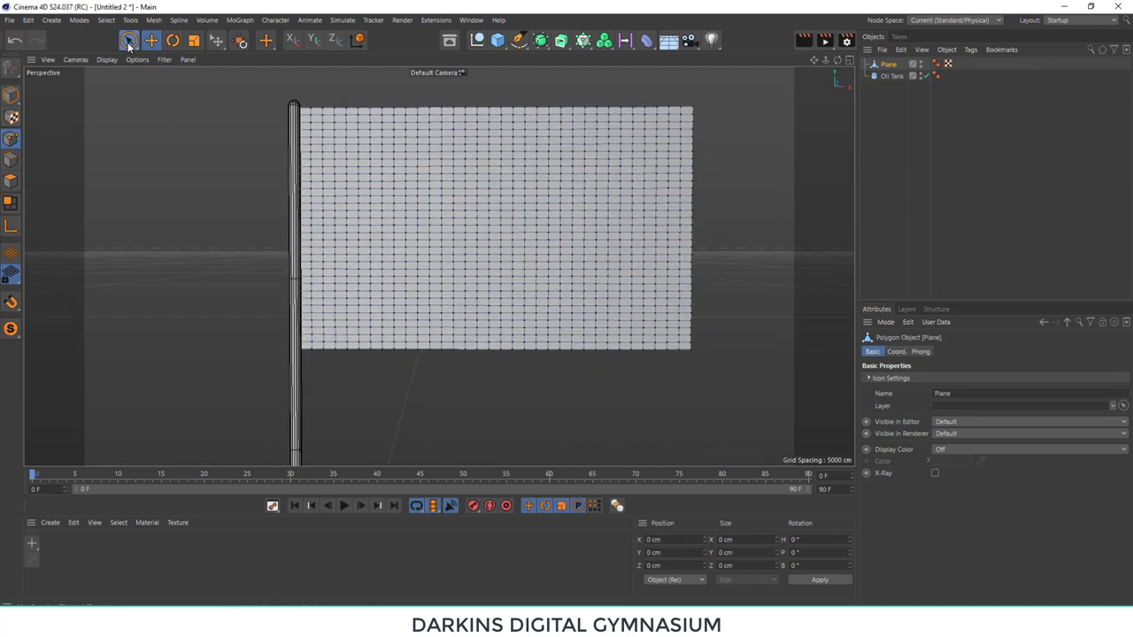
Box-select the polygons along the flag's pole-side edge in the maximized Front view.
{"action": "left_click_drag", "start_coordinate": [129, 44], "coordinate": [163, 77]}
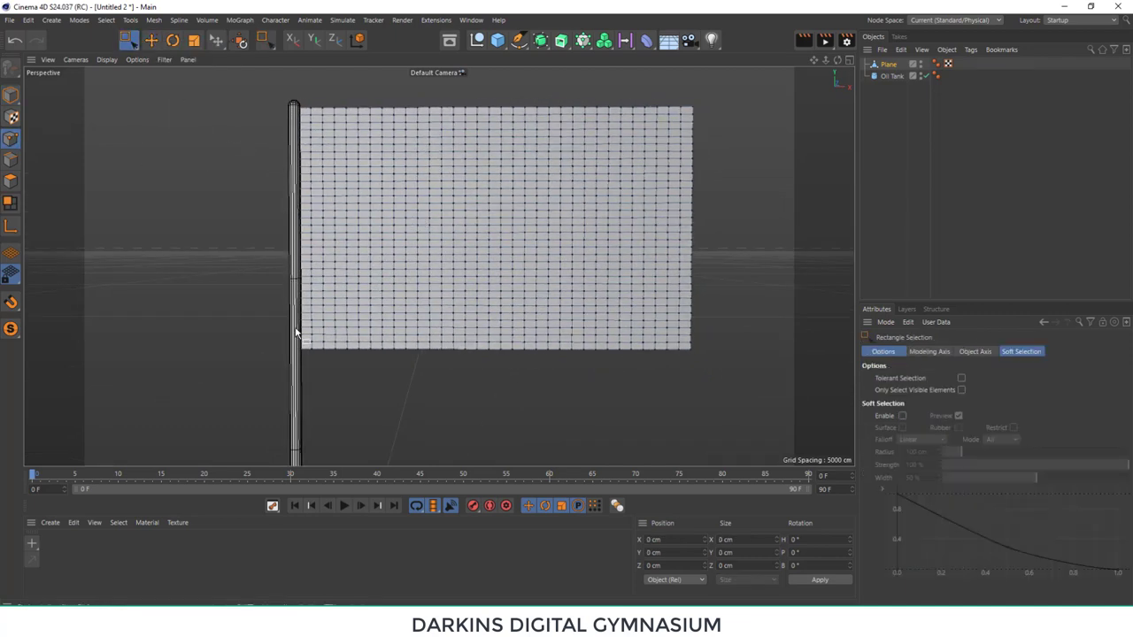
{"action": "left_click", "coordinate": [848, 61]}
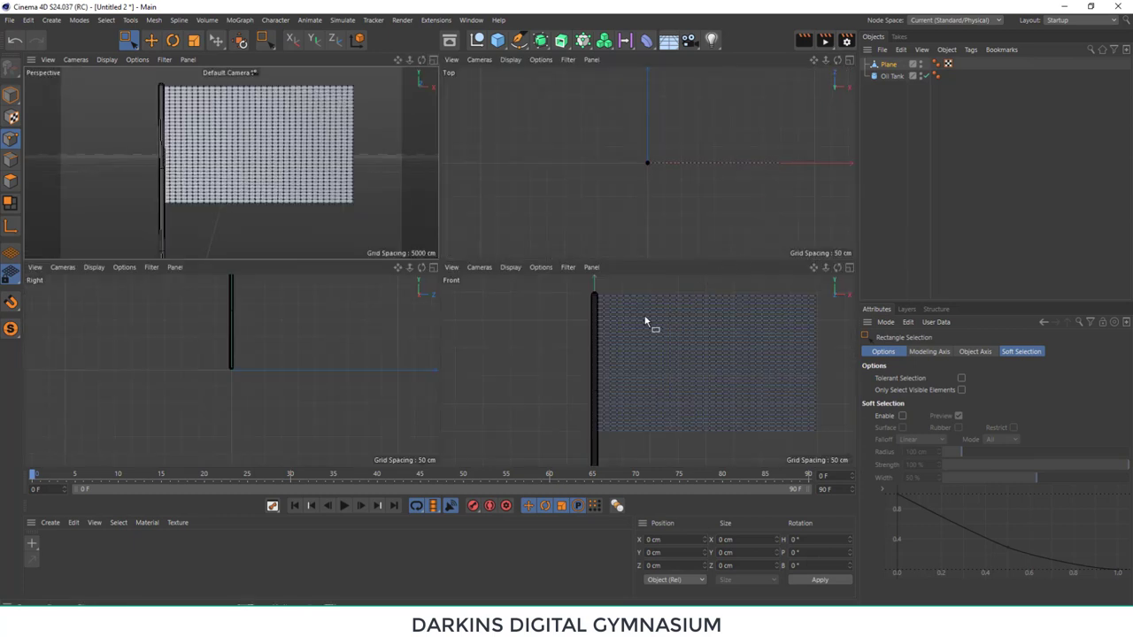
{"action": "left_click", "coordinate": [847, 270]}
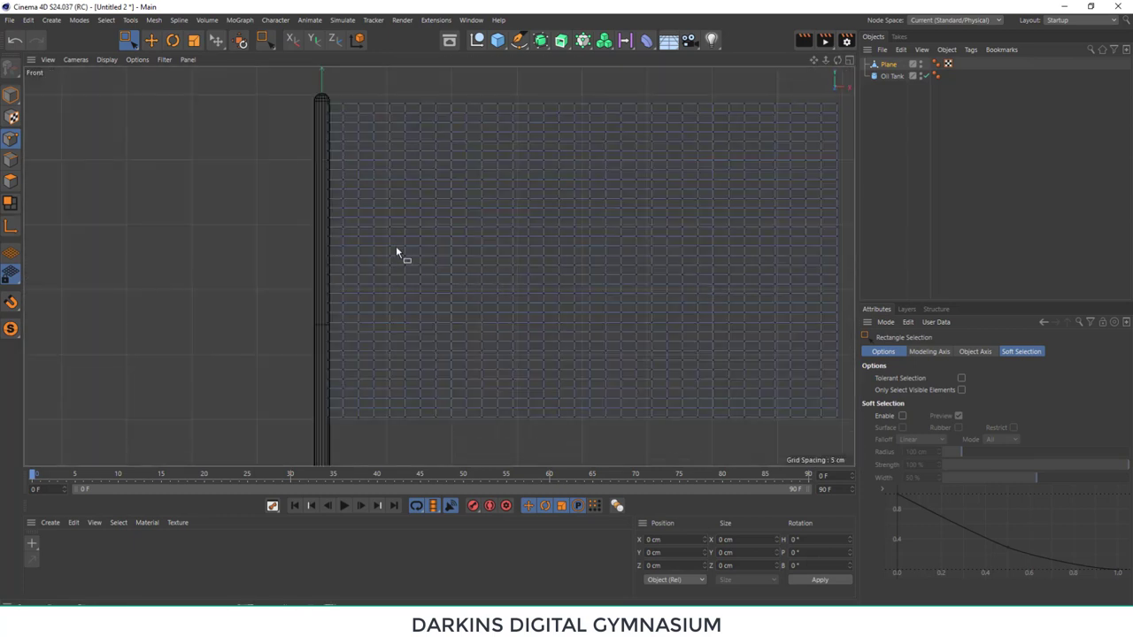
{"action": "left_click_drag", "start_coordinate": [287, 85], "coordinate": [334, 436]}
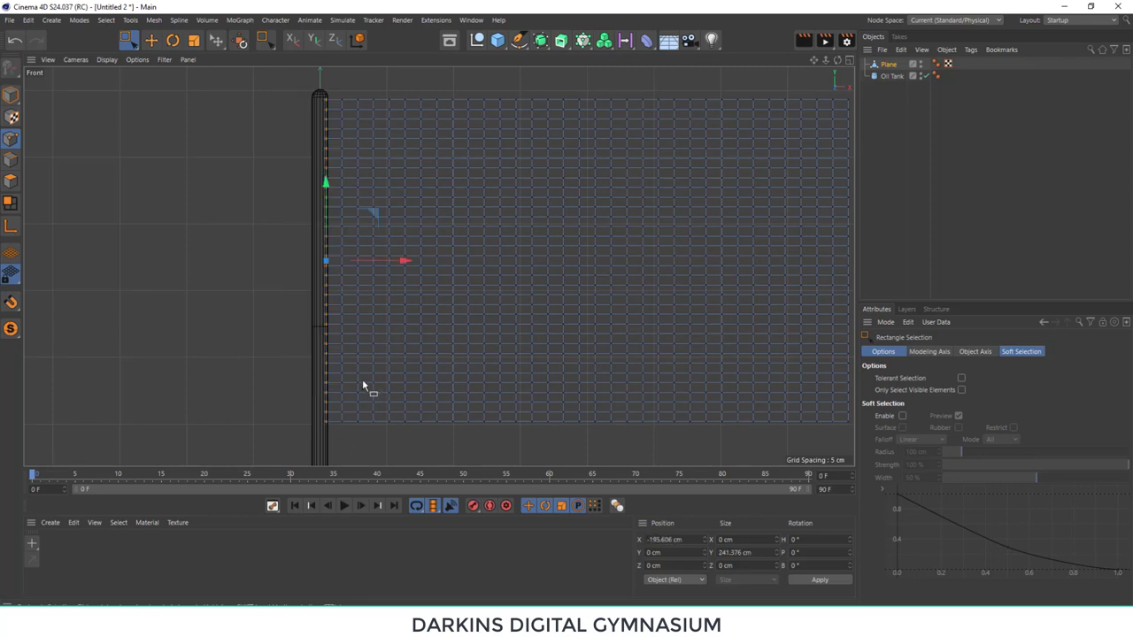
{"action": "left_click", "coordinate": [971, 51]}
{"action": "mouse_move", "coordinate": [1002, 198]}
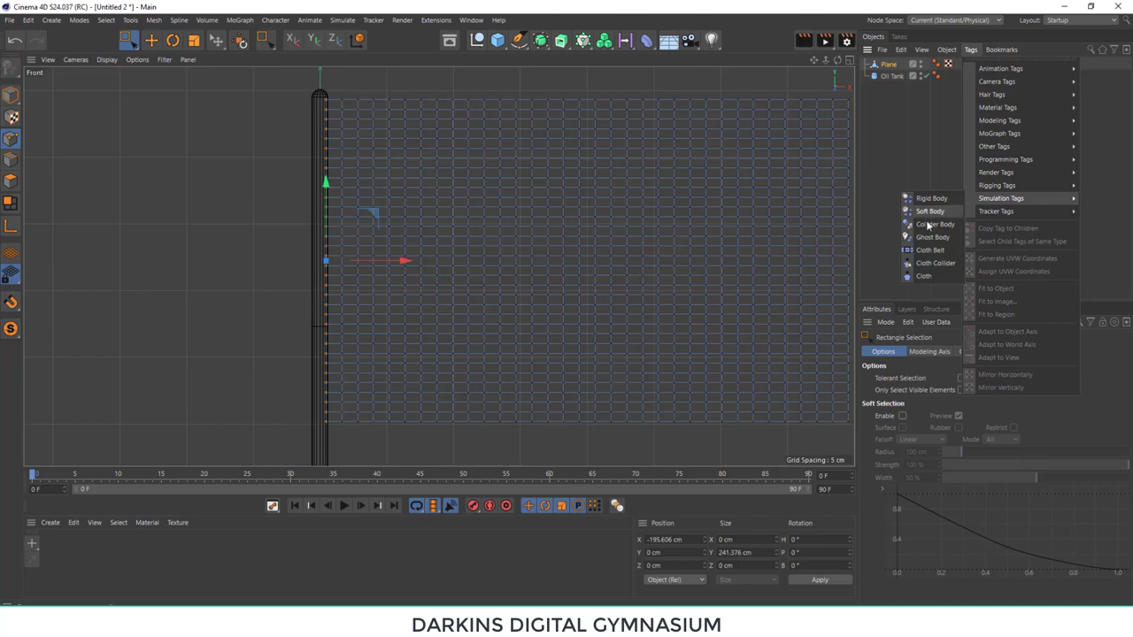
Add a Cloth tag to the flag and fix its pole-side points in the Dresser tab.
{"action": "left_click", "coordinate": [931, 278]}
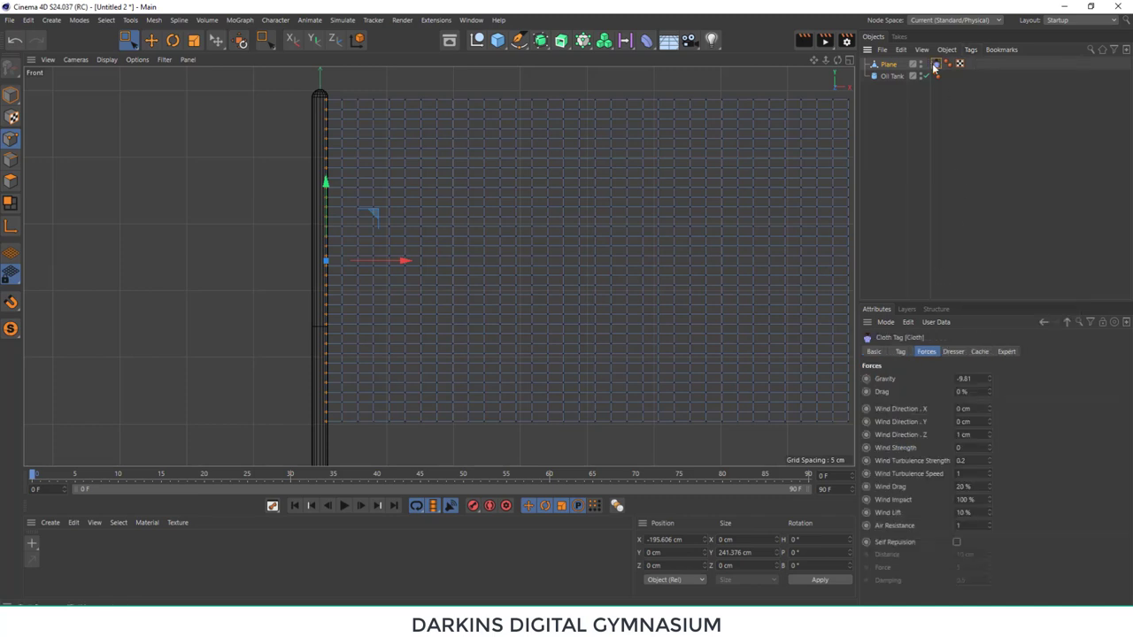
{"action": "left_click", "coordinate": [953, 352]}
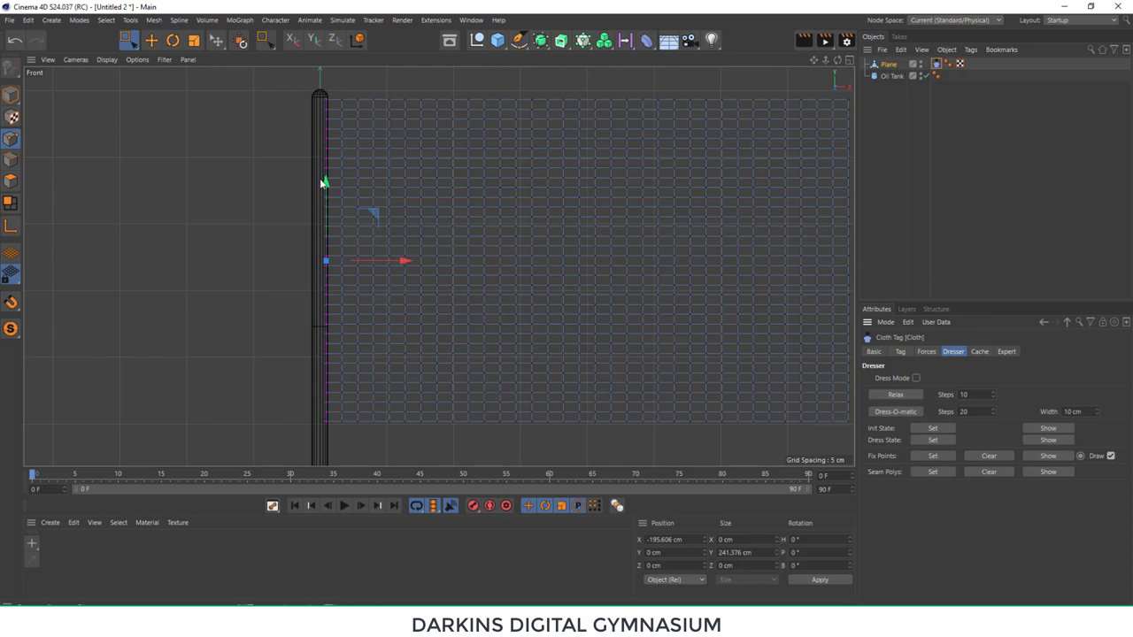
{"action": "left_click", "coordinate": [131, 40]}
{"action": "left_click", "coordinate": [164, 57]}
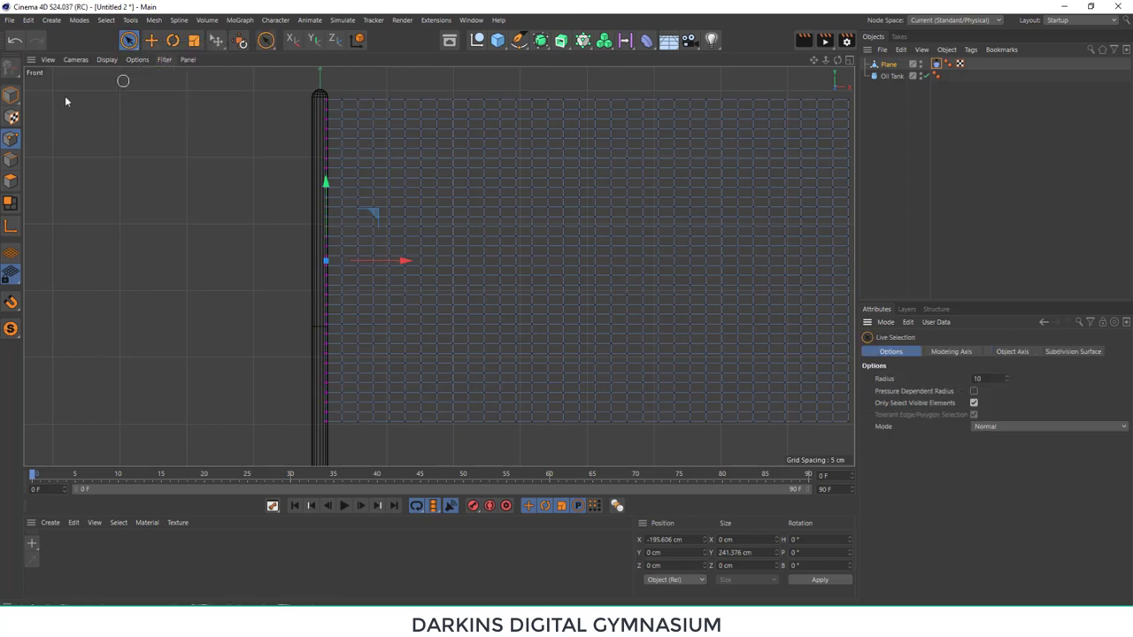
Back in Model mode, play the cloth simulation to watch the flag drape, then rewind to frame 0.
{"action": "left_click", "coordinate": [11, 96]}
{"action": "scroll", "coordinate": [536, 248], "scroll_direction": "down", "scroll_amount": 5}
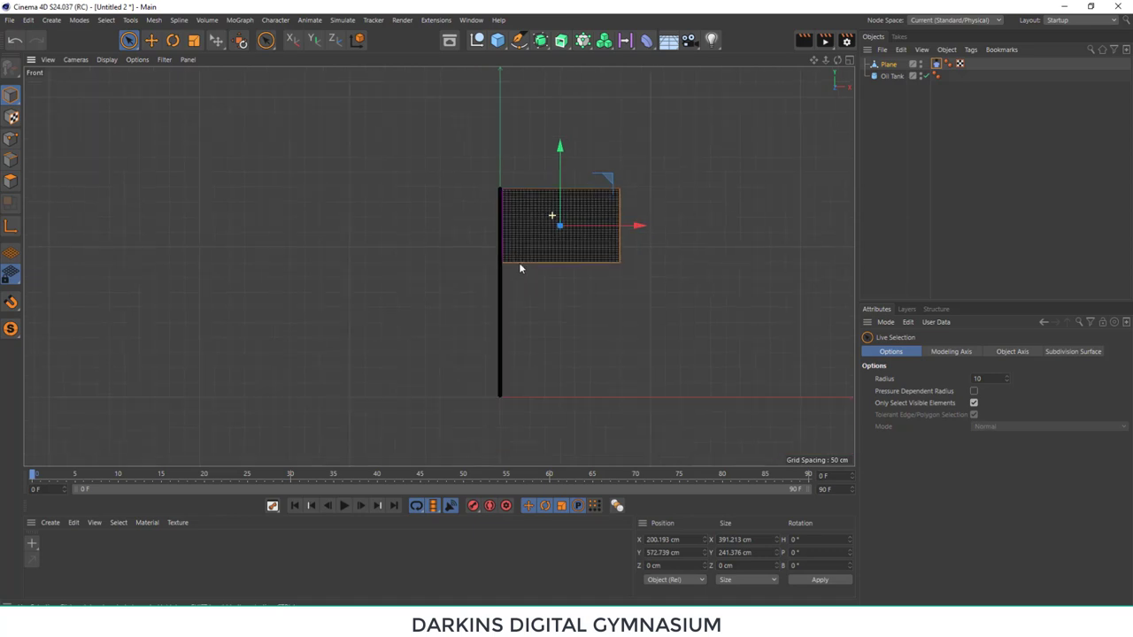
{"action": "middle_click_drag", "start_coordinate": [575, 307], "coordinate": [513, 296], "text": "alt"}
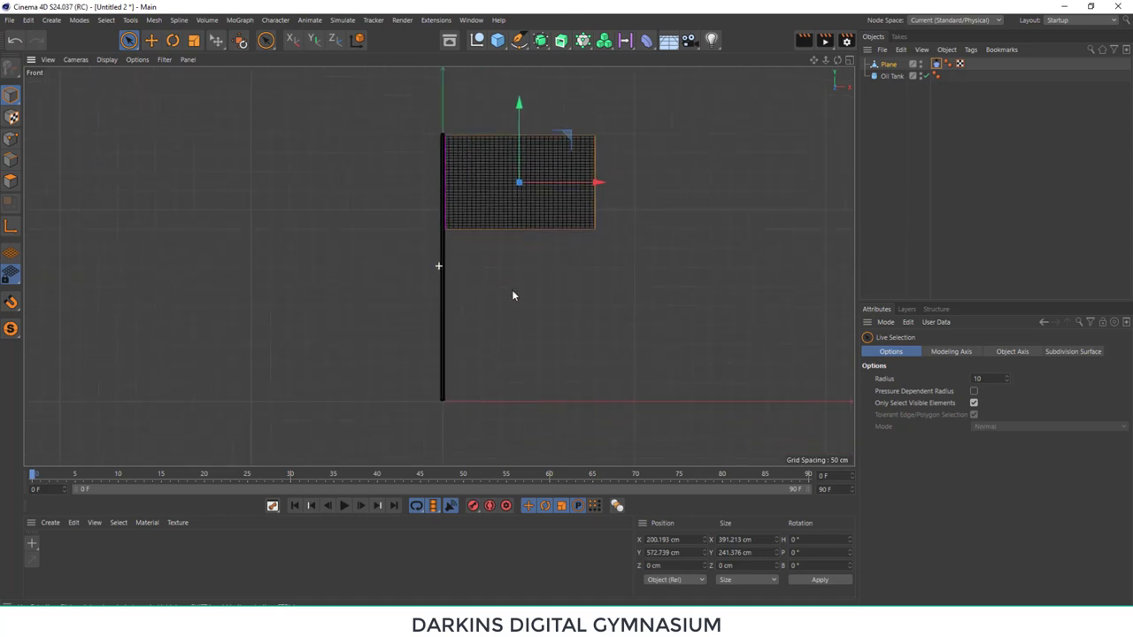
{"action": "left_click", "coordinate": [343, 505]}
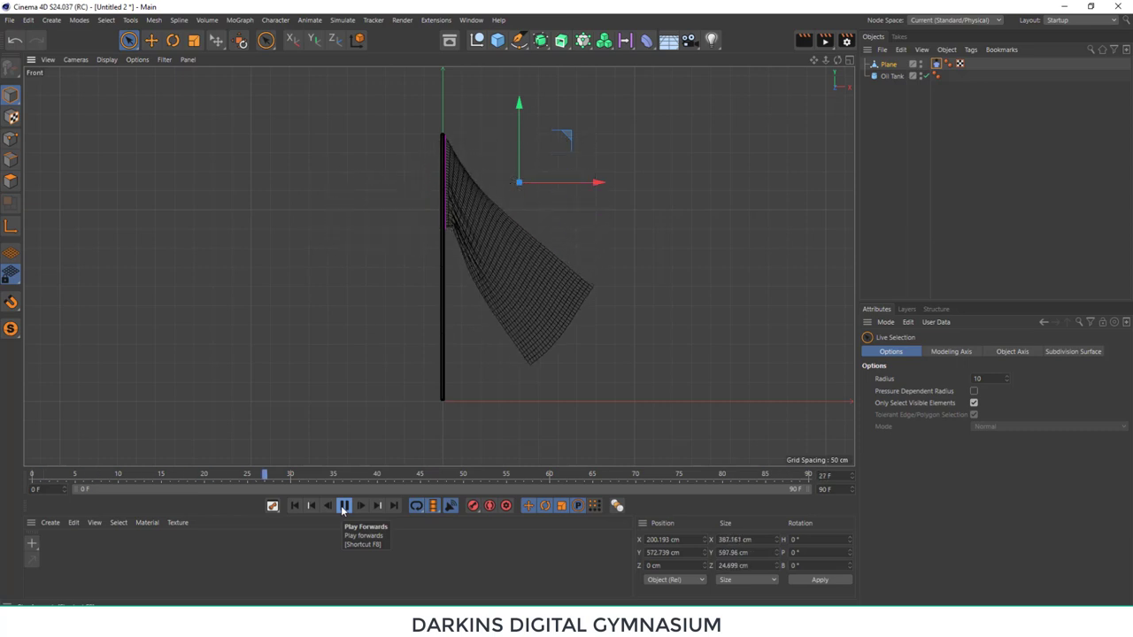
{"action": "left_click", "coordinate": [344, 507]}
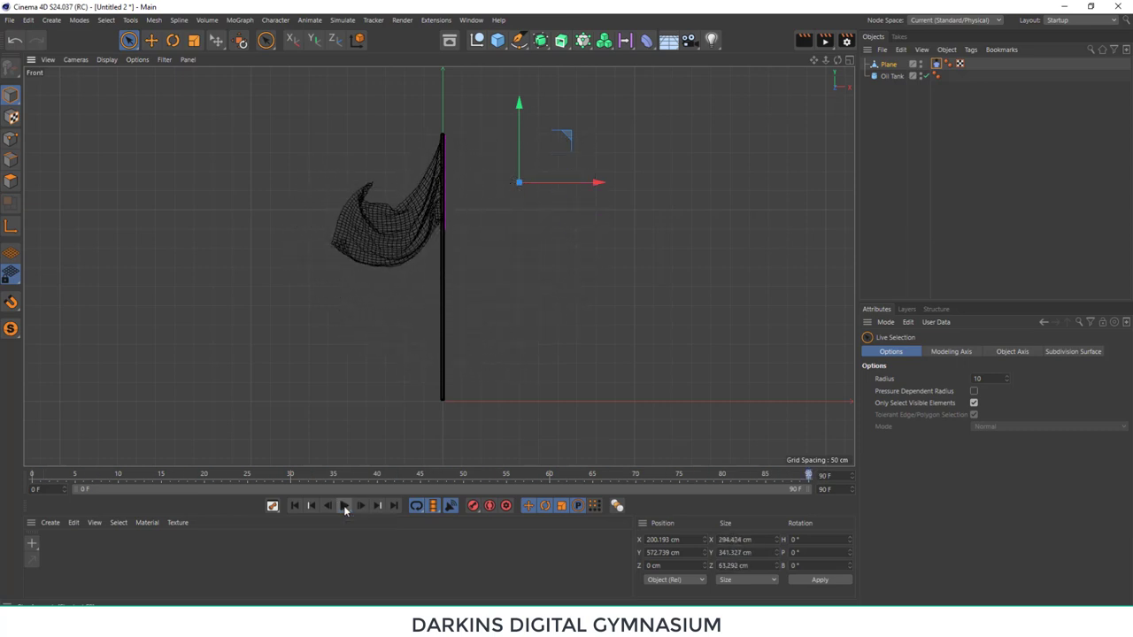
{"action": "left_click", "coordinate": [295, 505]}
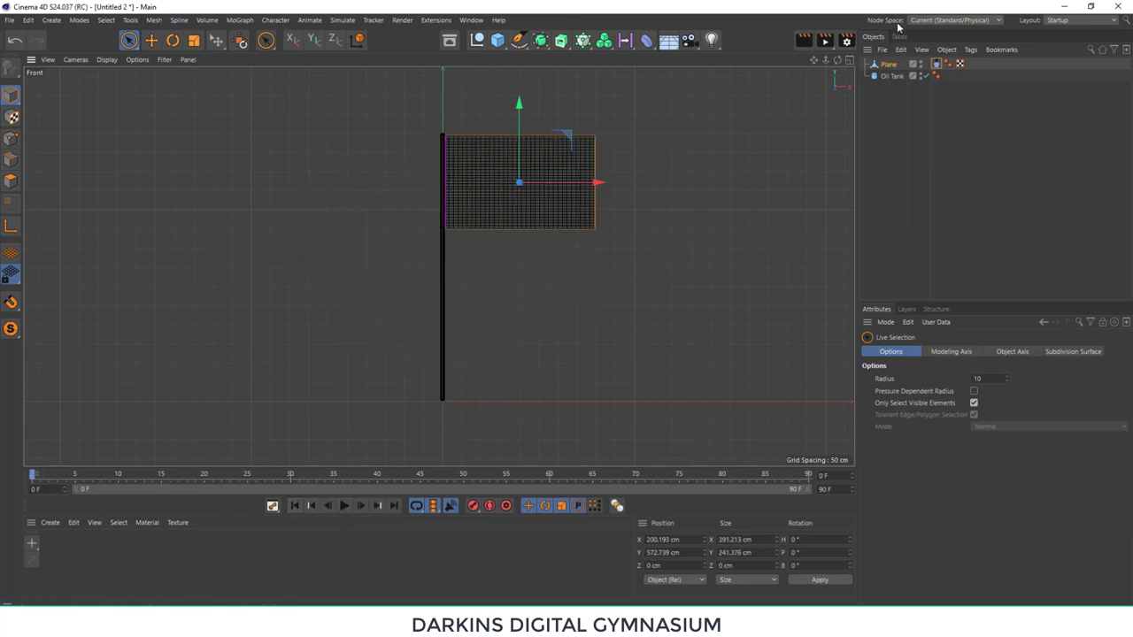
{"action": "left_click", "coordinate": [850, 61]}
Replay the simulation, extend the timeline end to 490 frames, and rewind to frame 0.
{"action": "left_click", "coordinate": [433, 60]}
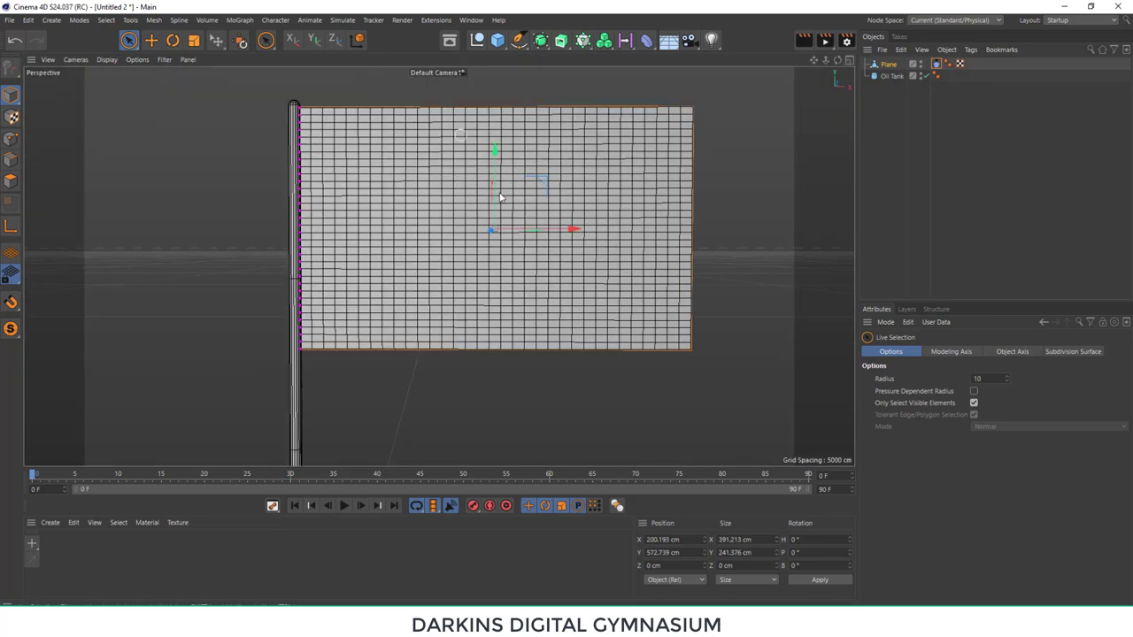
{"action": "scroll", "coordinate": [483, 278], "scroll_direction": "down", "scroll_amount": 3}
{"action": "middle_click_drag", "start_coordinate": [492, 286], "coordinate": [483, 237], "text": "alt"}
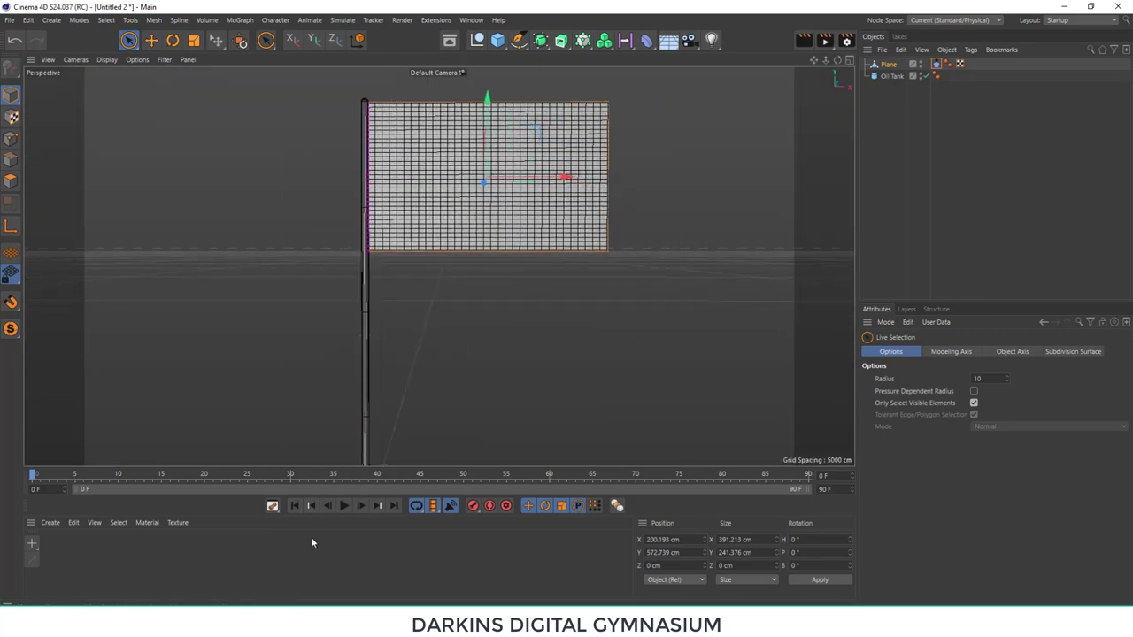
{"action": "left_click", "coordinate": [344, 507]}
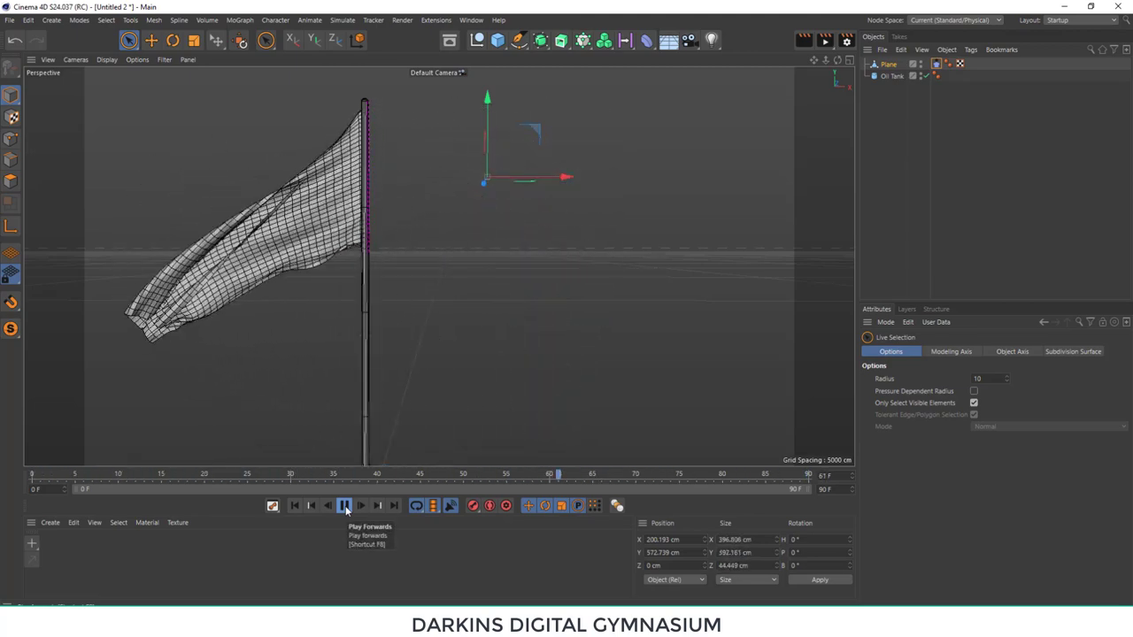
{"action": "left_click", "coordinate": [345, 506]}
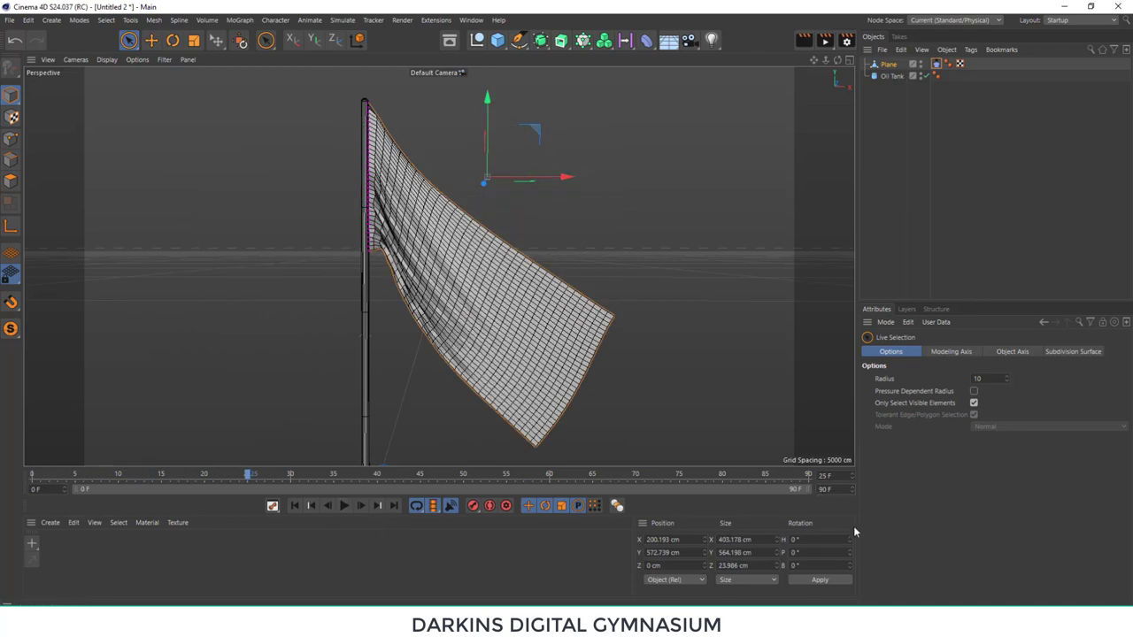
{"action": "type", "text": "4"}
{"action": "key", "text": "Return"}
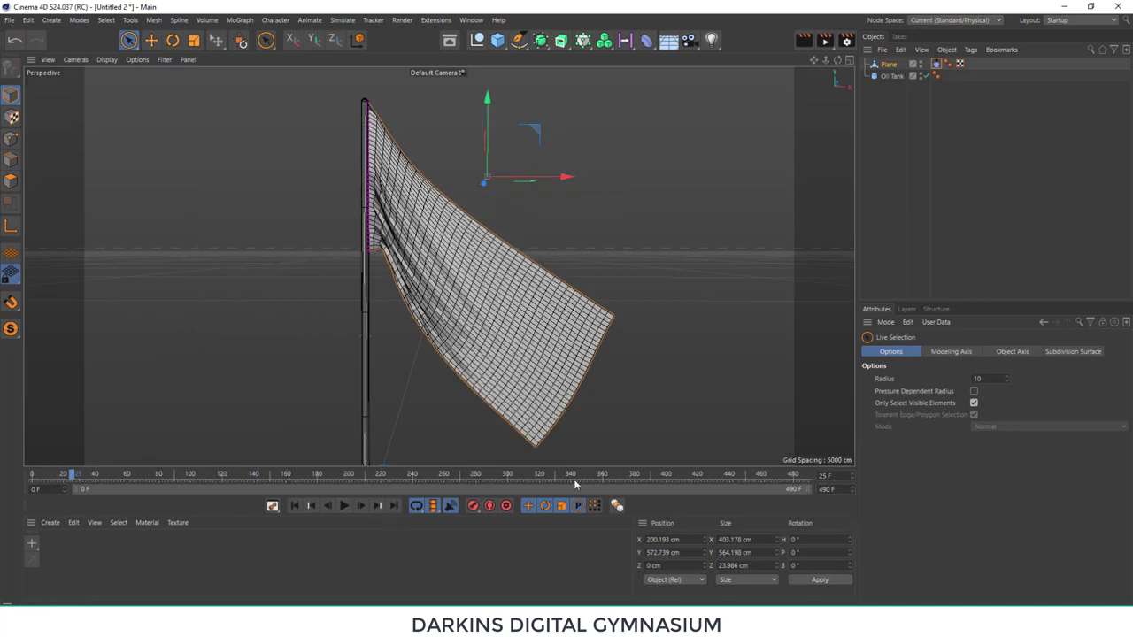
{"action": "left_click", "coordinate": [296, 507]}
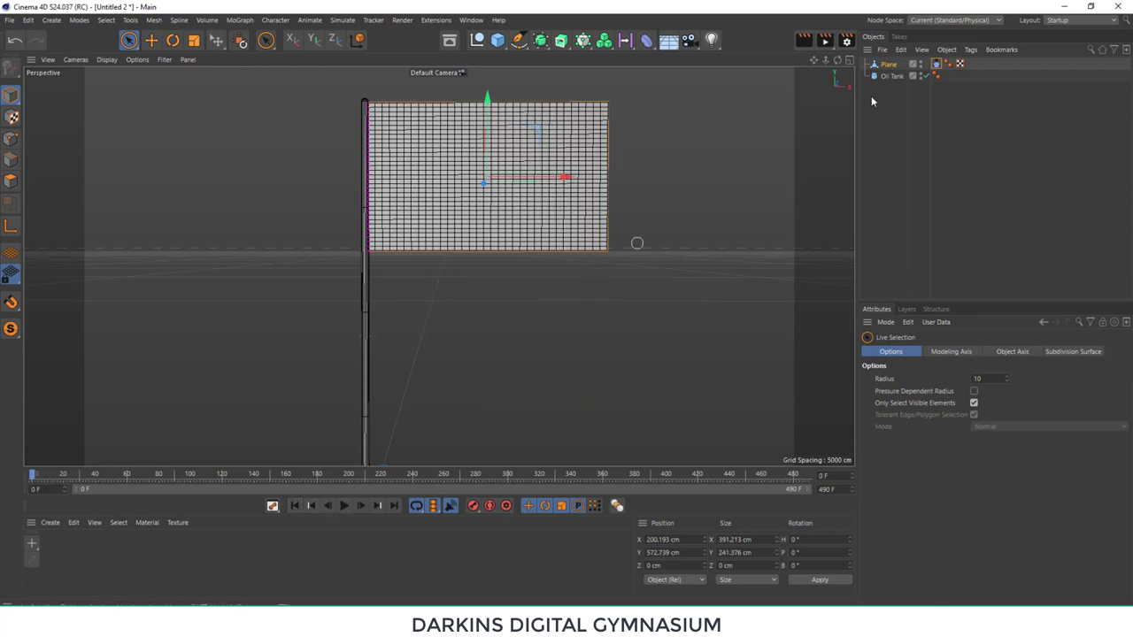
In the Cloth tag's Forces, set Gravity -0.4, Wind Strength 1.2 and Wind Direction X 0.9 cm.
{"action": "left_click", "coordinate": [936, 65]}
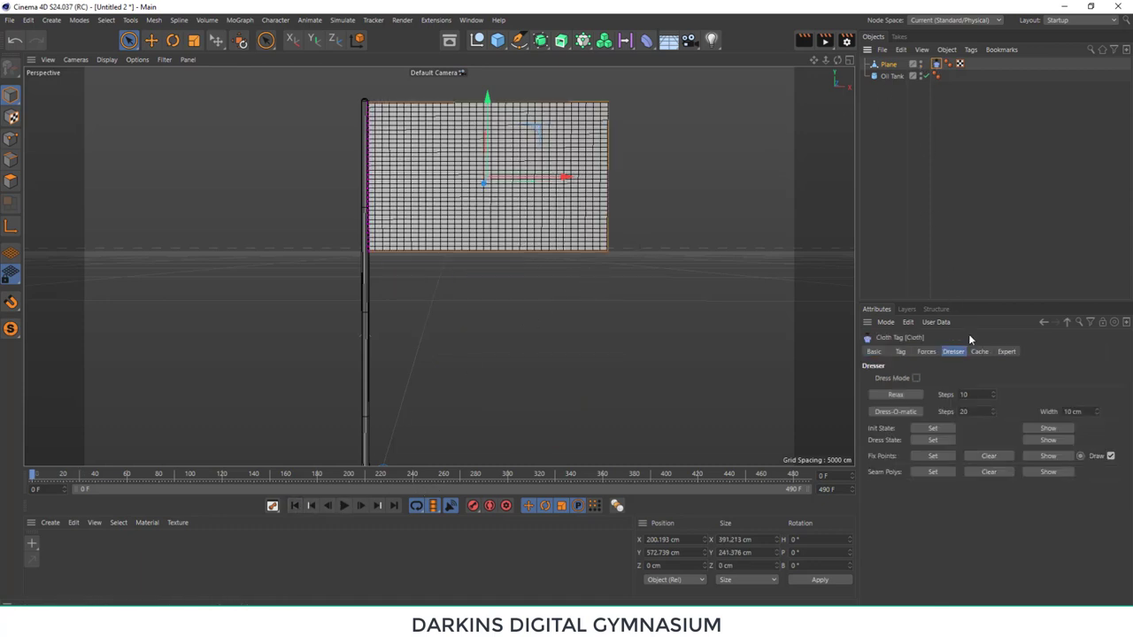
{"action": "left_click", "coordinate": [926, 352]}
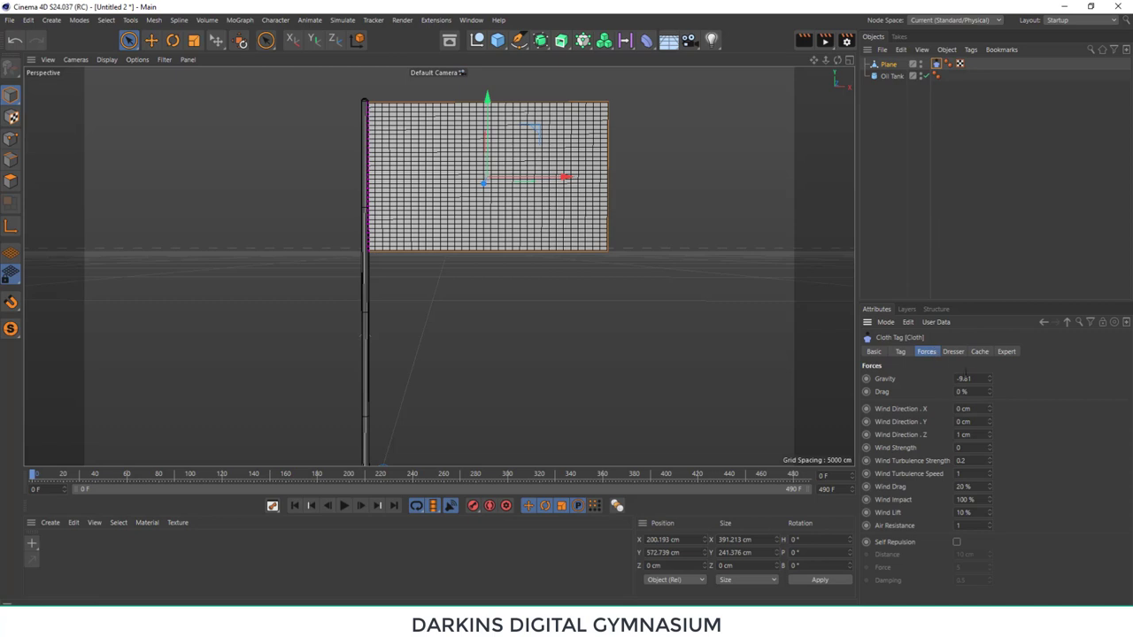
{"action": "type", "text": "1"}
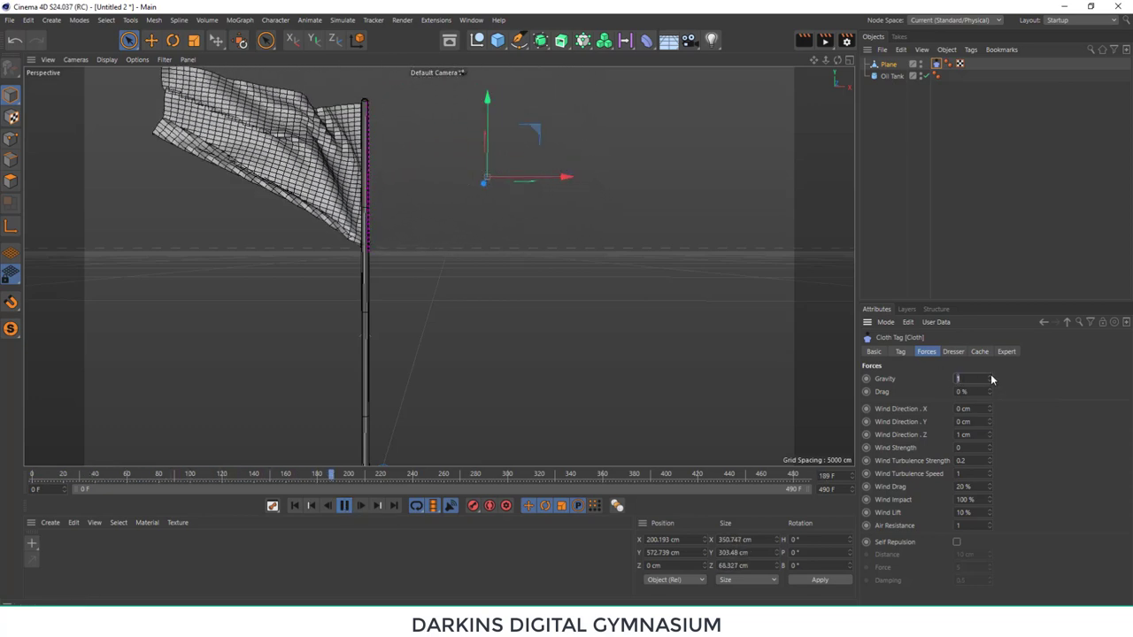
{"action": "type", "text": "-0.2"}
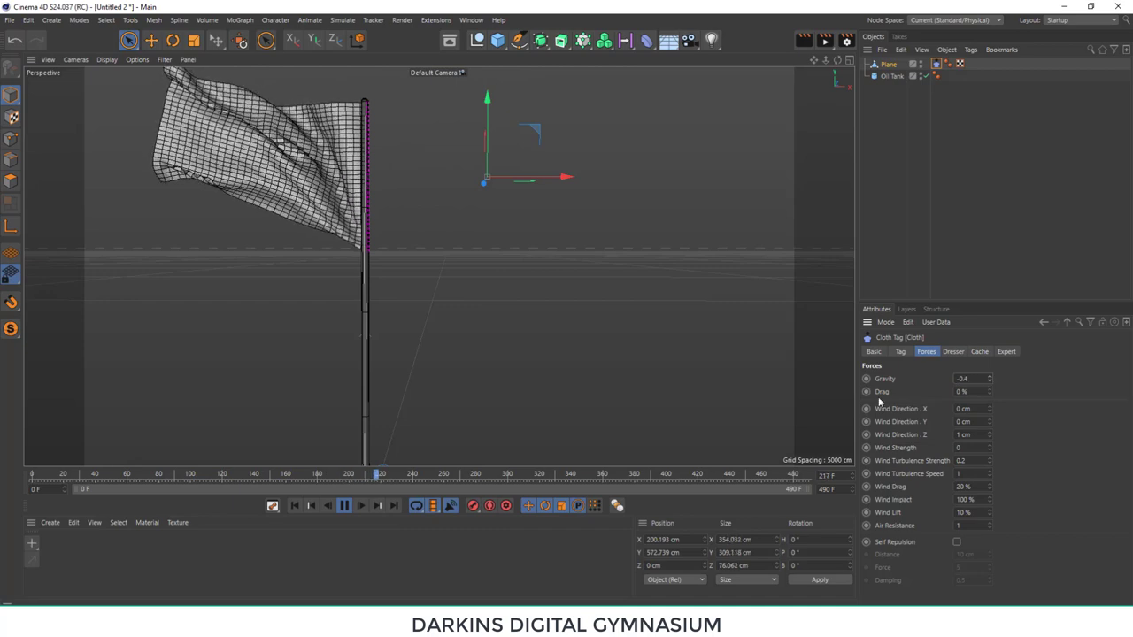
{"action": "left_click", "coordinate": [294, 505]}
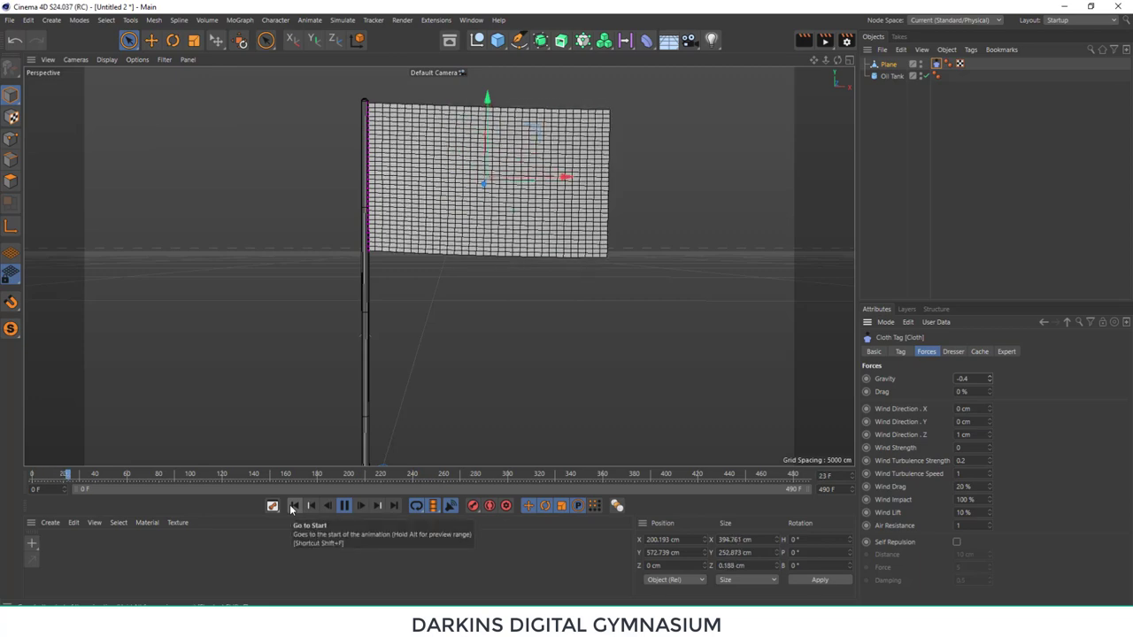
{"action": "left_click", "coordinate": [988, 446]}
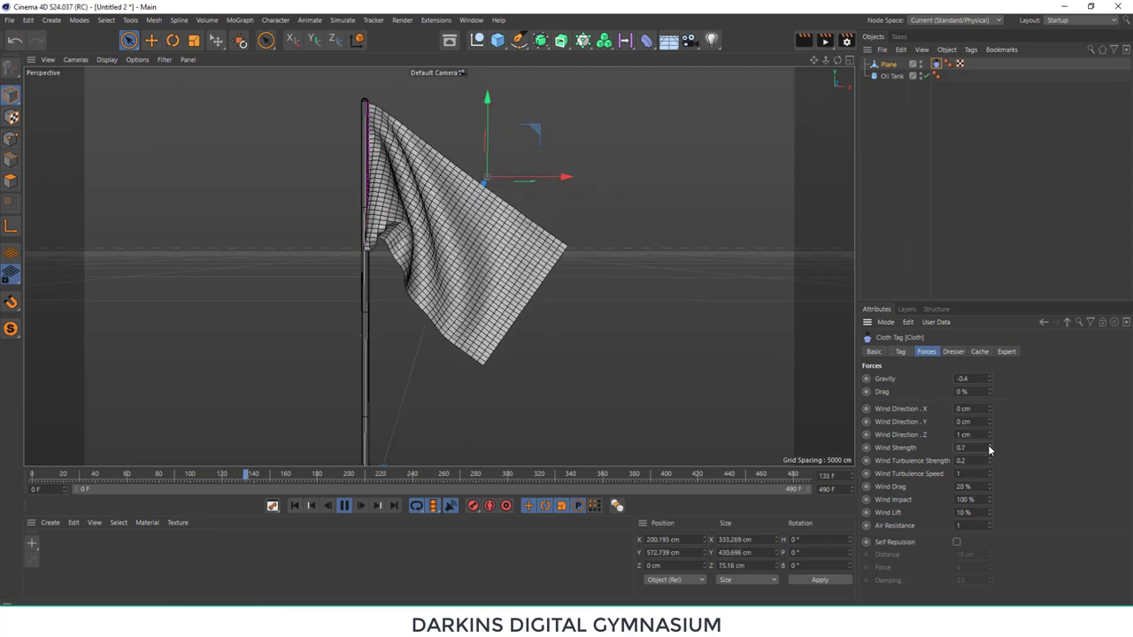
{"action": "left_click_drag", "start_coordinate": [989, 447], "coordinate": [989, 448]}
{"action": "left_click_drag", "start_coordinate": [989, 409], "coordinate": [989, 433]}
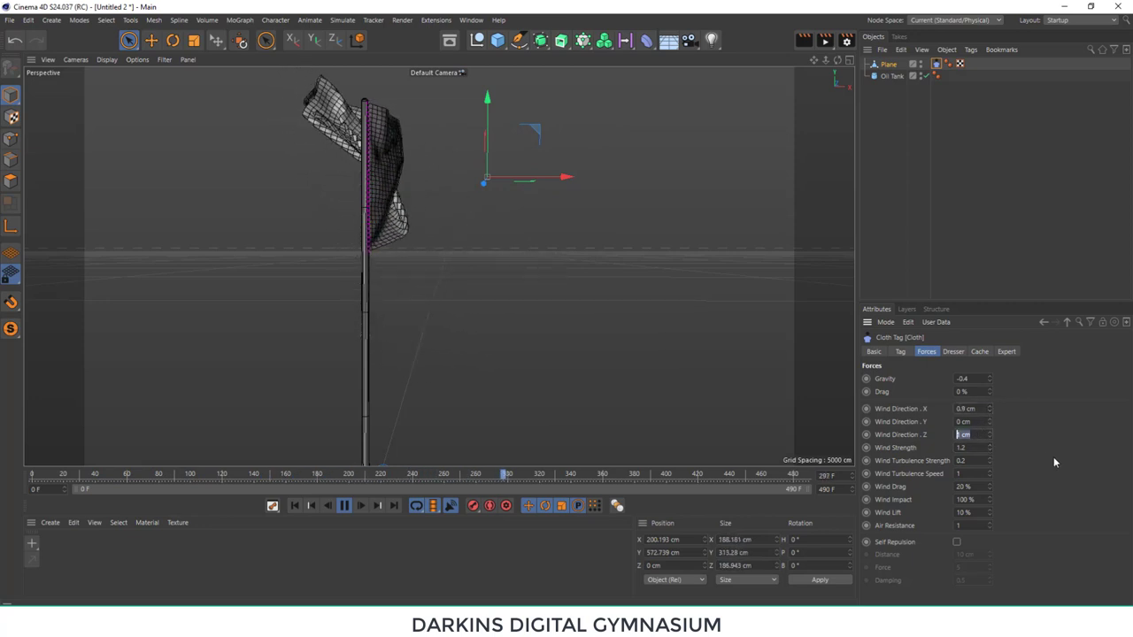
Set wind Direction Z 0, Strength 2.7, Turbulence 1.2 and Drag 1%, then stop playback and deselect.
{"action": "type", "text": "0"}
{"action": "key", "text": "Return"}
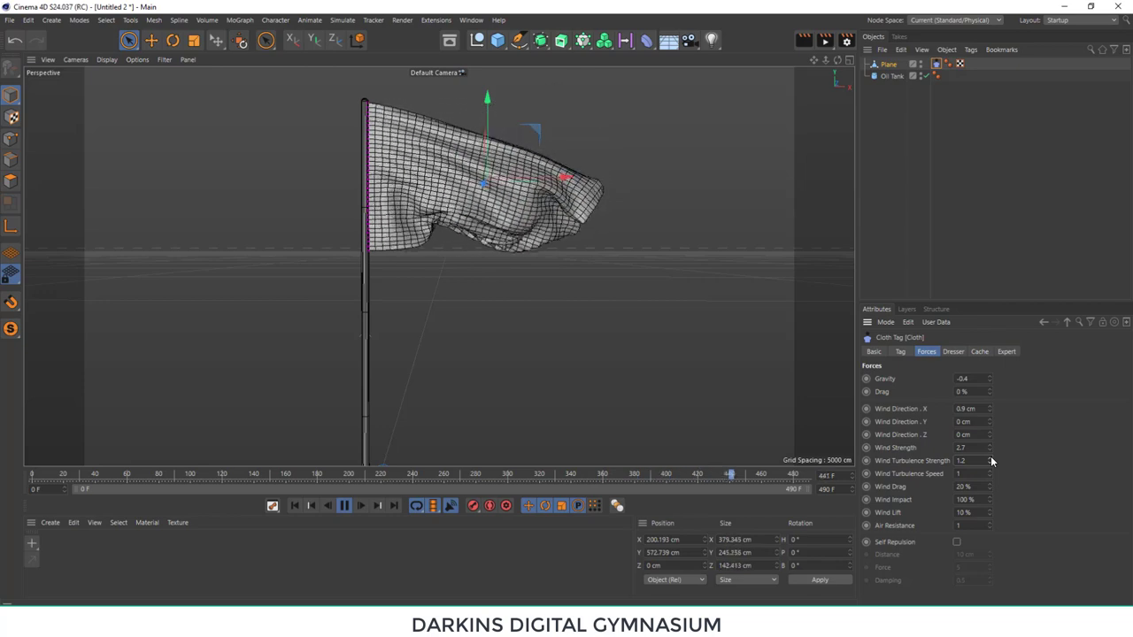
{"action": "left_click", "coordinate": [991, 389]}
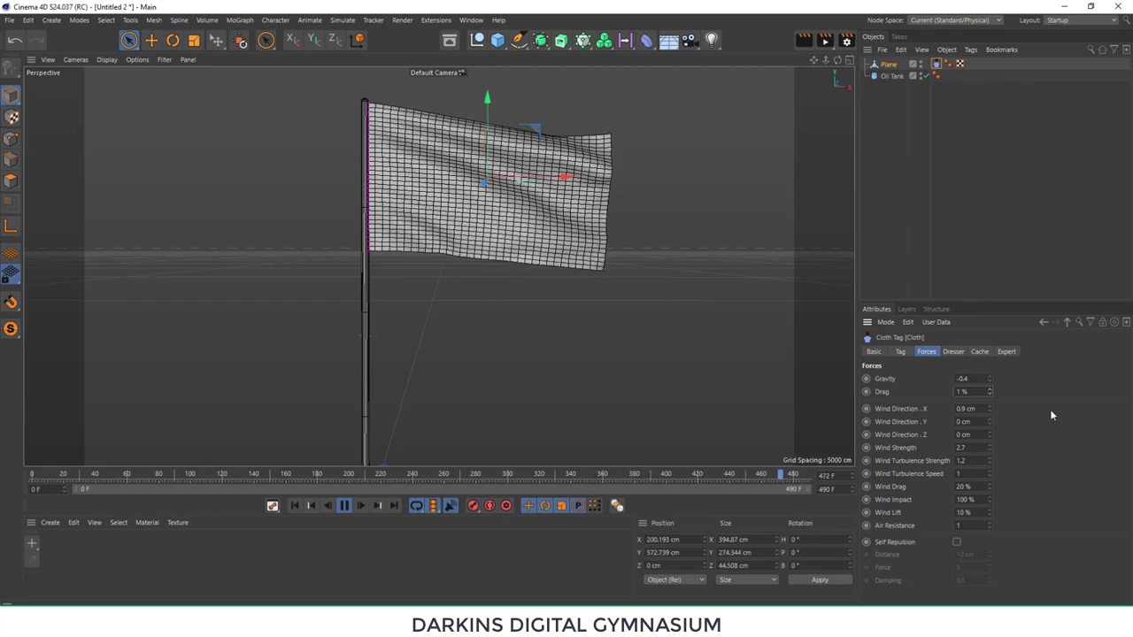
{"action": "left_click", "coordinate": [343, 506]}
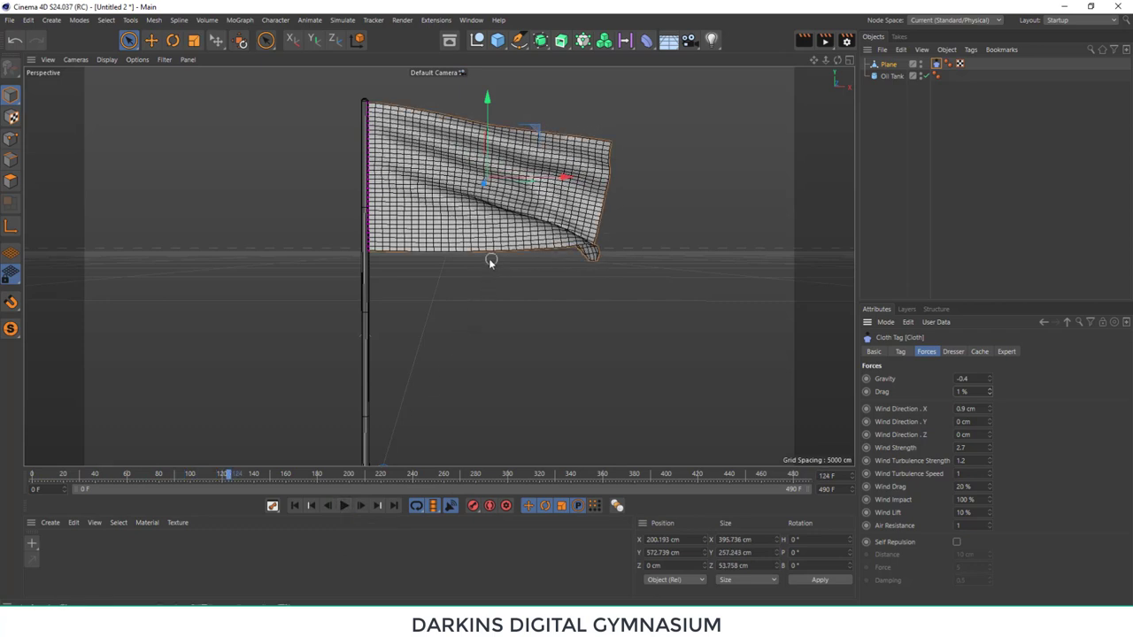
{"action": "scroll", "coordinate": [452, 298], "scroll_direction": "down", "scroll_amount": 3}
{"action": "scroll", "coordinate": [457, 278], "scroll_direction": "down", "scroll_amount": 2}
{"action": "scroll", "coordinate": [462, 281], "scroll_direction": "down", "scroll_amount": 1}
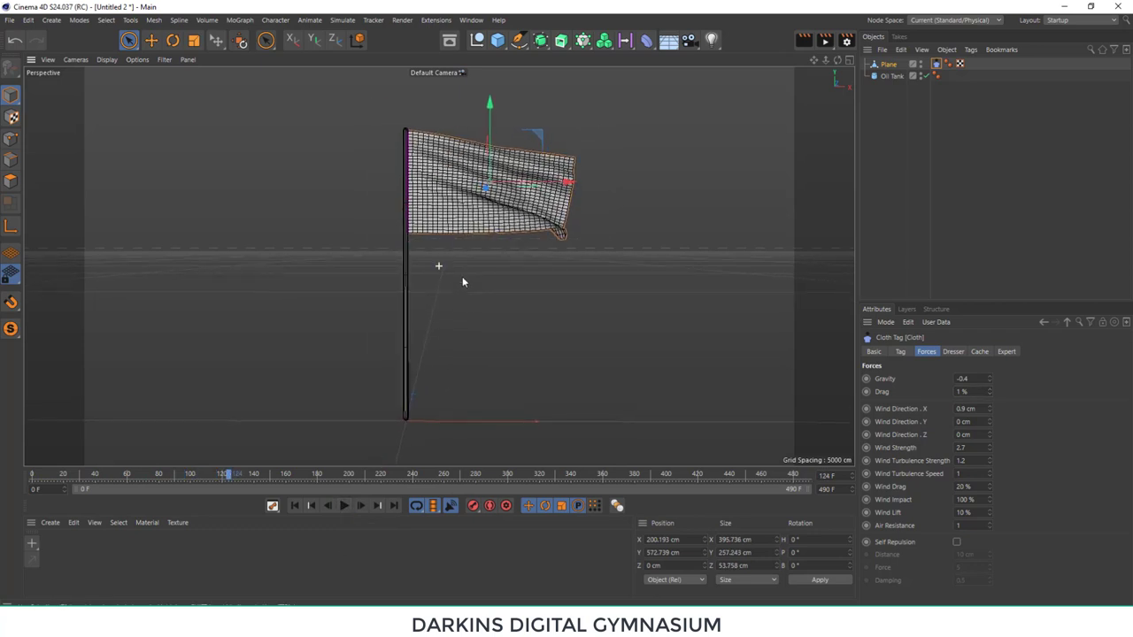
{"action": "left_click", "coordinate": [878, 179]}
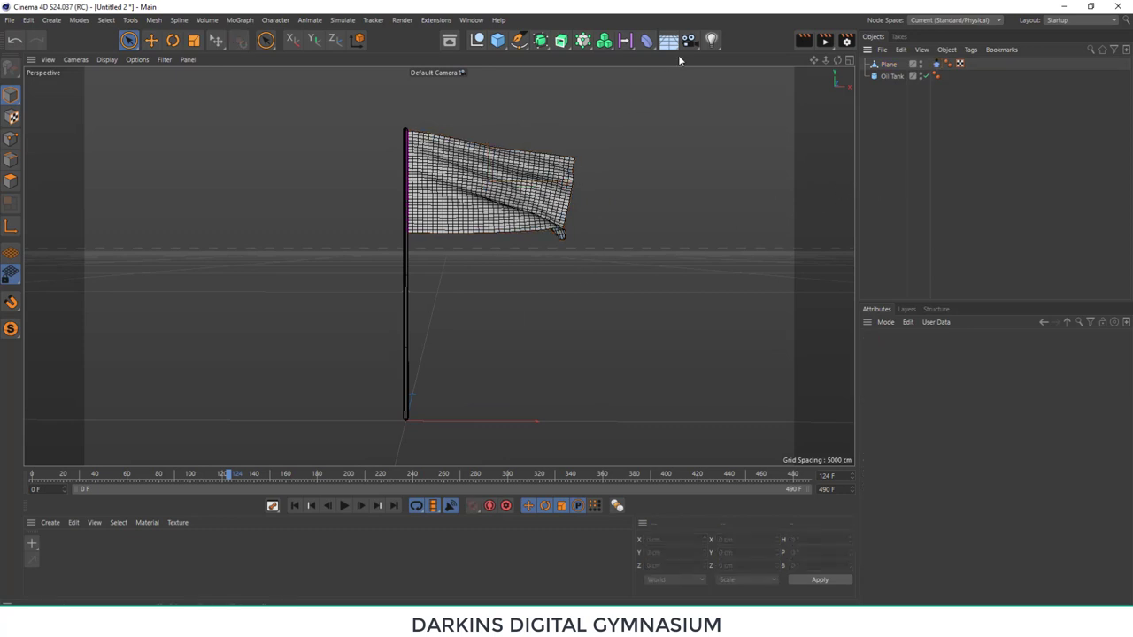
Add a Target Camera, look through it, and set its Target Object to a new Null.
{"action": "left_click_drag", "start_coordinate": [690, 44], "coordinate": [743, 78]}
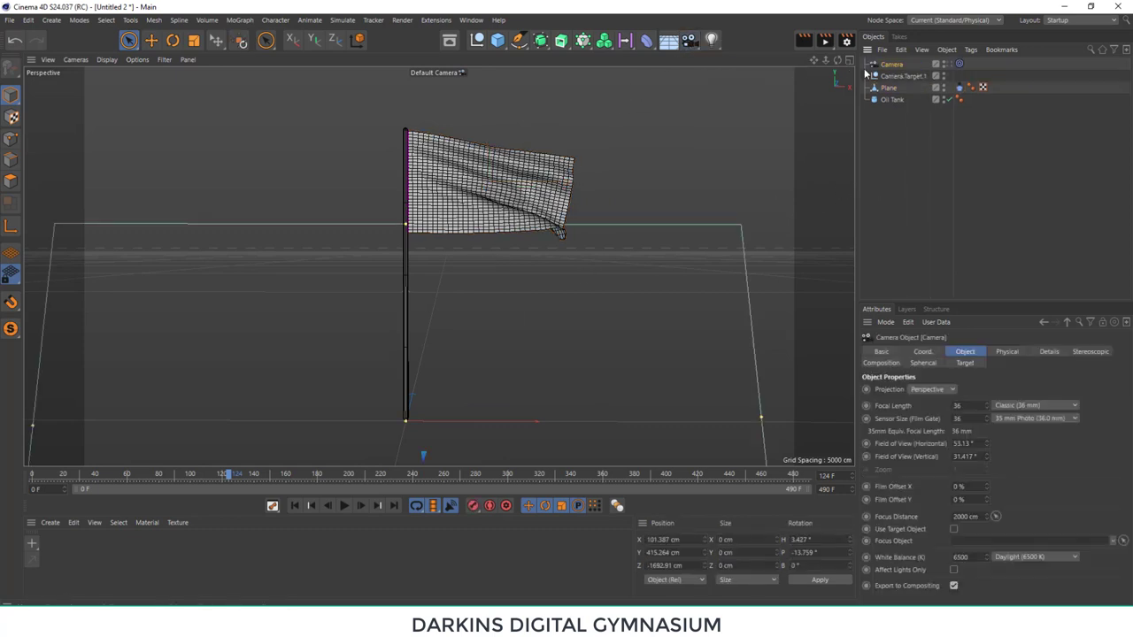
{"action": "left_click", "coordinate": [951, 65]}
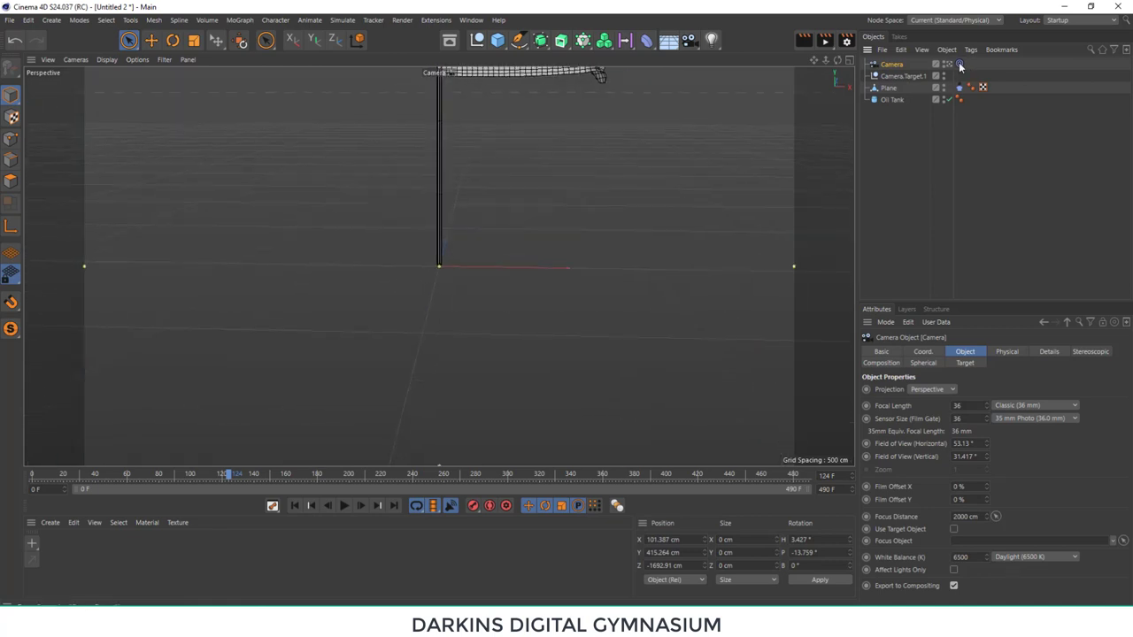
{"action": "left_click", "coordinate": [960, 65]}
{"action": "left_click", "coordinate": [477, 40]}
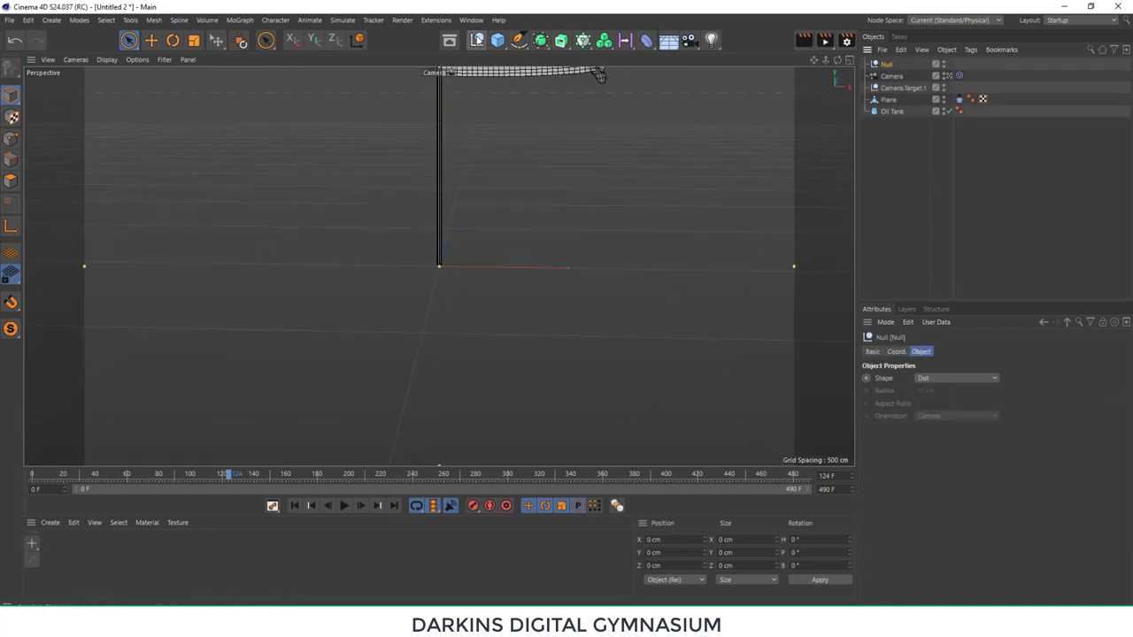
{"action": "left_click", "coordinate": [960, 76]}
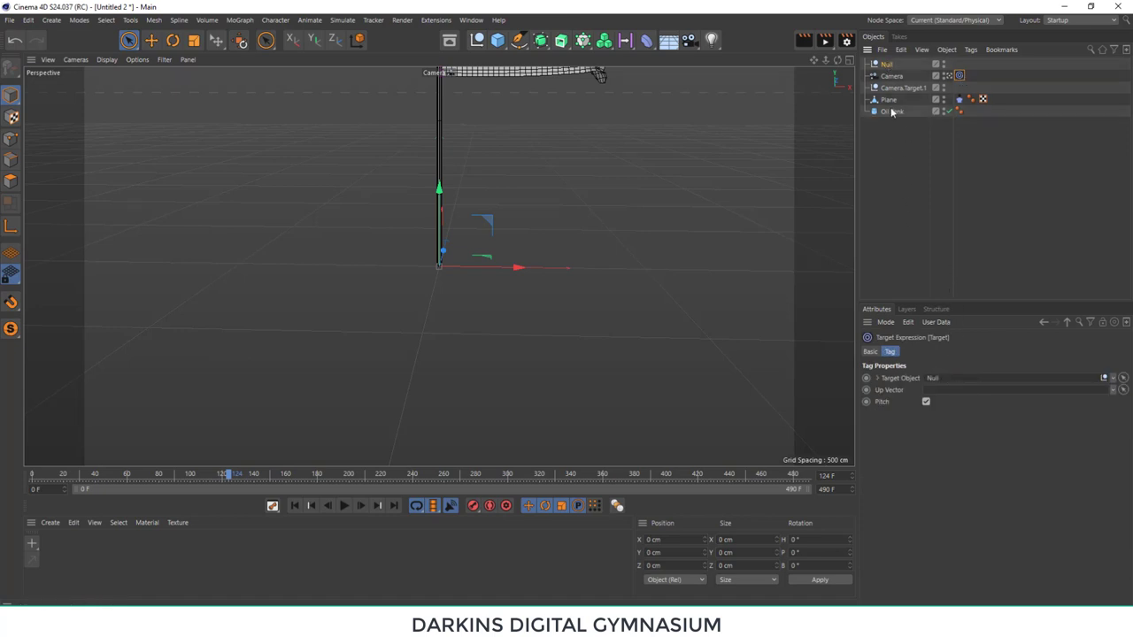
{"action": "left_click", "coordinate": [888, 65]}
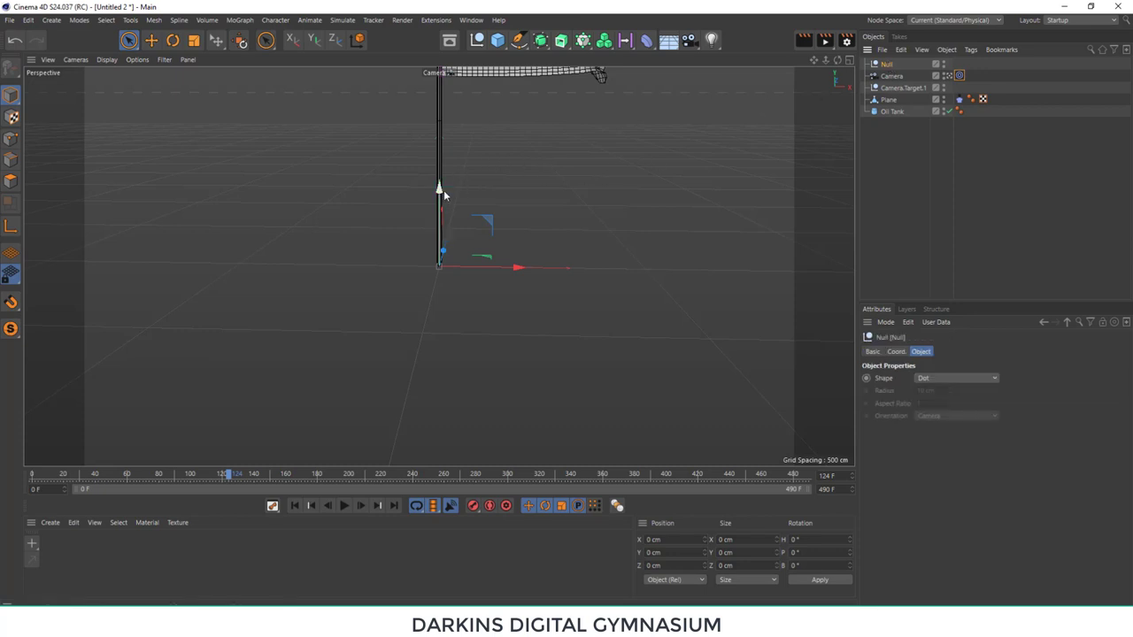
Move the target Null to about X 133, Y 566 cm and orbit to view the flag from below.
{"action": "left_click_drag", "start_coordinate": [443, 190], "coordinate": [440, 125]}
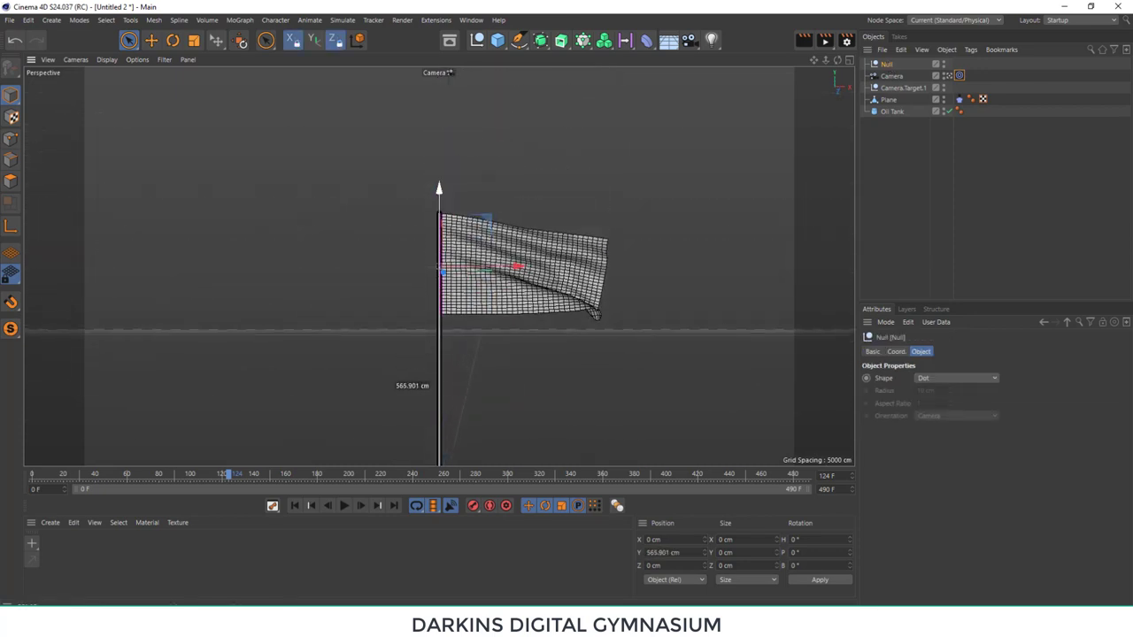
{"action": "scroll", "coordinate": [525, 311], "scroll_direction": "up", "scroll_amount": 5}
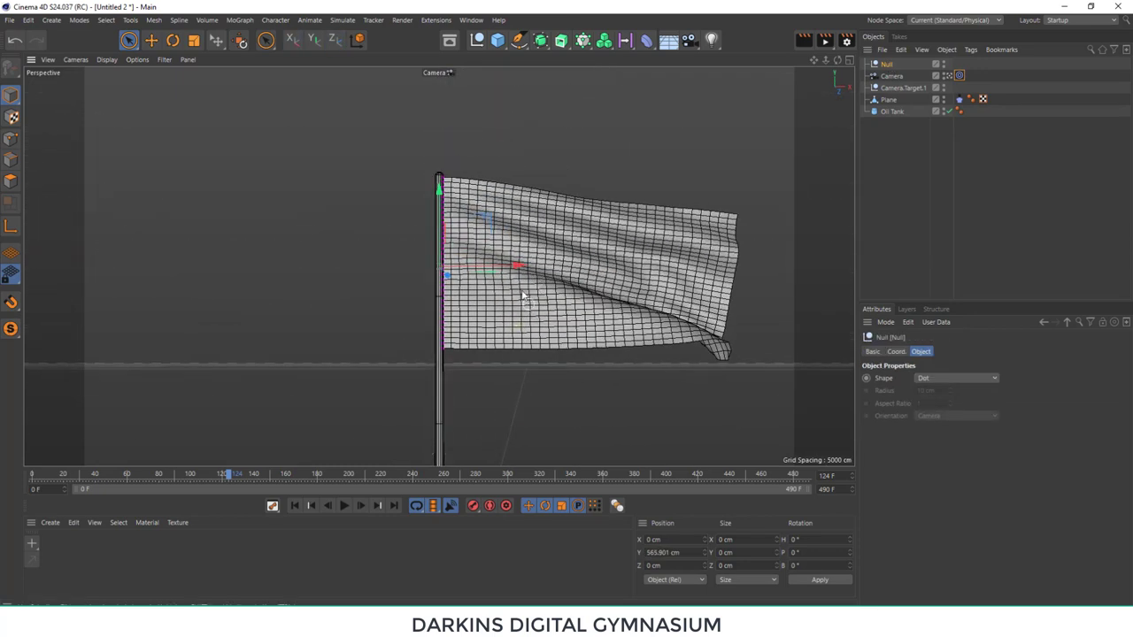
{"action": "left_click_drag", "start_coordinate": [520, 268], "coordinate": [498, 324]}
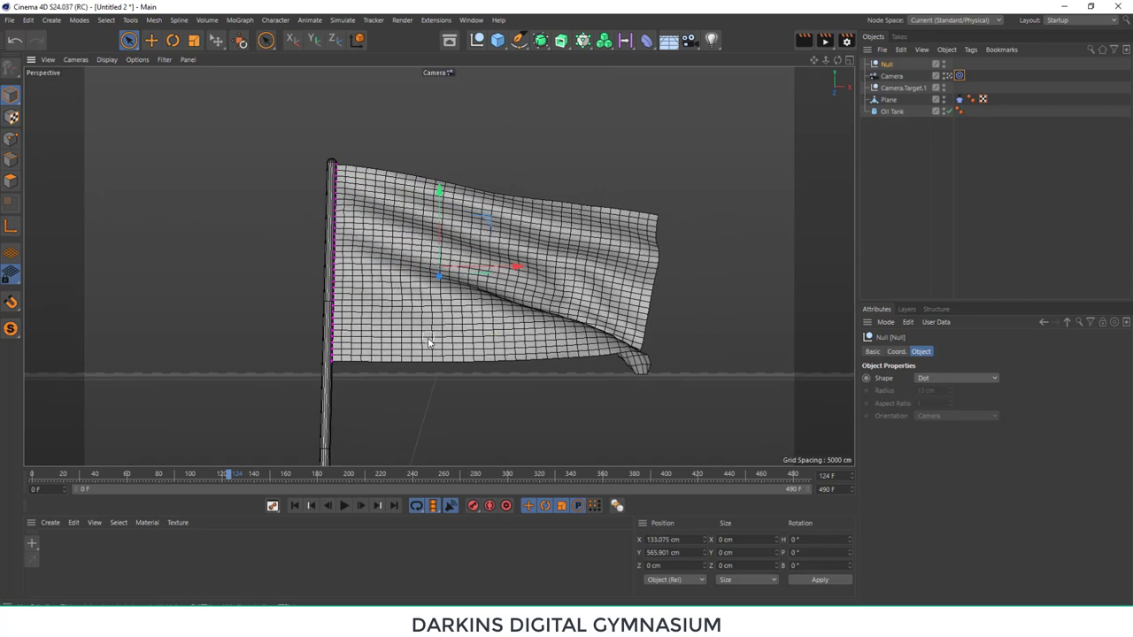
{"action": "left_click_drag", "start_coordinate": [428, 342], "coordinate": [427, 405], "text": "alt"}
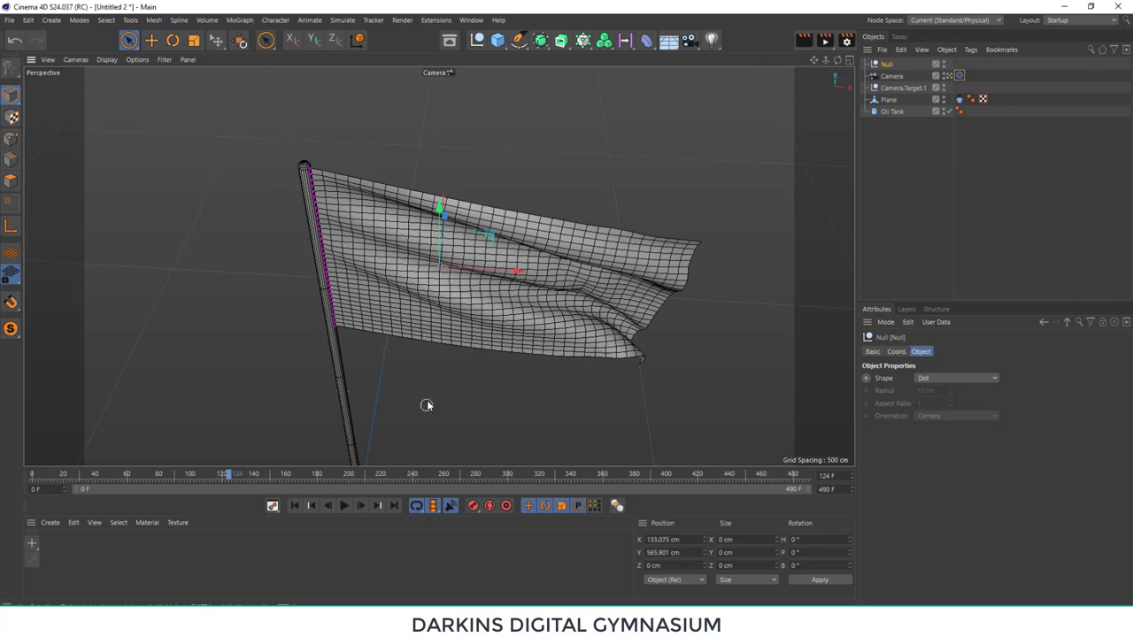
Preview the waving animation from the start, stop it, and select the Camera.
{"action": "left_click", "coordinate": [298, 507]}
{"action": "left_click", "coordinate": [345, 506]}
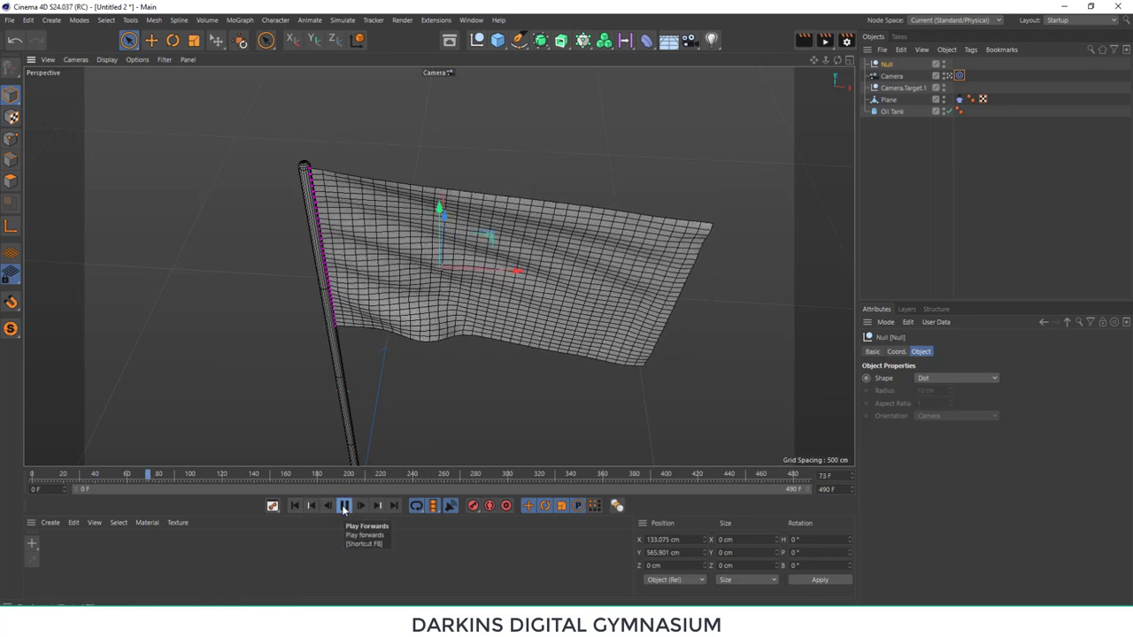
{"action": "left_click", "coordinate": [344, 506]}
{"action": "left_click", "coordinate": [298, 509]}
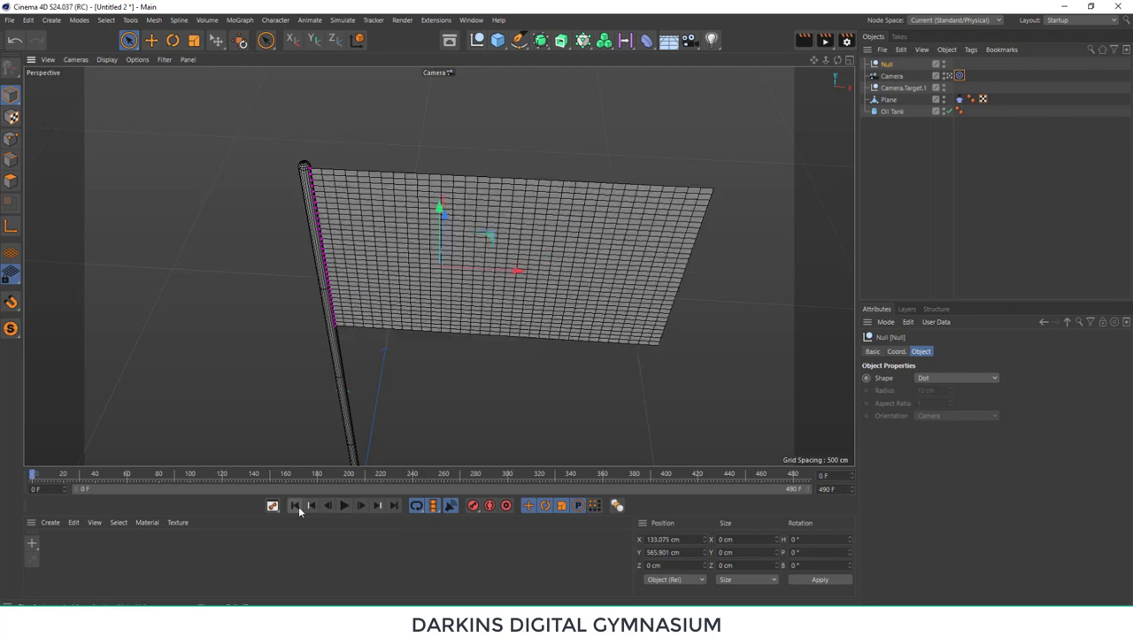
{"action": "left_click", "coordinate": [891, 77]}
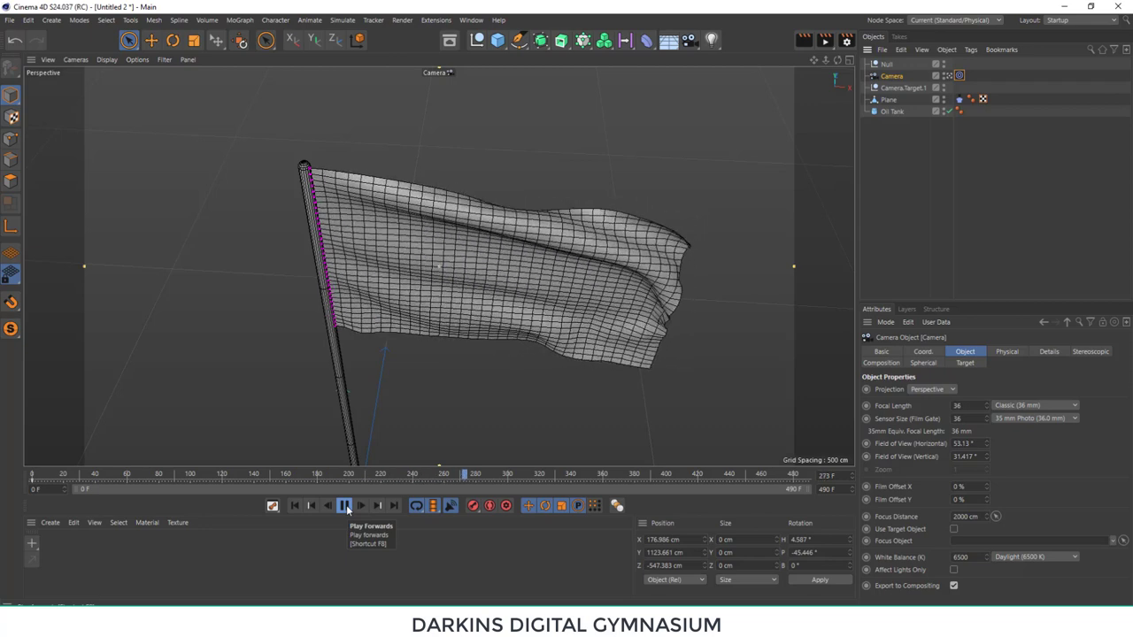
Pause playback, advance four frames, and orbit to a lower, more frontal view of the flag.
{"action": "left_click", "coordinate": [345, 506]}
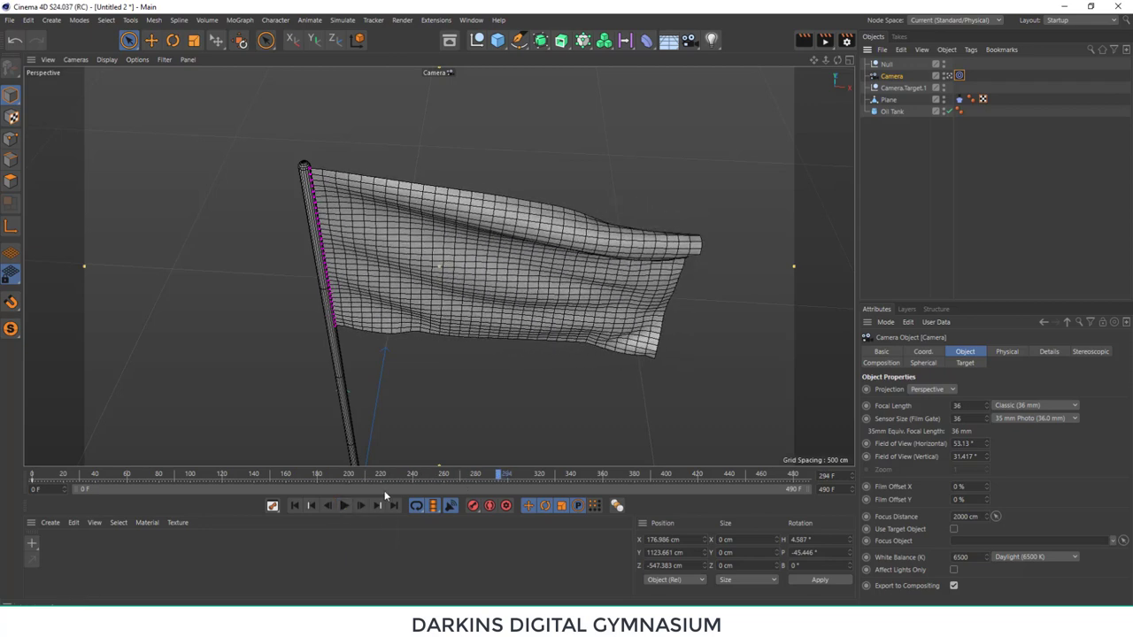
{"action": "left_click", "coordinate": [363, 506]}
{"action": "left_click", "coordinate": [362, 507]}
{"action": "left_click", "coordinate": [362, 507]}
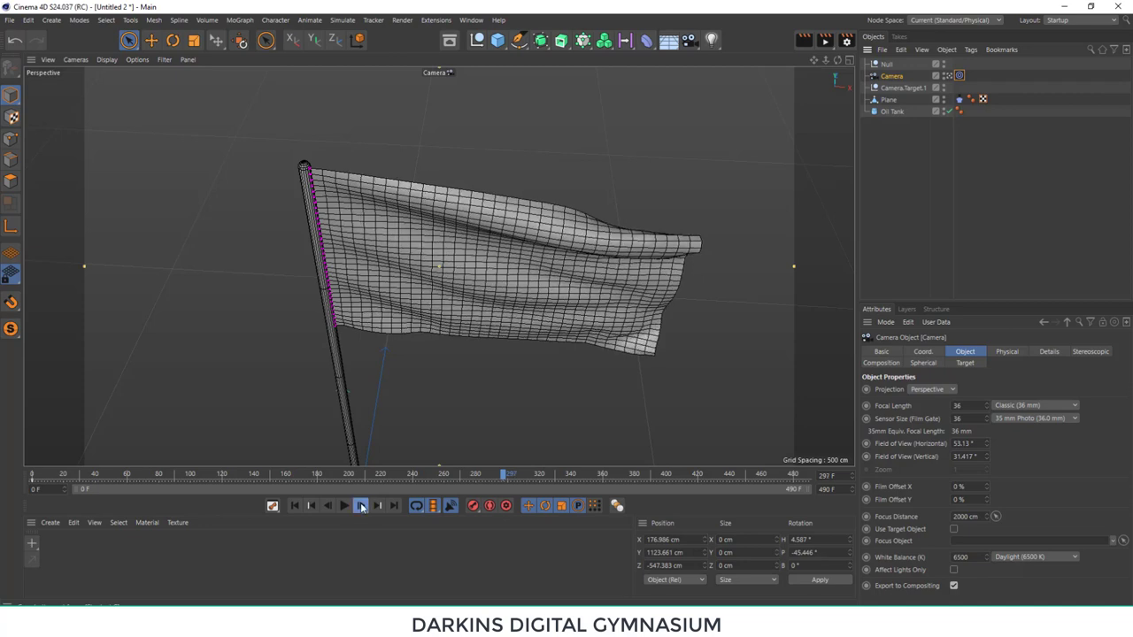
{"action": "left_click", "coordinate": [362, 506]}
{"action": "left_click", "coordinate": [362, 506]}
{"action": "left_click", "coordinate": [362, 507]}
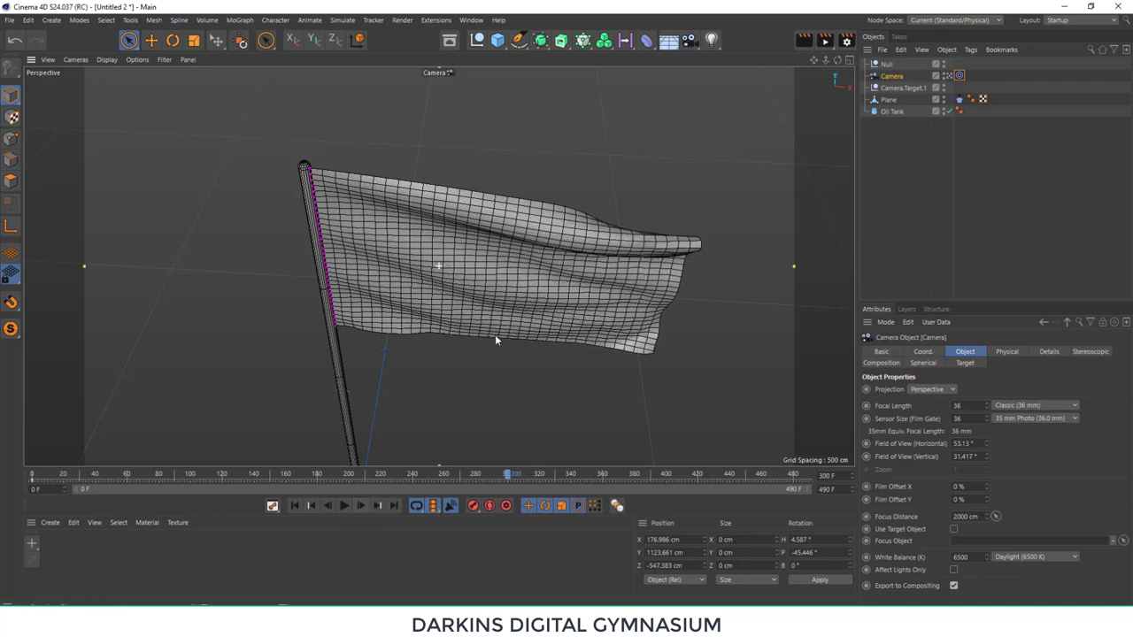
{"action": "left_click_drag", "start_coordinate": [495, 334], "coordinate": [513, 194], "text": "alt"}
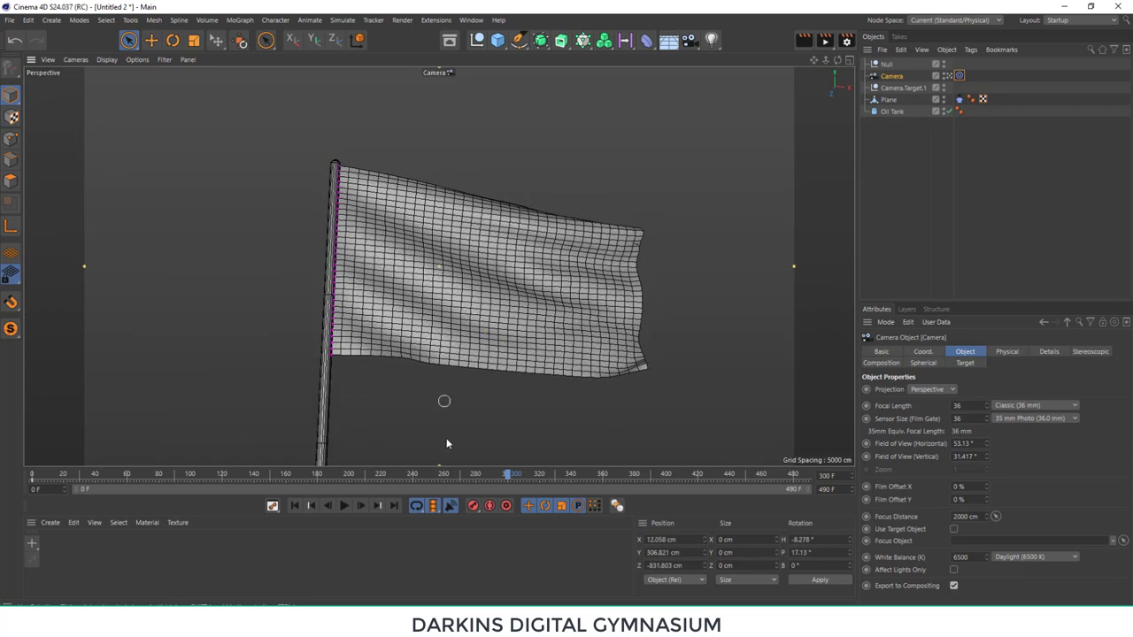
{"action": "left_click_drag", "start_coordinate": [456, 416], "coordinate": [441, 351], "text": "alt"}
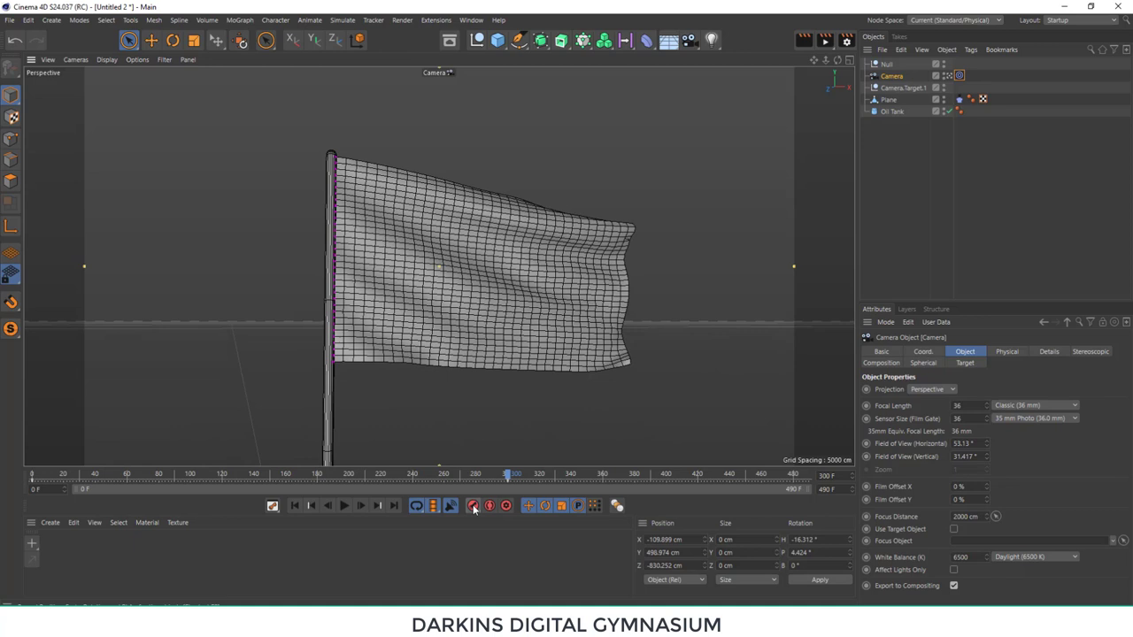
Record a position key for the Null, then lower it along Y to 456.665 cm.
{"action": "left_click", "coordinate": [887, 65]}
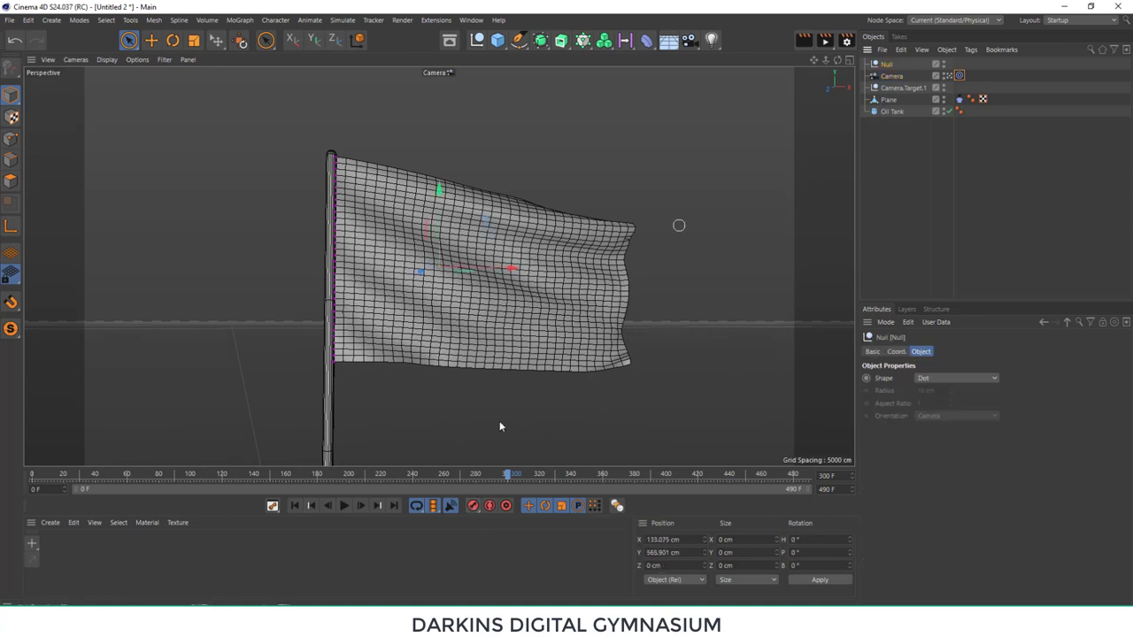
{"action": "left_click", "coordinate": [474, 507]}
{"action": "left_click_drag", "start_coordinate": [507, 480], "coordinate": [184, 480]}
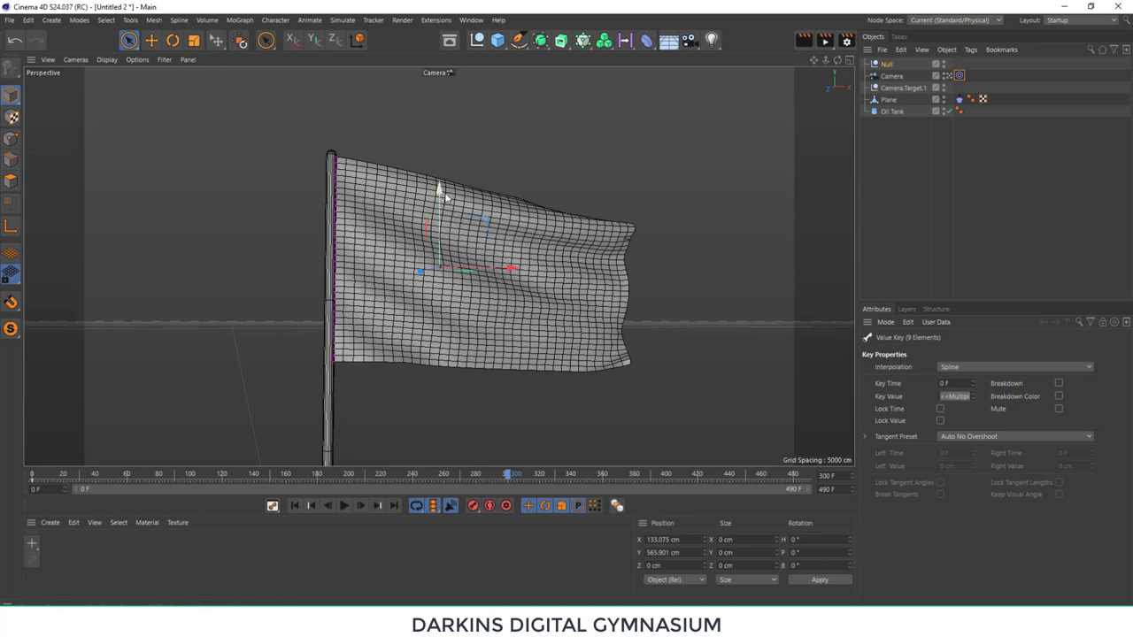
{"action": "left_click_drag", "start_coordinate": [439, 190], "coordinate": [439, 263]}
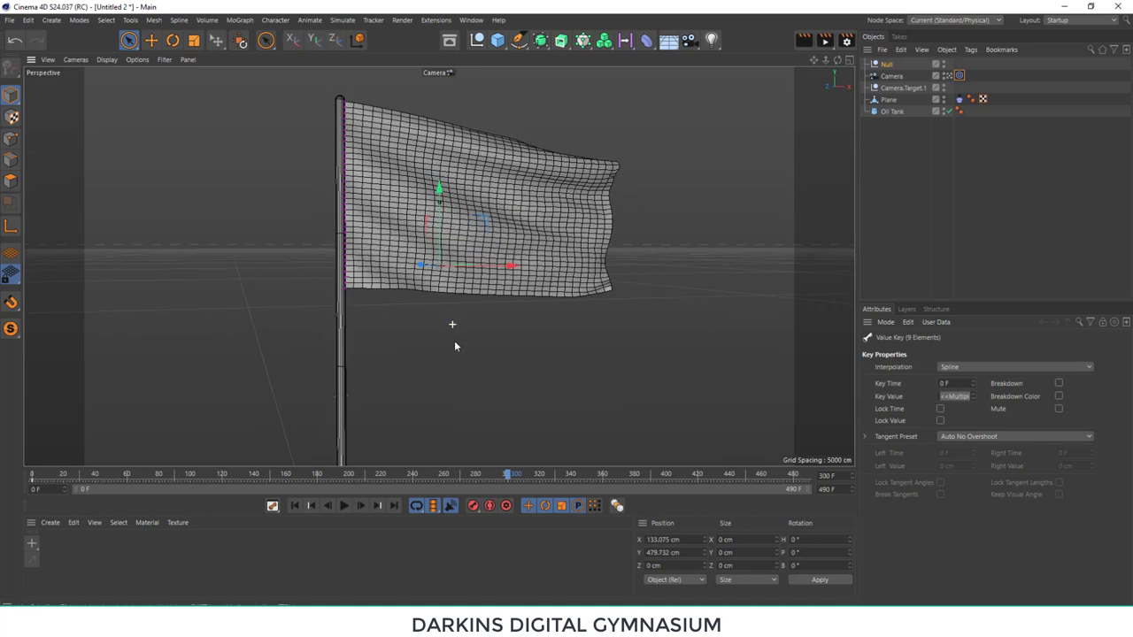
{"action": "left_click_drag", "start_coordinate": [439, 188], "coordinate": [444, 215]}
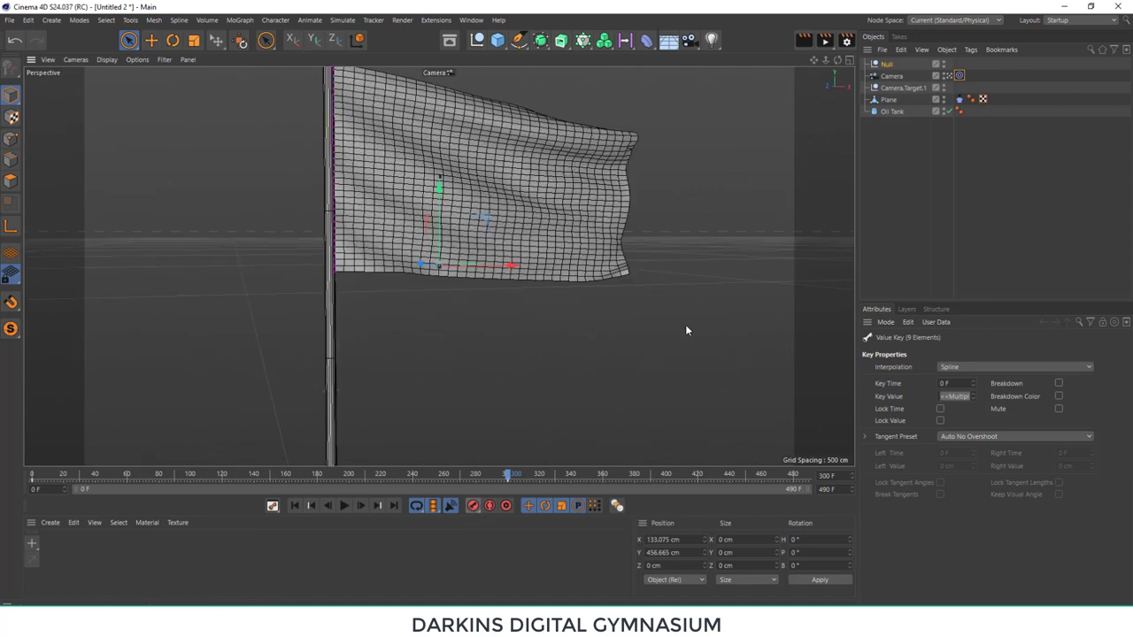
Select the Camera and reframe the view to show the whole flag.
{"action": "left_click", "coordinate": [894, 77]}
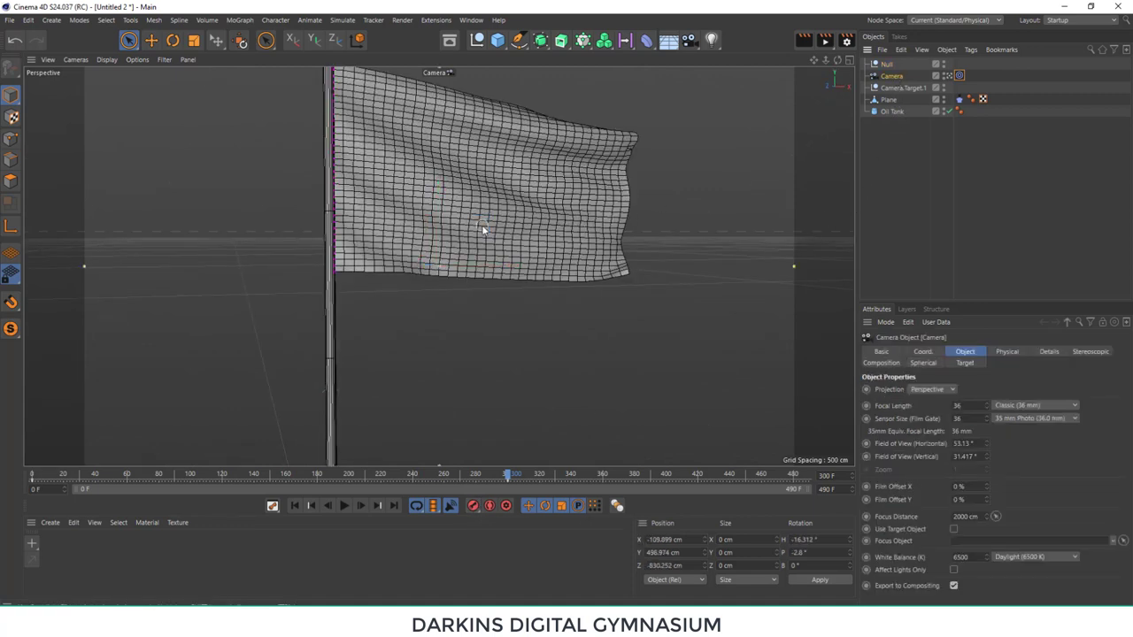
{"action": "mouse_move", "coordinate": [483, 227]}
{"action": "left_mouse_down", "text": "alt"}
{"action": "mouse_move", "coordinate": [472, 278]}
{"action": "mouse_move", "coordinate": [449, 244]}
{"action": "left_mouse_up", "text": "alt"}
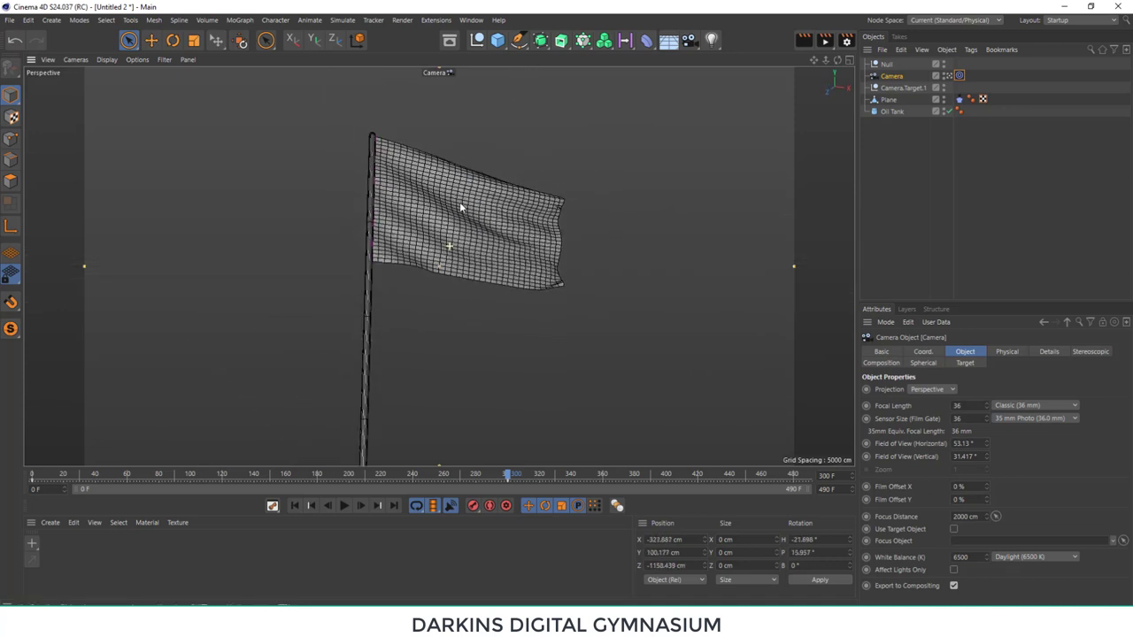
{"action": "right_click_drag", "start_coordinate": [449, 244], "coordinate": [449, 252], "text": "alt"}
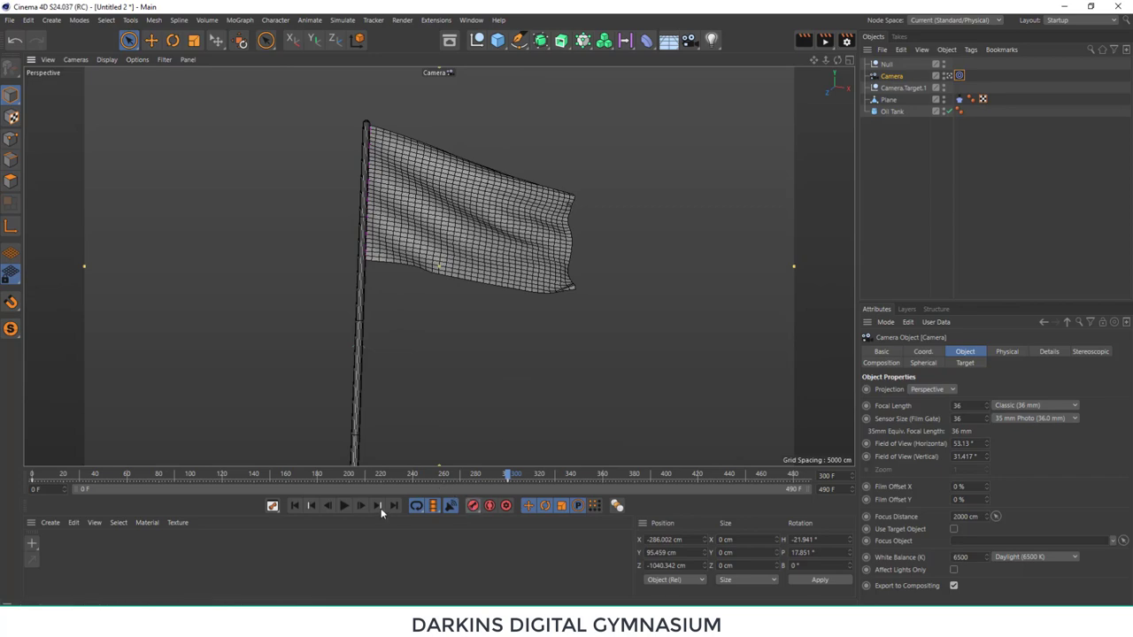
Play the animation from frame 0, pause at a later frame, orbit, then replay from the start.
{"action": "left_click", "coordinate": [301, 505]}
{"action": "left_click", "coordinate": [345, 508]}
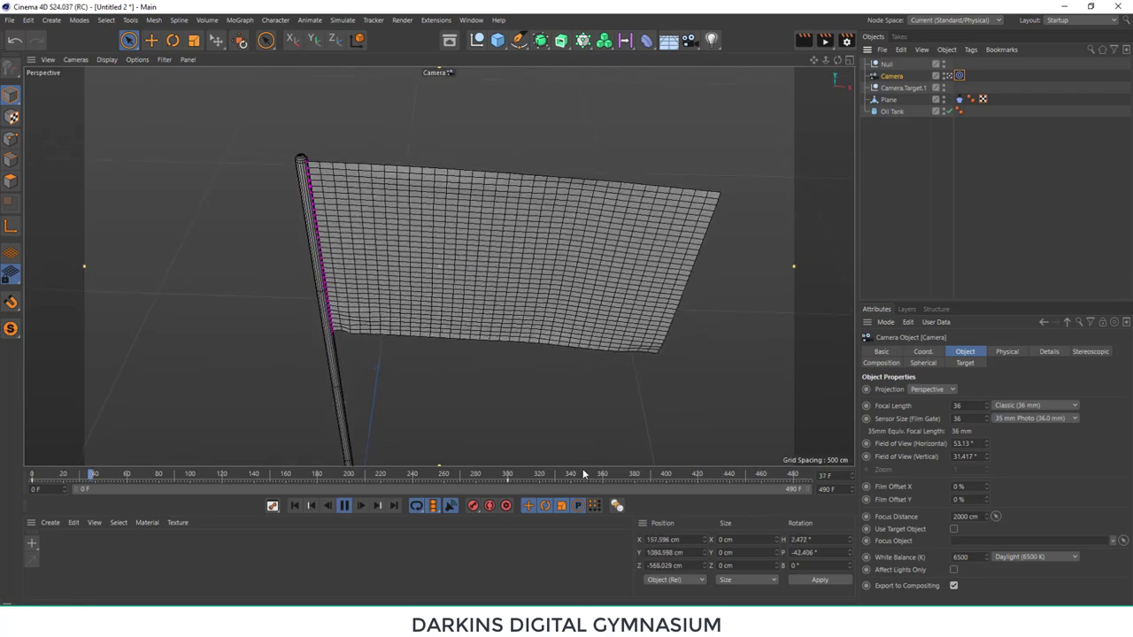
{"action": "left_click", "coordinate": [344, 506]}
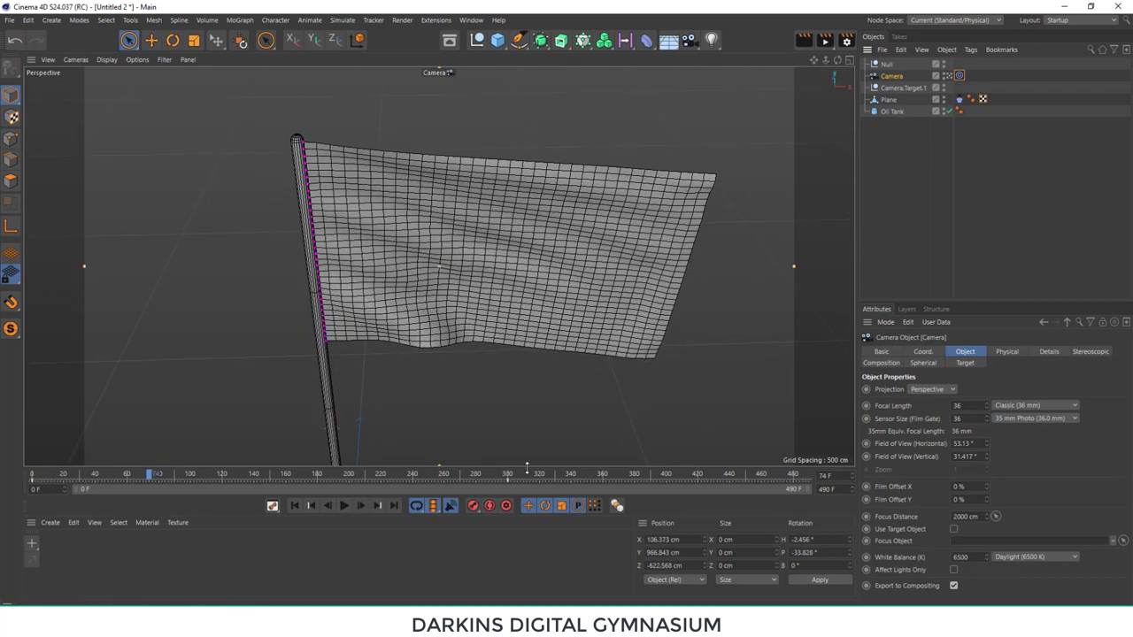
{"action": "left_click", "coordinate": [529, 473]}
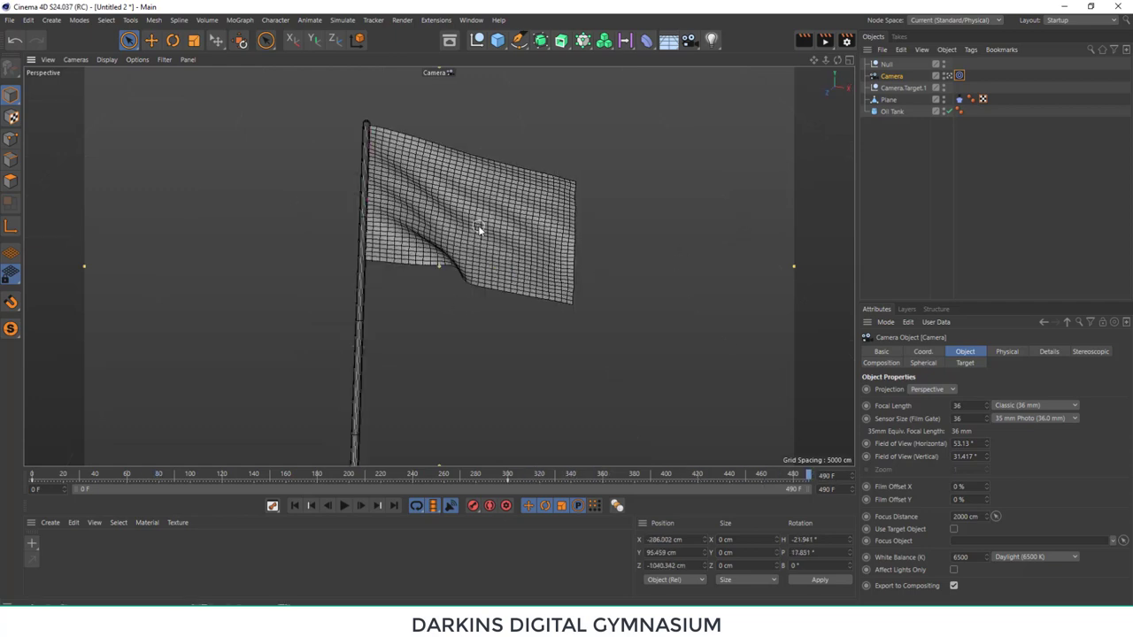
{"action": "left_click_drag", "start_coordinate": [480, 232], "coordinate": [384, 206], "text": "alt"}
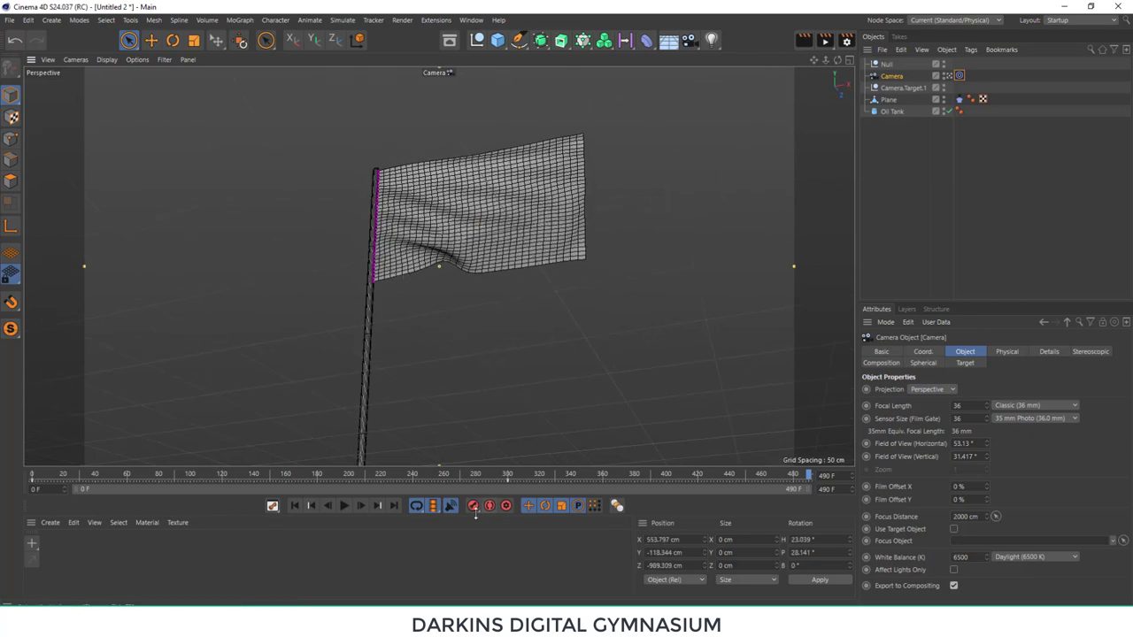
{"action": "left_click", "coordinate": [295, 505]}
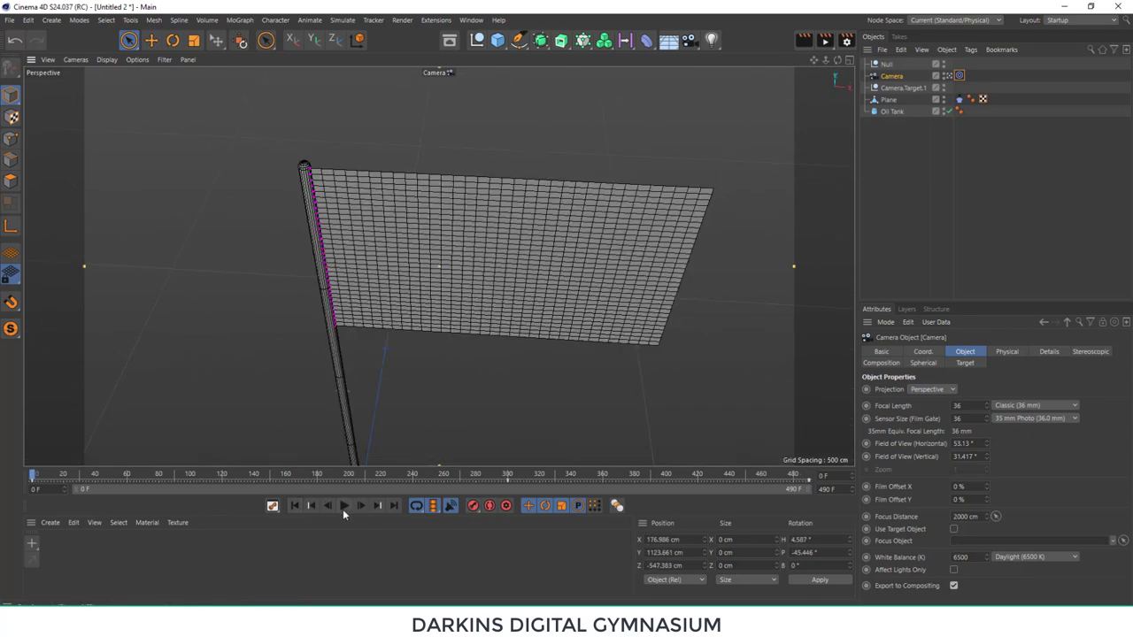
{"action": "left_click", "coordinate": [343, 505]}
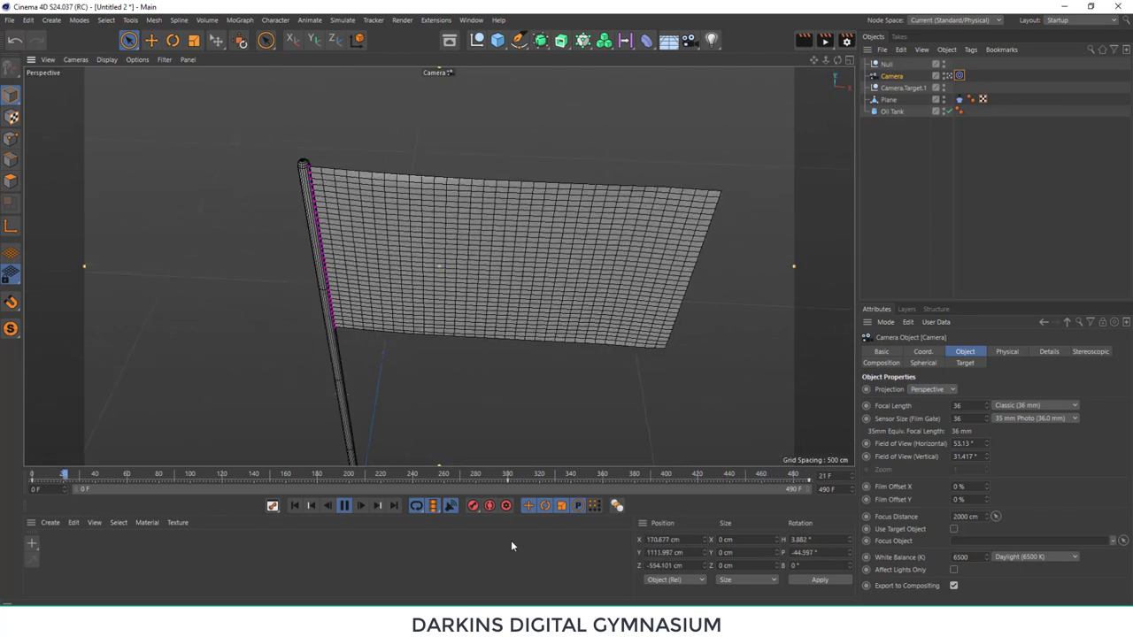
Pause playback and create a new default material named Mat, opening it for editing.
{"action": "left_click", "coordinate": [344, 505]}
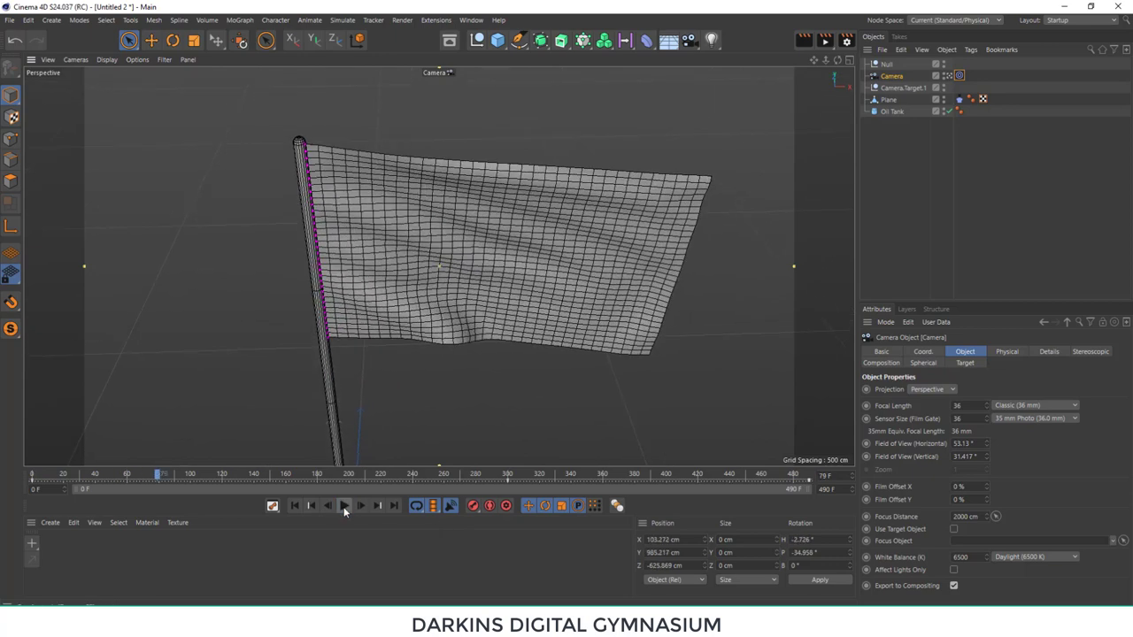
{"action": "left_click", "coordinate": [50, 524]}
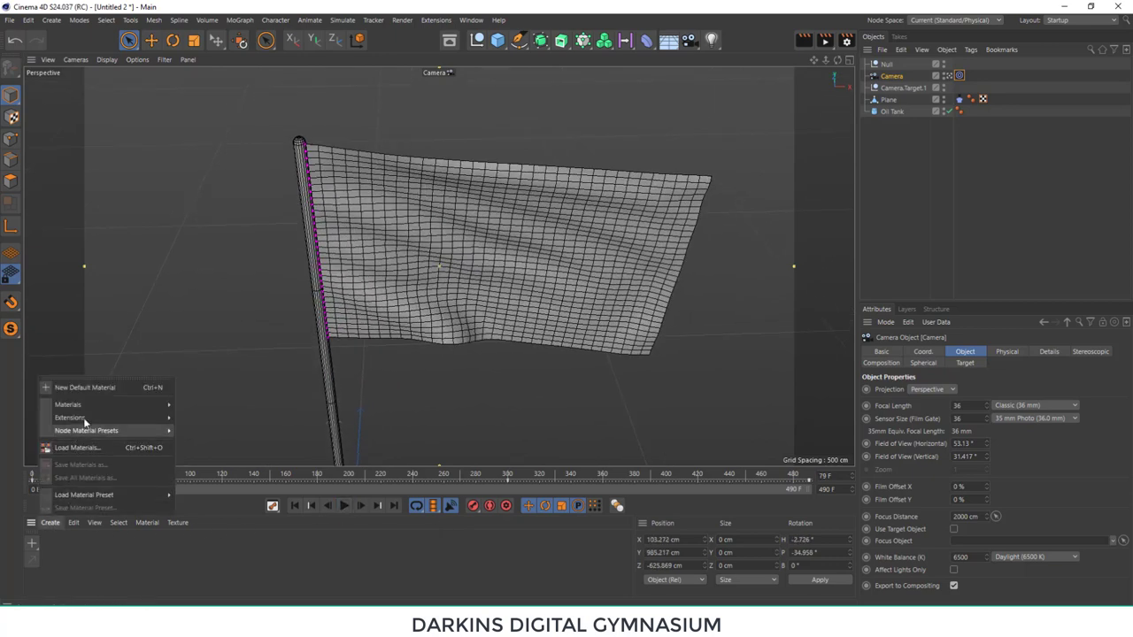
{"action": "left_click", "coordinate": [90, 388]}
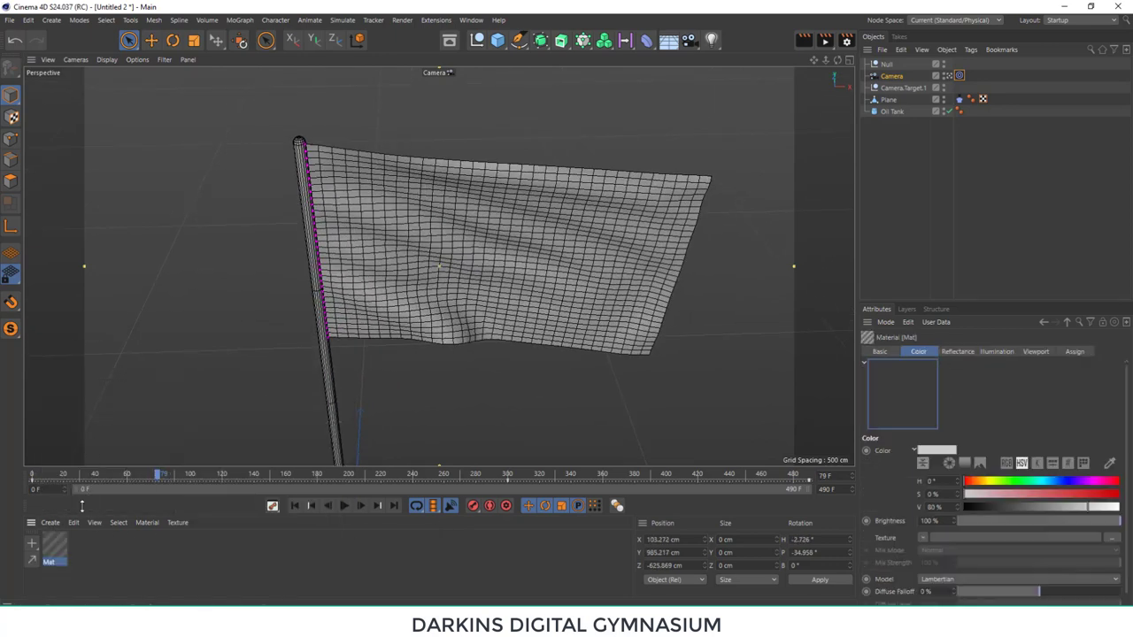
{"action": "double_click", "coordinate": [55, 549]}
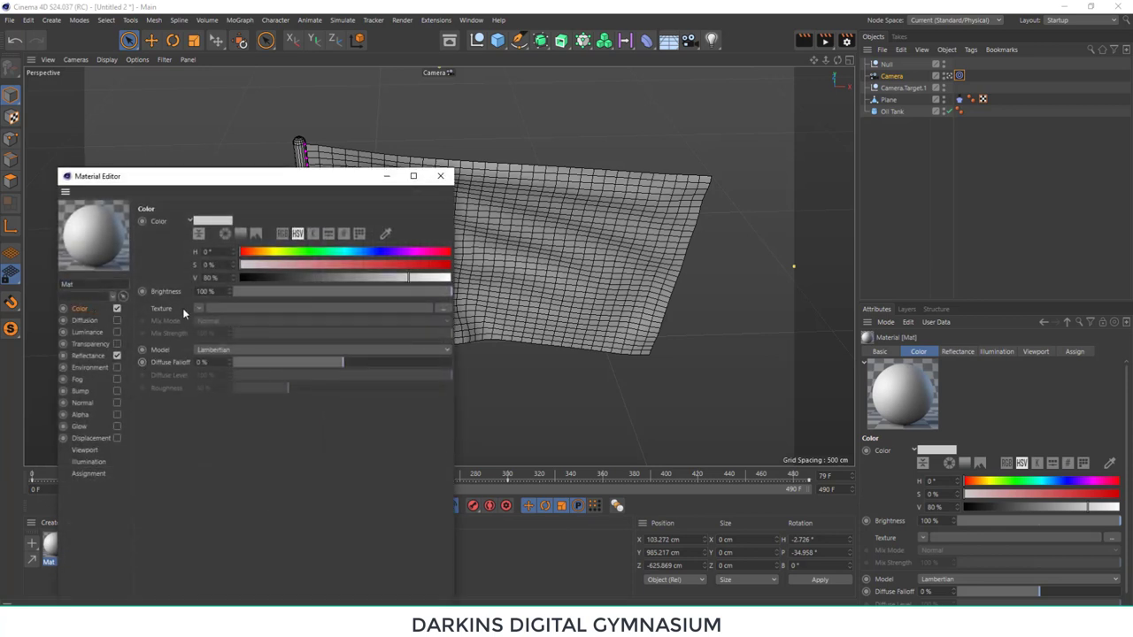
Load the Indian flag image as Mat's Color texture, copying it to the project, and enable Bump.
{"action": "left_click", "coordinate": [217, 316]}
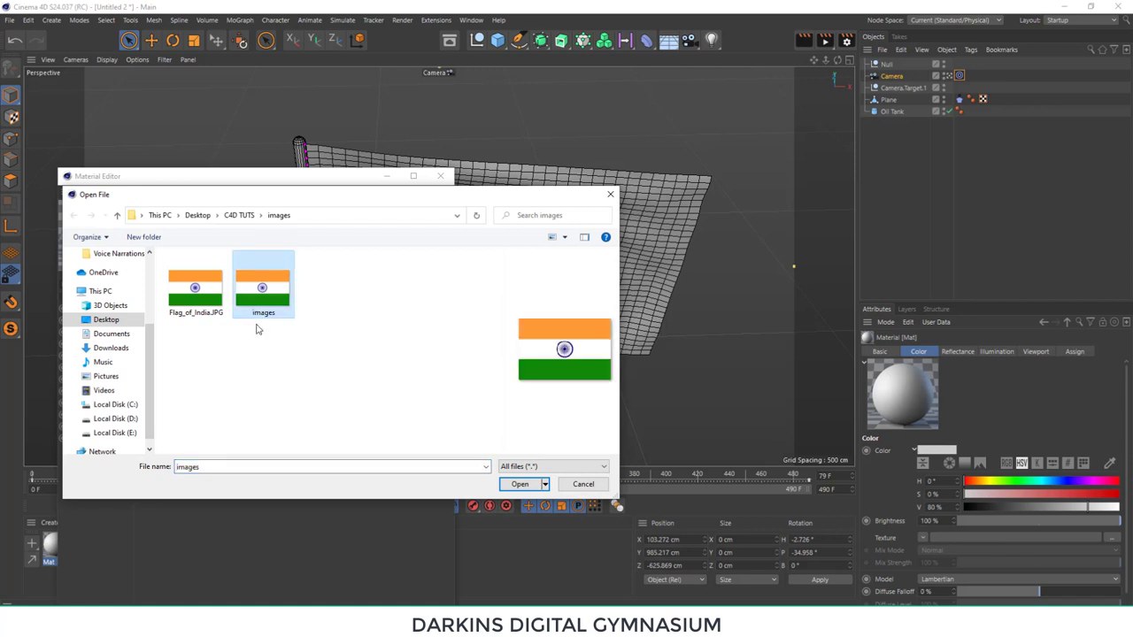
{"action": "left_click", "coordinate": [538, 486]}
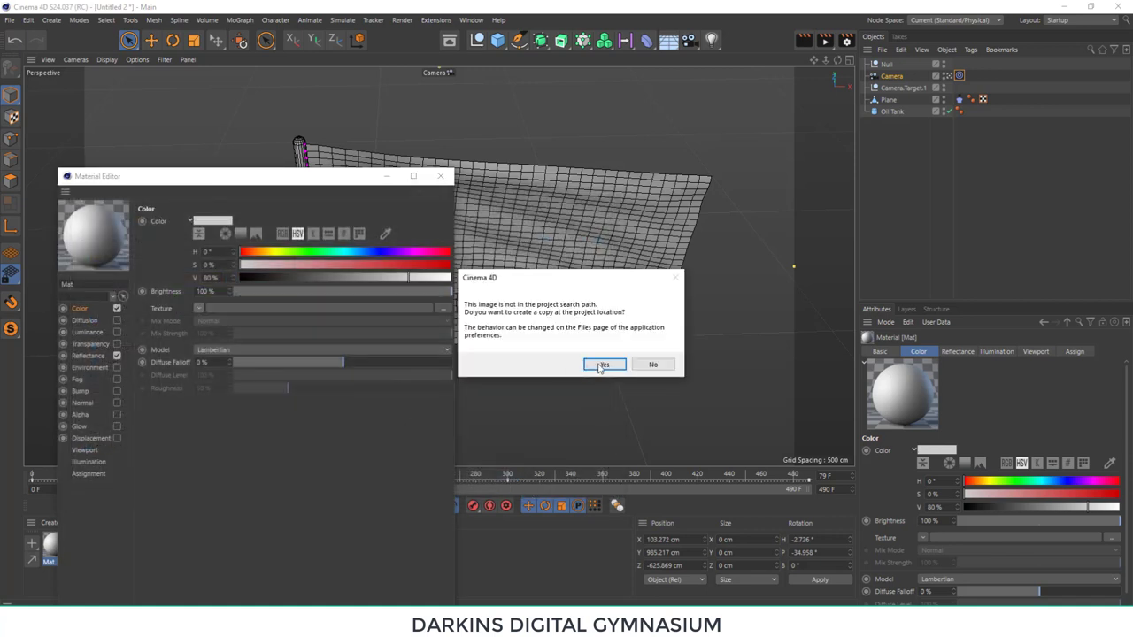
{"action": "left_click", "coordinate": [663, 365]}
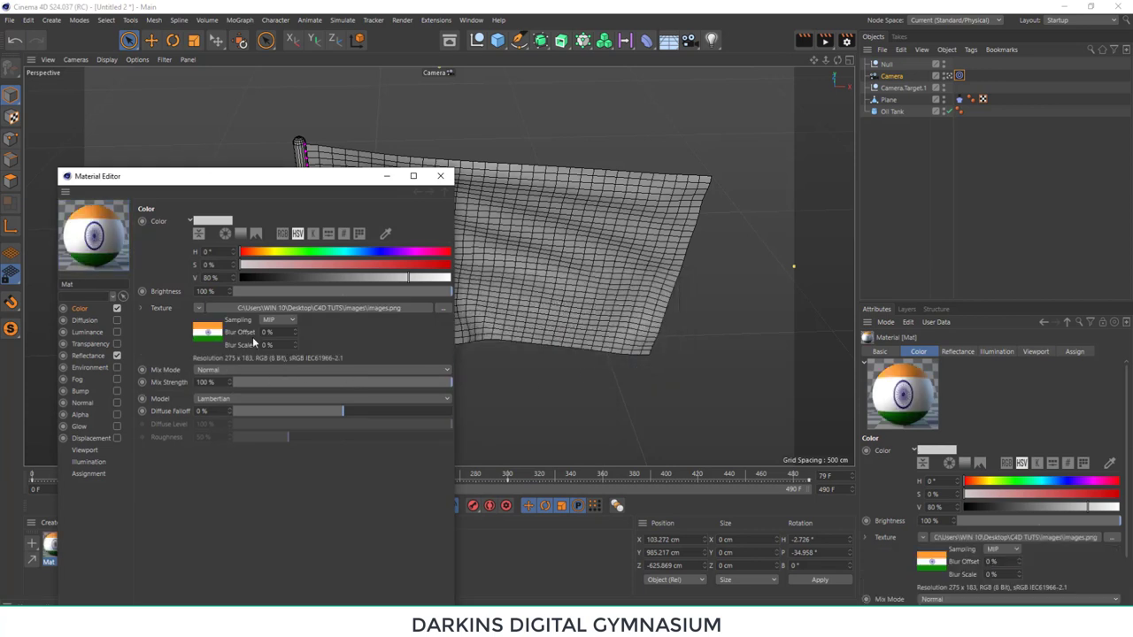
{"action": "left_click", "coordinate": [80, 390]}
{"action": "left_click", "coordinate": [116, 392]}
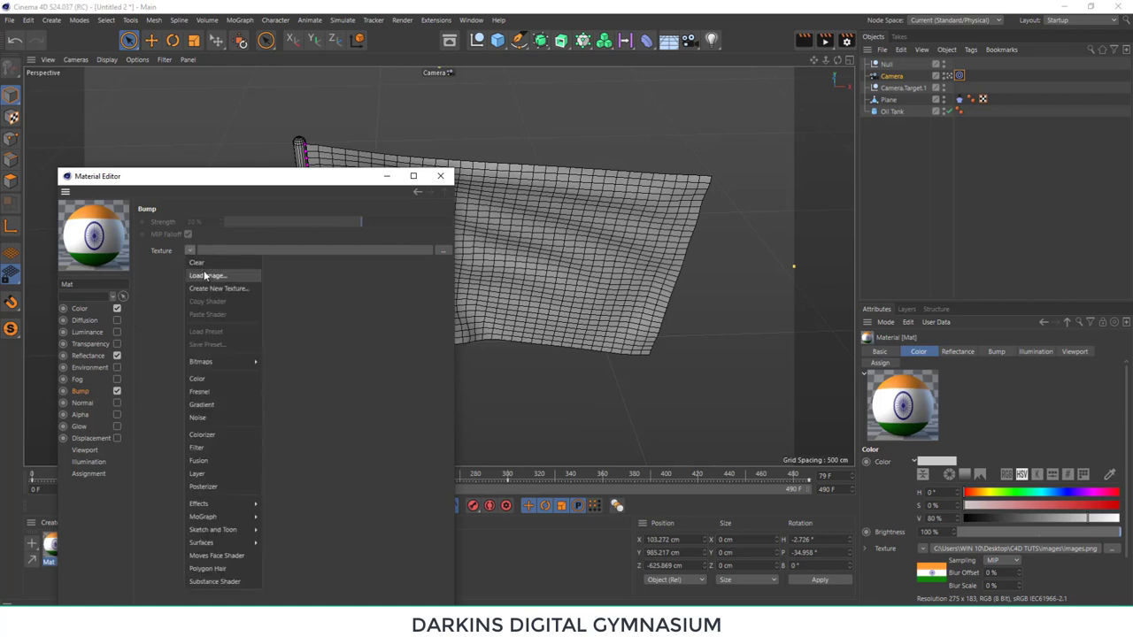
Load images.png as Mat's Bump texture, confirm the path prompt, and close the Material Editor.
{"action": "left_click", "coordinate": [205, 276]}
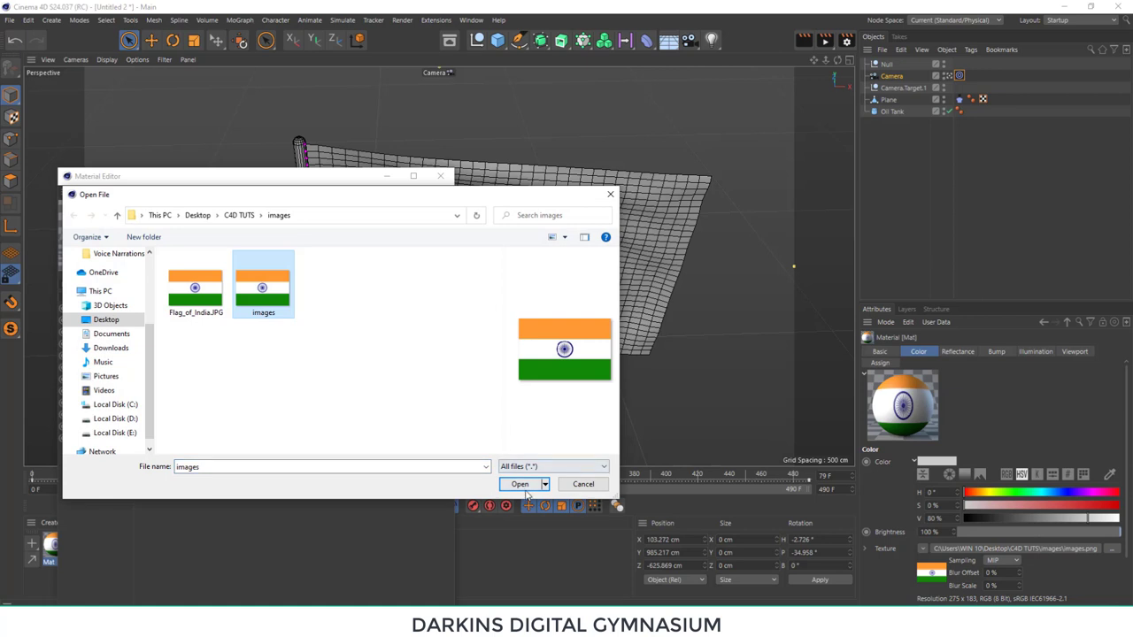
{"action": "left_click", "coordinate": [523, 487]}
{"action": "left_click", "coordinate": [652, 365]}
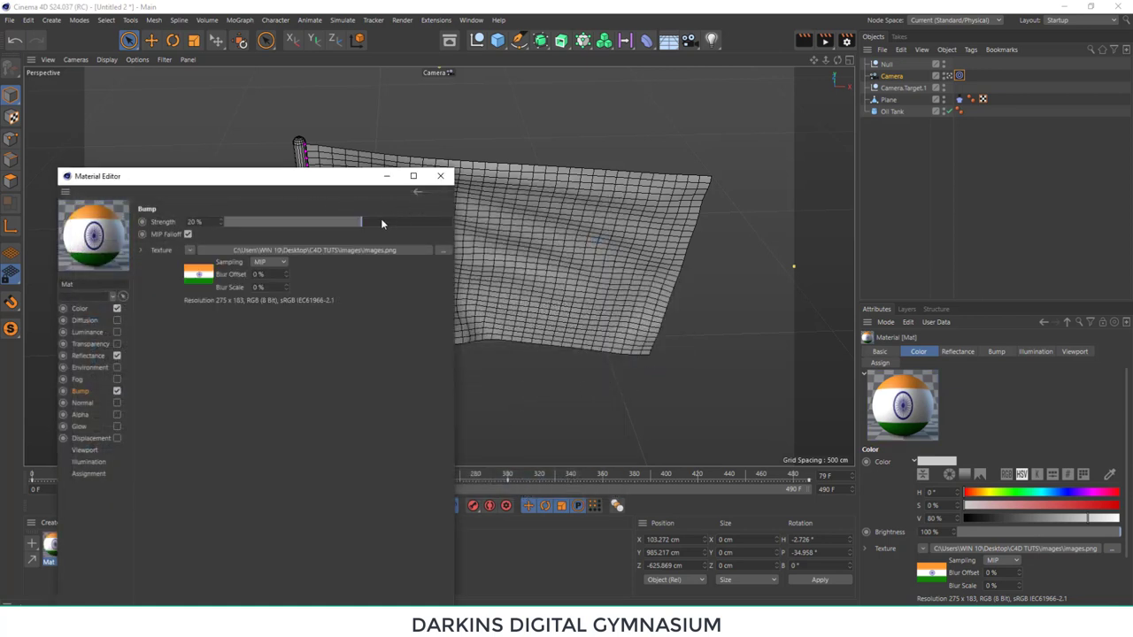
{"action": "left_click", "coordinate": [442, 177]}
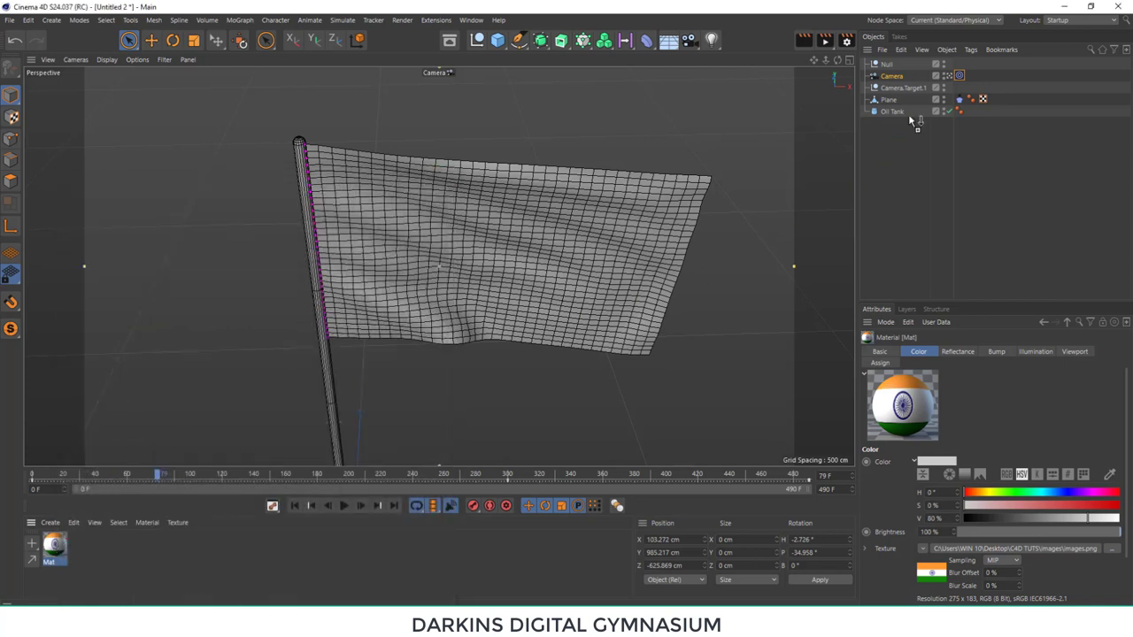
Apply Mat to the flag Plane and play the animation from frame 0, stopping around frame 205.
{"action": "left_click_drag", "start_coordinate": [892, 102], "coordinate": [891, 102]}
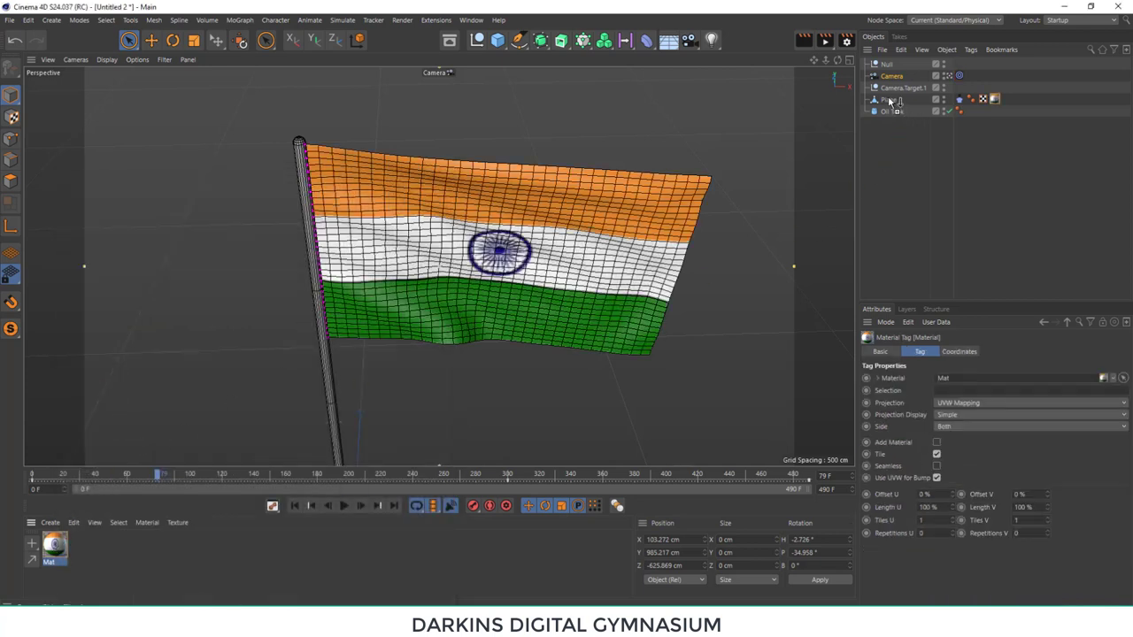
{"action": "left_click", "coordinate": [301, 506]}
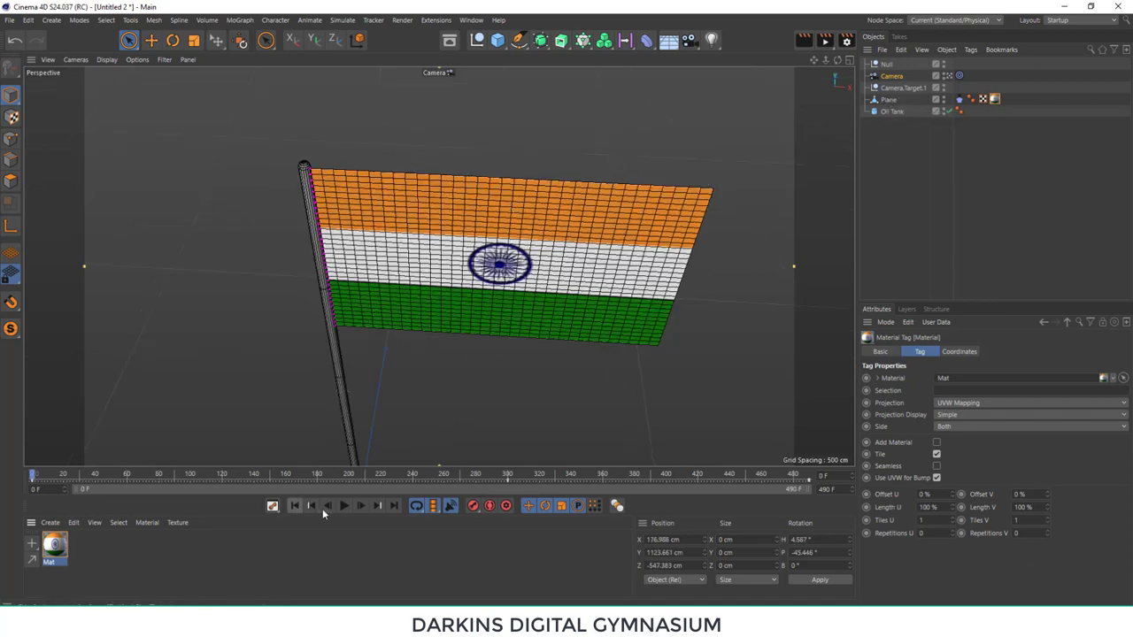
{"action": "left_click", "coordinate": [342, 505]}
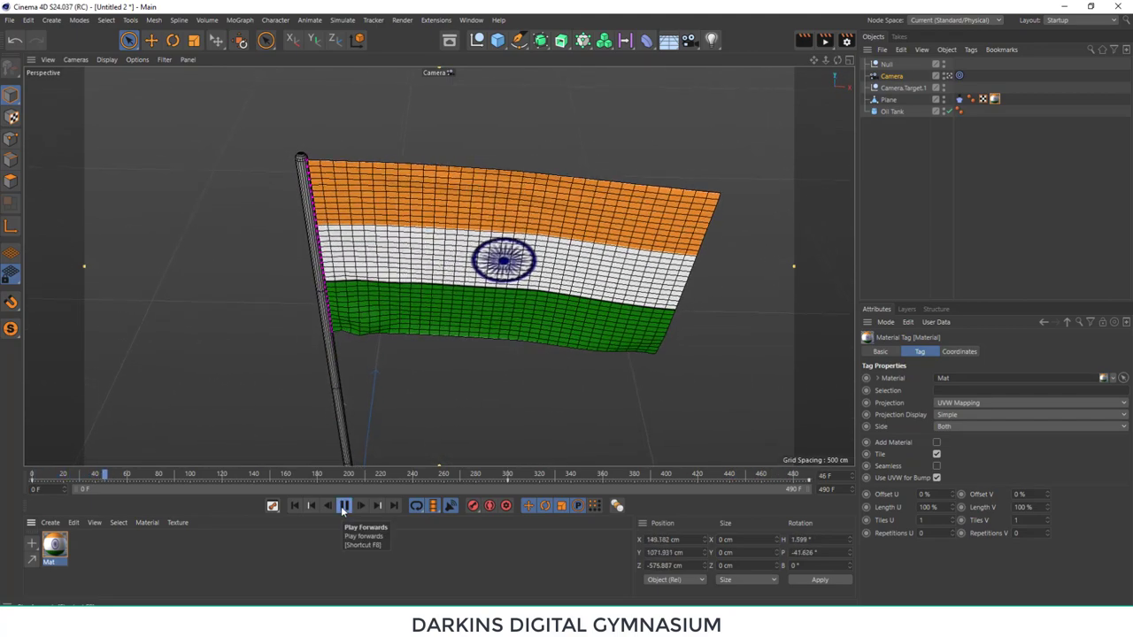
{"action": "left_click", "coordinate": [342, 506]}
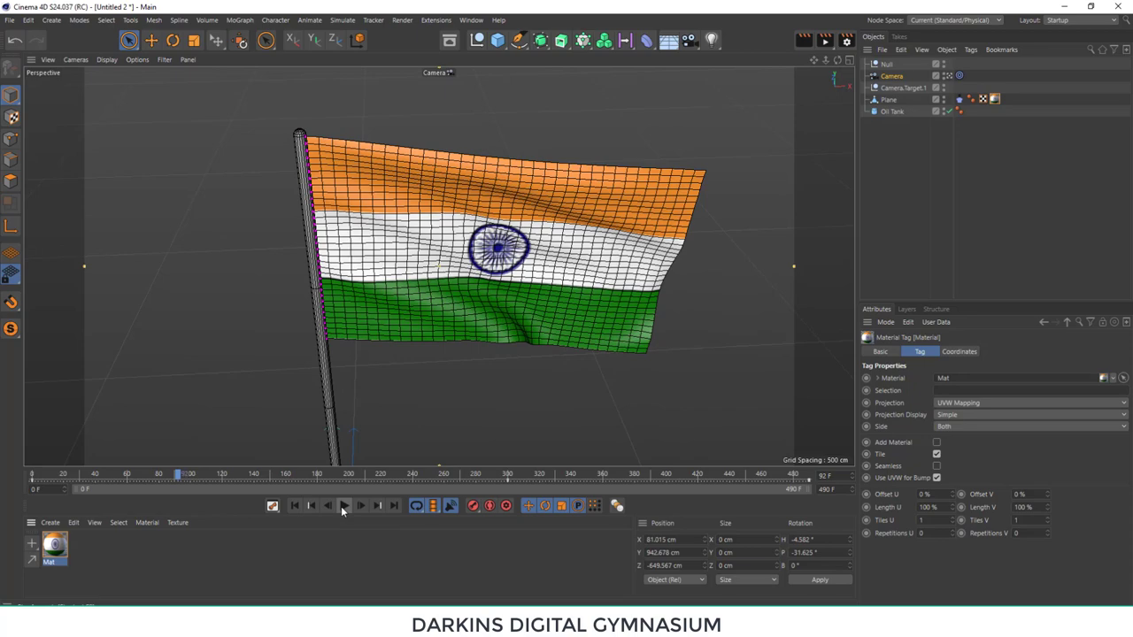
{"action": "left_click", "coordinate": [347, 506]}
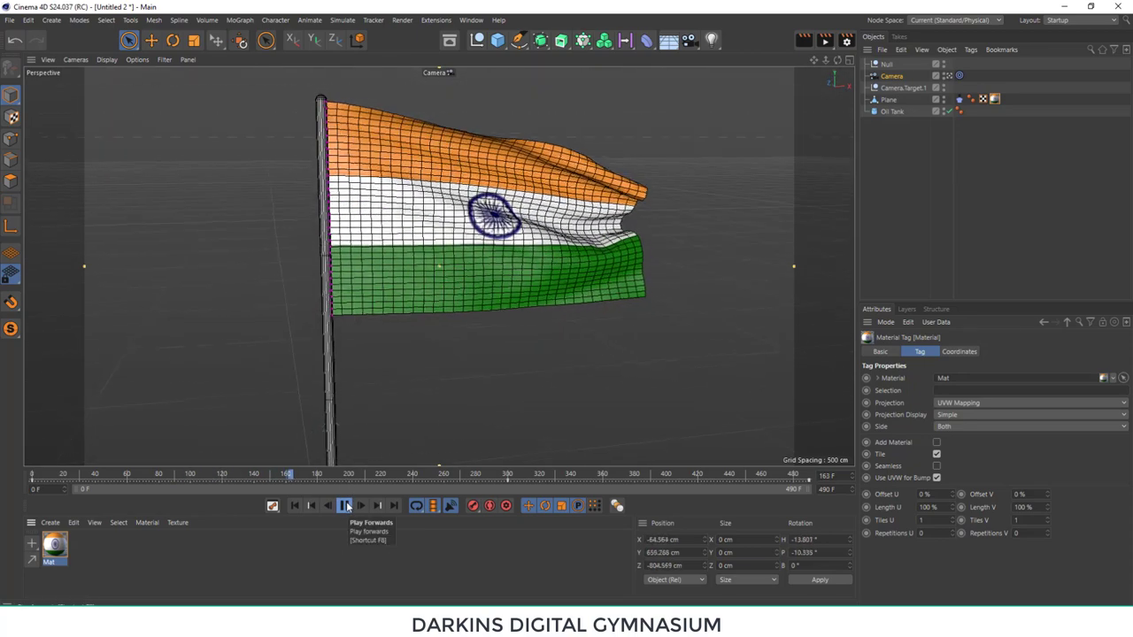
{"action": "left_click", "coordinate": [345, 506]}
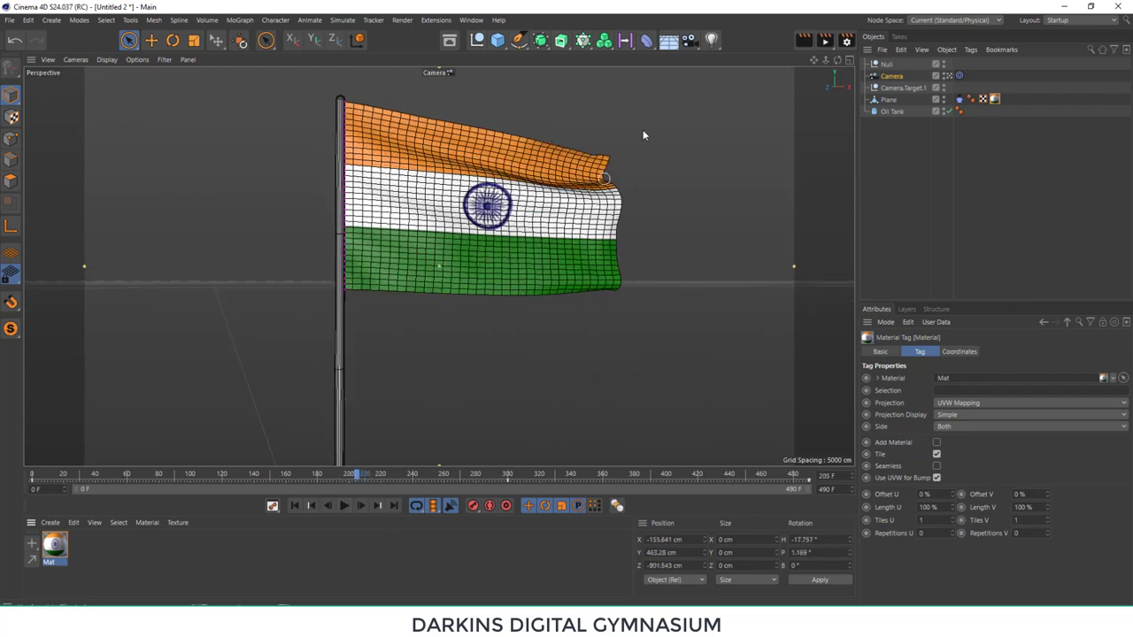
Add a Physical Sky and play the animation from frame 0, stopping at frame 323.
{"action": "left_click", "coordinate": [670, 42]}
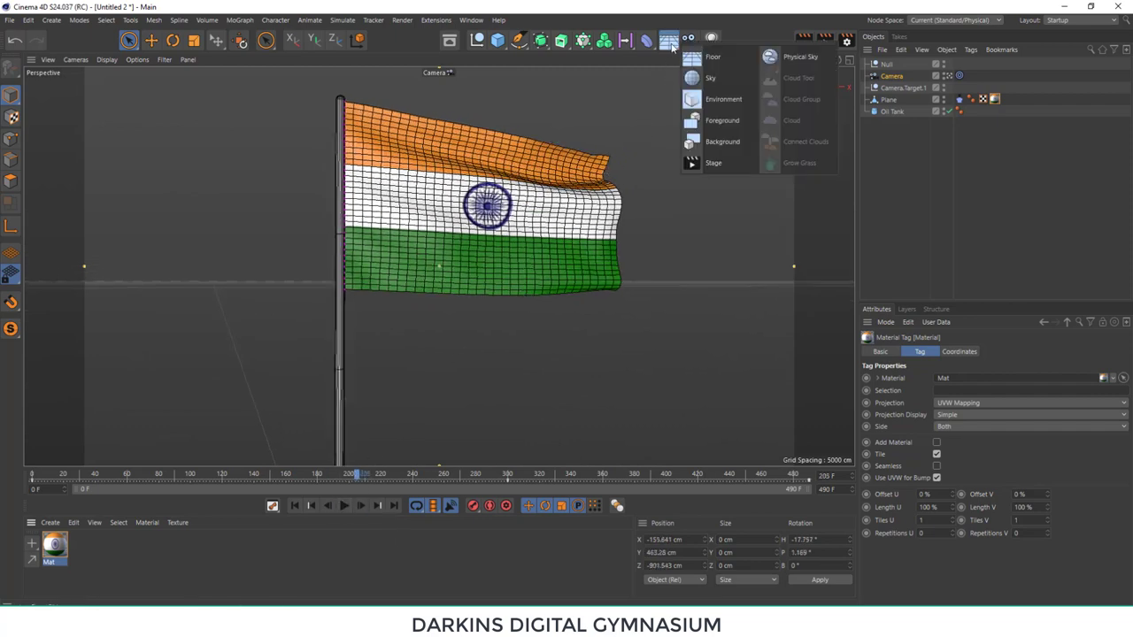
{"action": "left_click", "coordinate": [774, 58]}
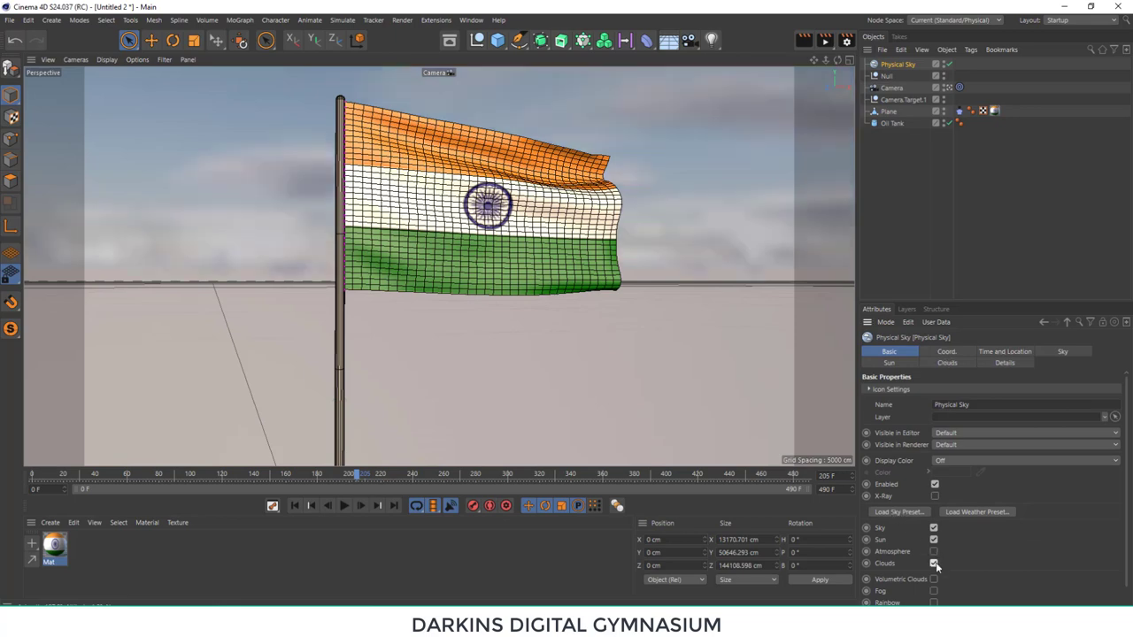
{"action": "left_click", "coordinate": [296, 507]}
{"action": "left_click", "coordinate": [344, 505]}
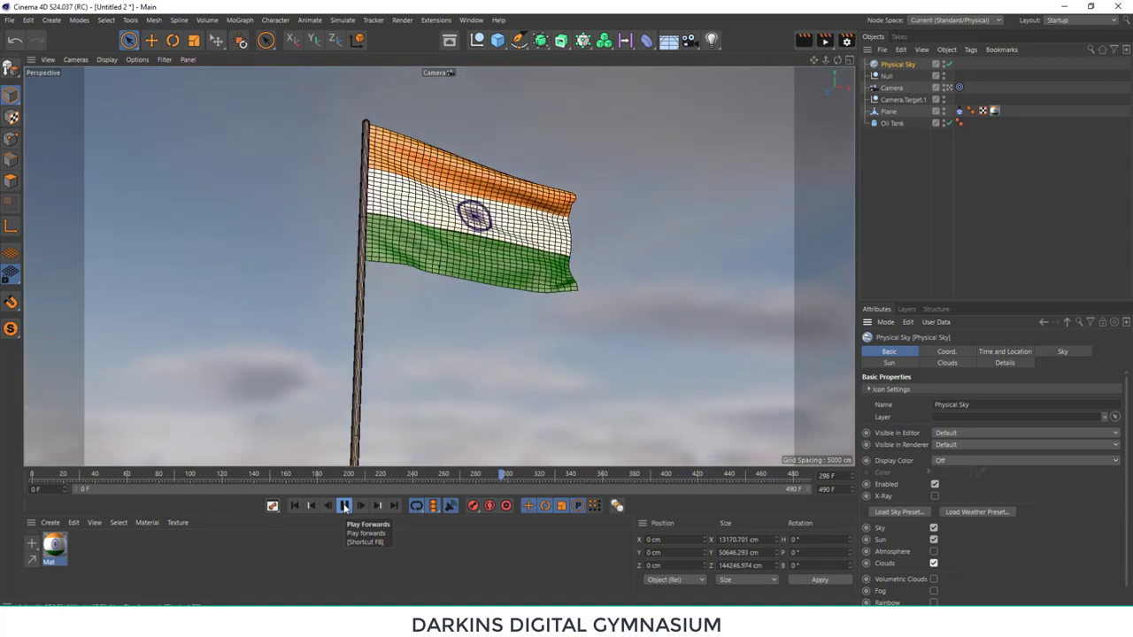
{"action": "left_click", "coordinate": [345, 505]}
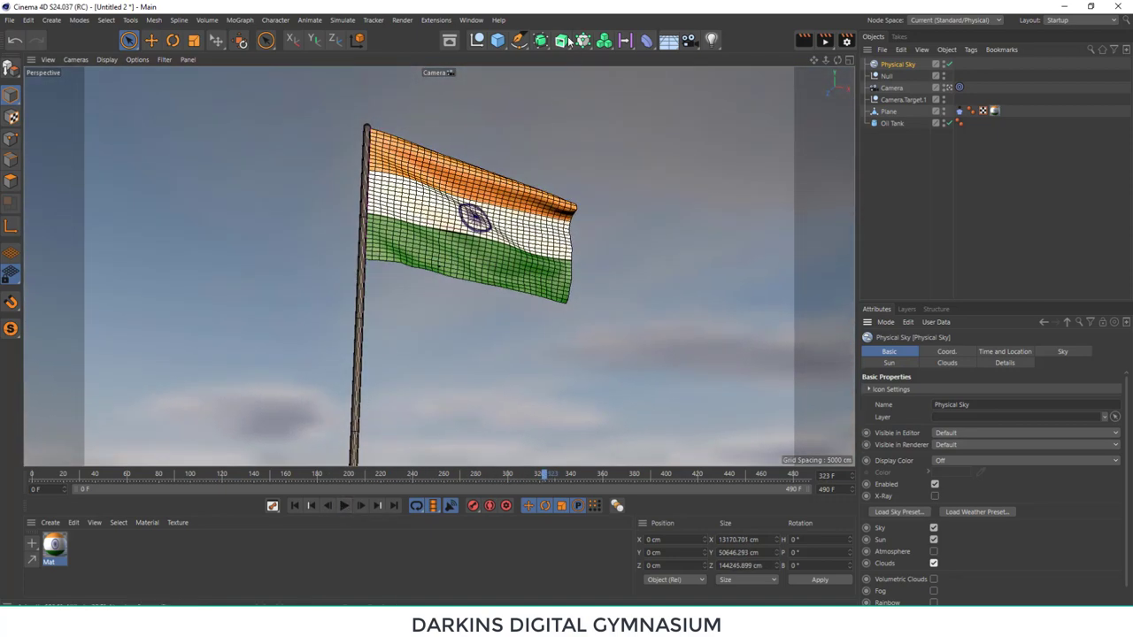
Add a Subdivision Surface and put the flag Plane under it.
{"action": "left_click", "coordinate": [541, 42]}
{"action": "left_click", "coordinate": [595, 59]}
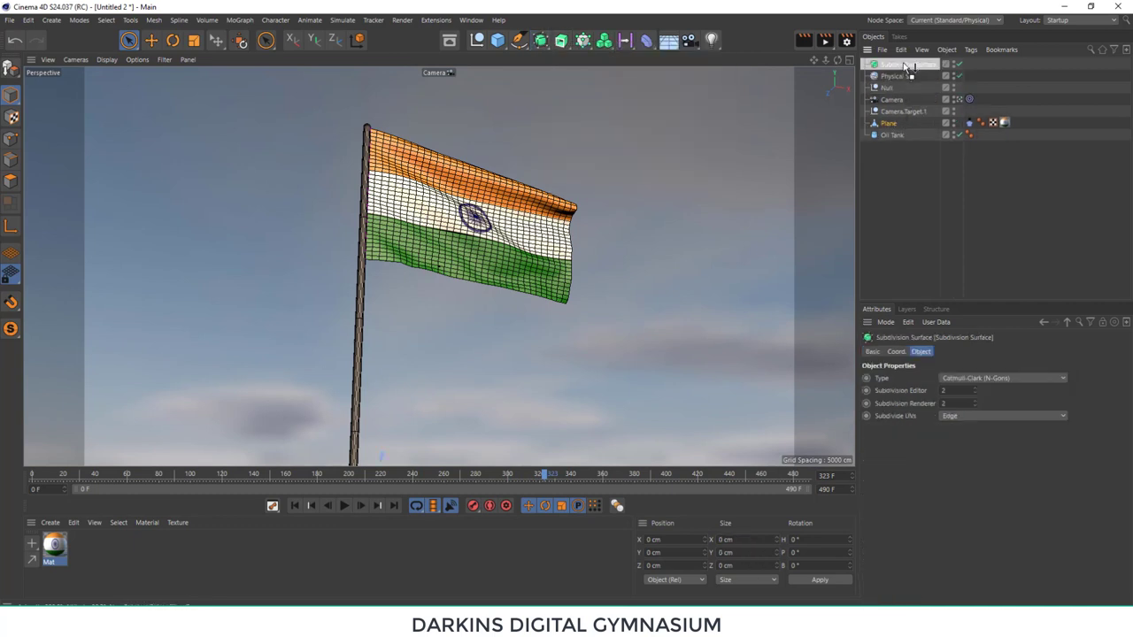
{"action": "left_click_drag", "start_coordinate": [905, 66], "coordinate": [912, 69]}
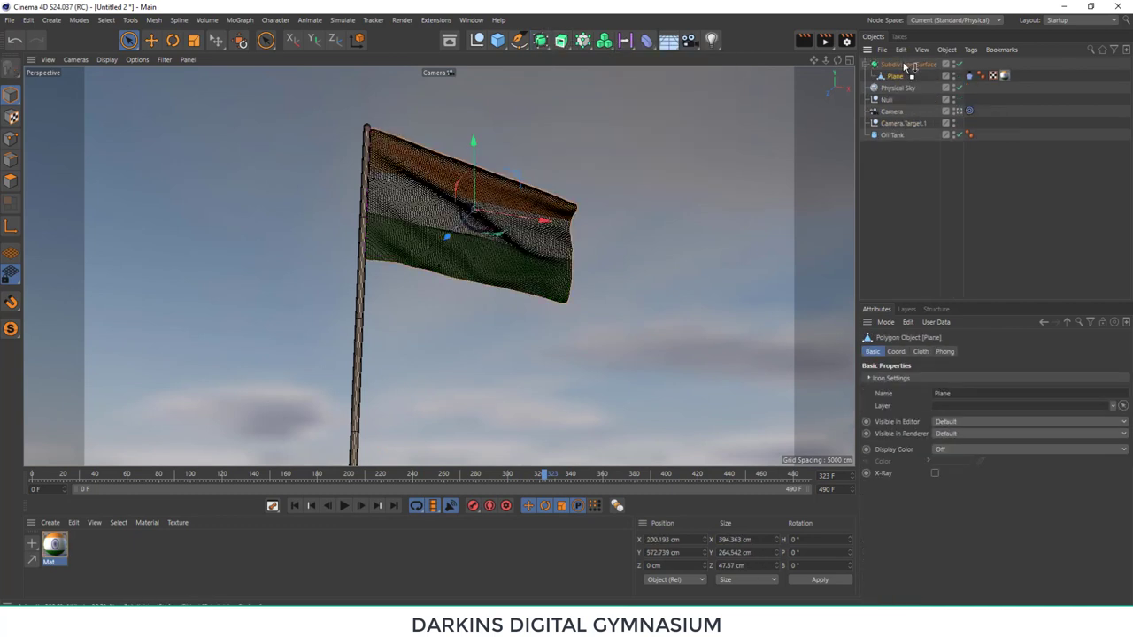
Switch the viewport to Gouraud Shading and play the smoothed flag animation from frame 0.
{"action": "left_click", "coordinate": [112, 62]}
{"action": "left_click", "coordinate": [132, 75]}
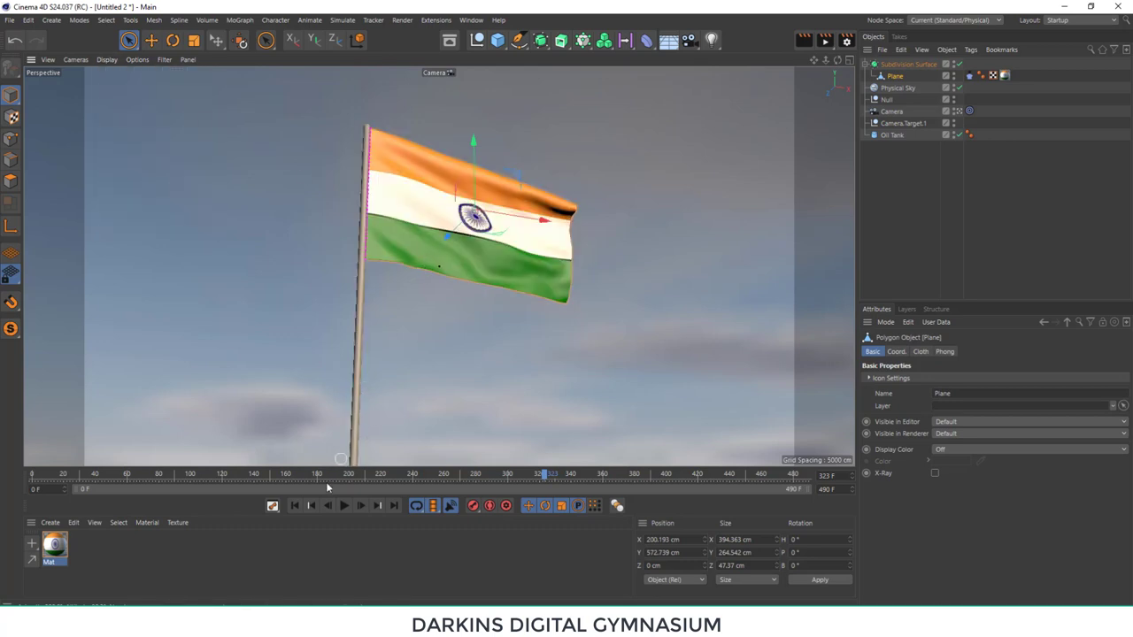
{"action": "left_click", "coordinate": [293, 506]}
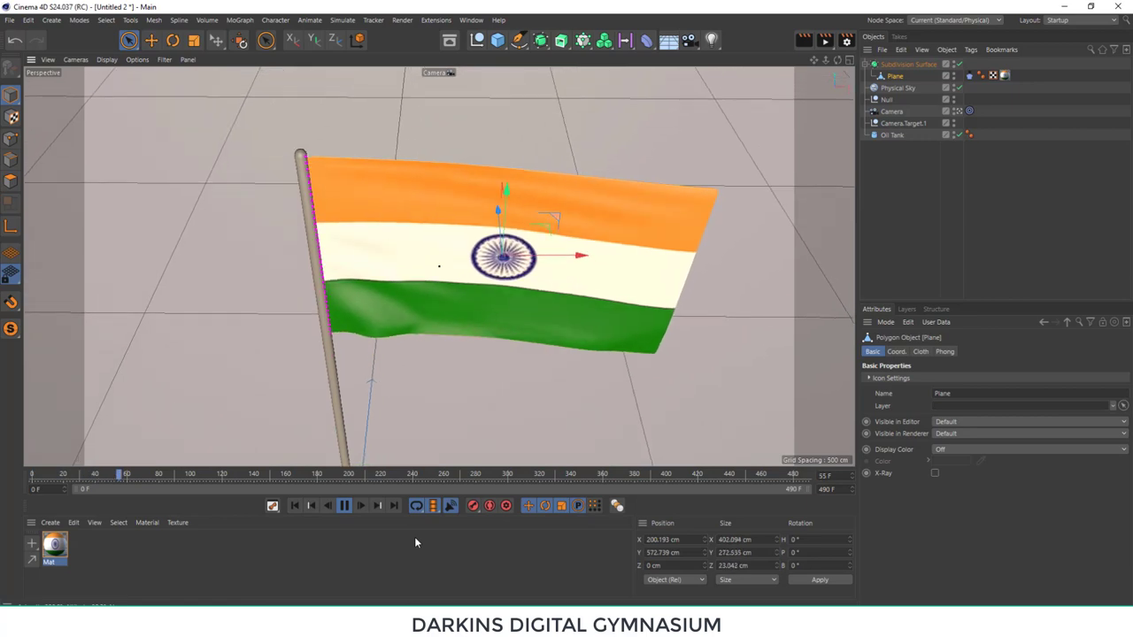
{"action": "left_click", "coordinate": [918, 249]}
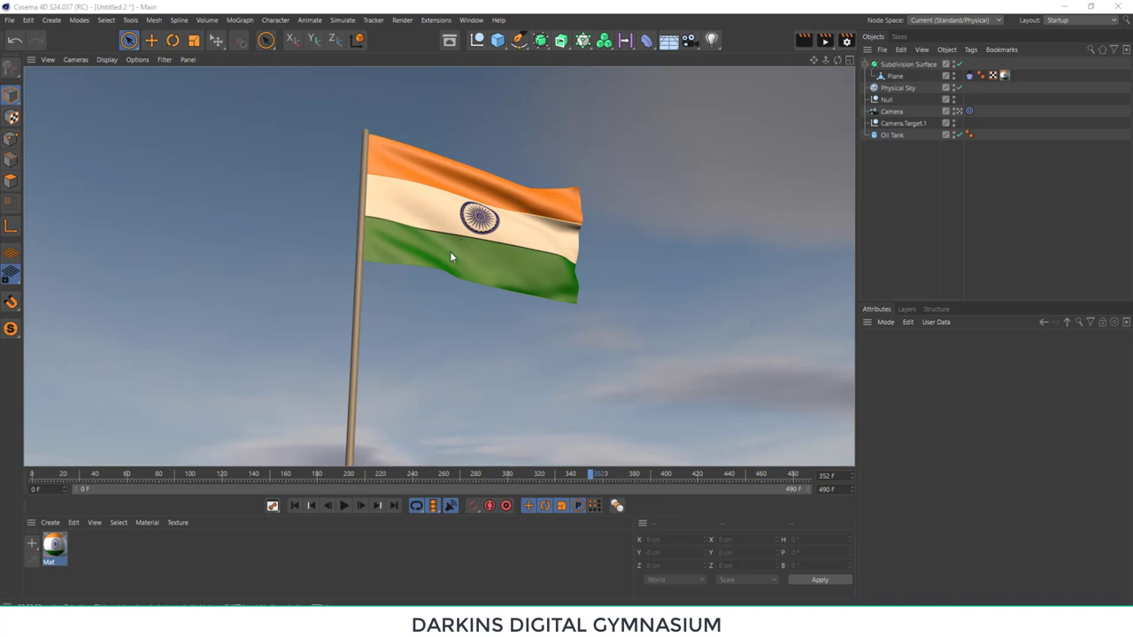
{"action": "left_click", "coordinate": [301, 504]}
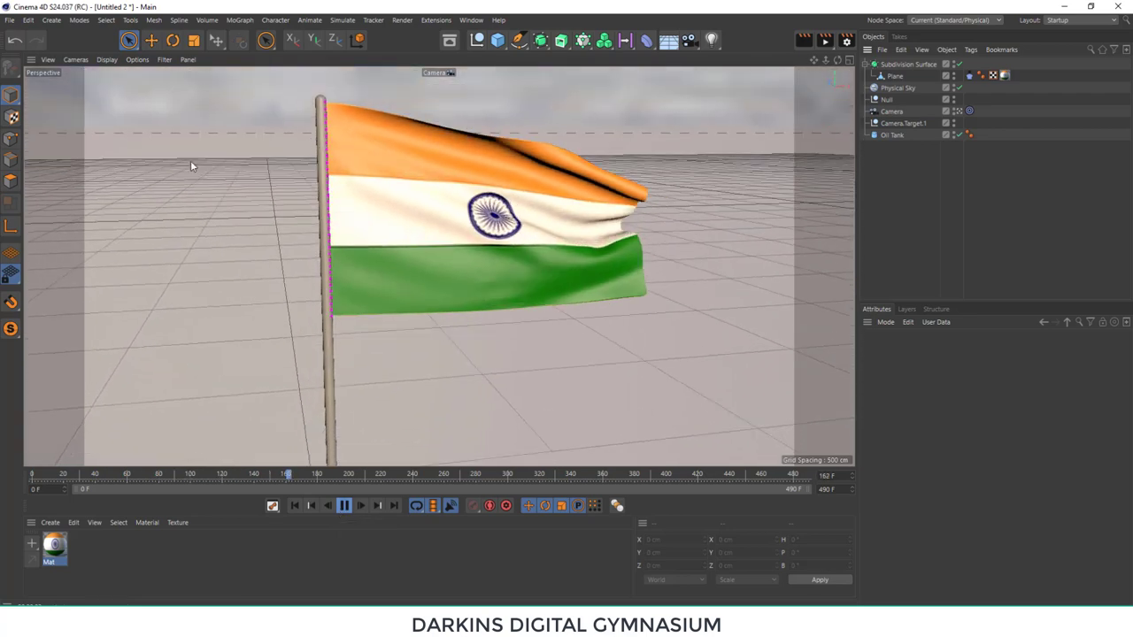
{"action": "left_click", "coordinate": [113, 61]}
{"action": "left_click", "coordinate": [139, 91]}
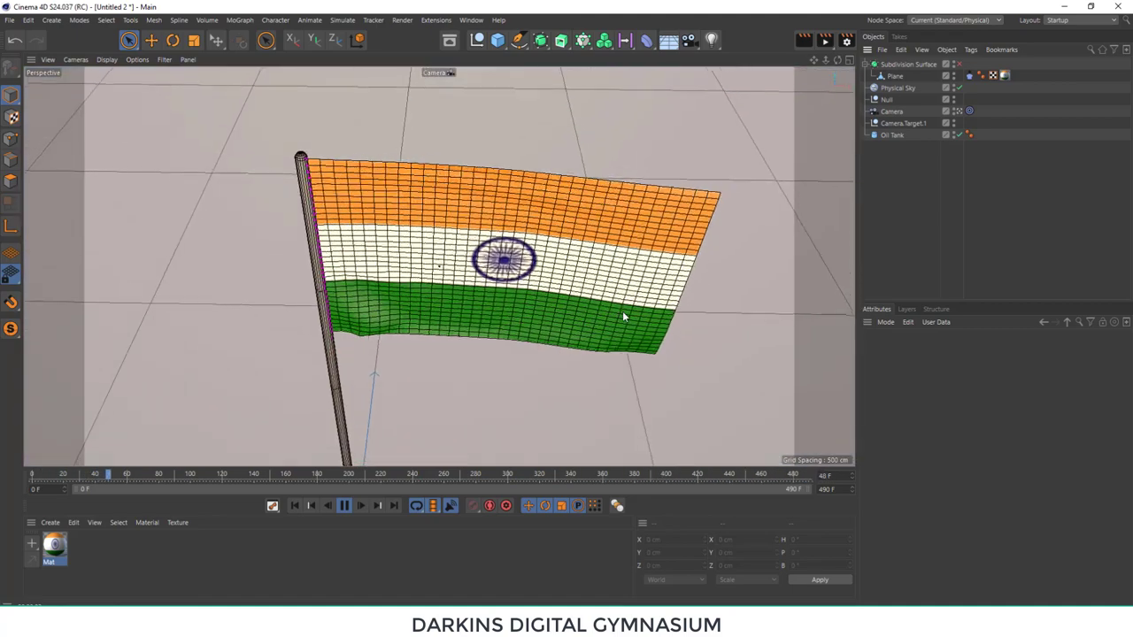
{"action": "left_click", "coordinate": [969, 111]}
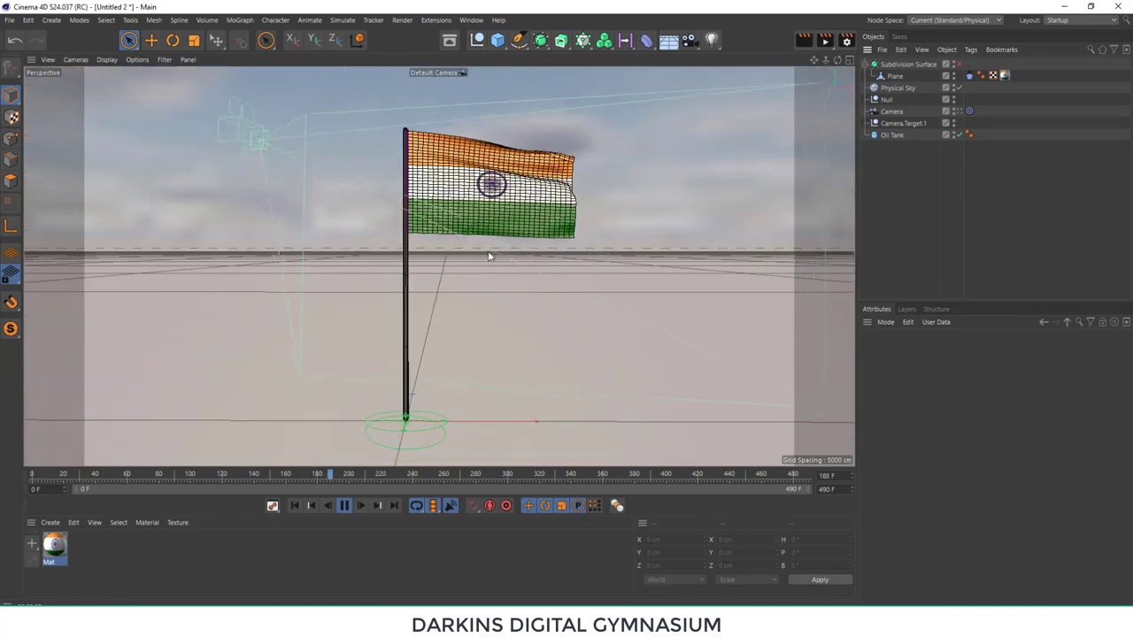
{"action": "mouse_move", "coordinate": [506, 281]}
{"action": "left_mouse_down", "text": "alt"}
{"action": "mouse_move", "coordinate": [350, 314]}
{"action": "mouse_move", "coordinate": [471, 318]}
{"action": "mouse_move", "coordinate": [525, 261]}
{"action": "mouse_move", "coordinate": [549, 143]}
{"action": "mouse_move", "coordinate": [376, 215]}
{"action": "mouse_move", "coordinate": [388, 263]}
{"action": "mouse_move", "coordinate": [490, 336]}
{"action": "mouse_move", "coordinate": [518, 322]}
{"action": "left_mouse_up", "text": "alt"}
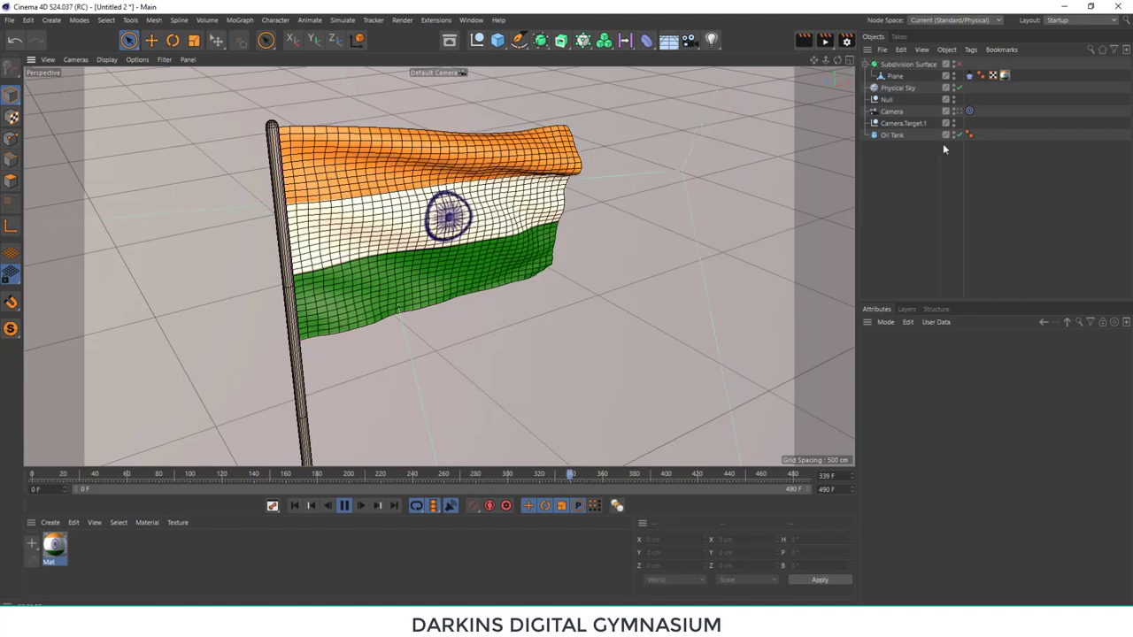
{"action": "left_click", "coordinate": [970, 112]}
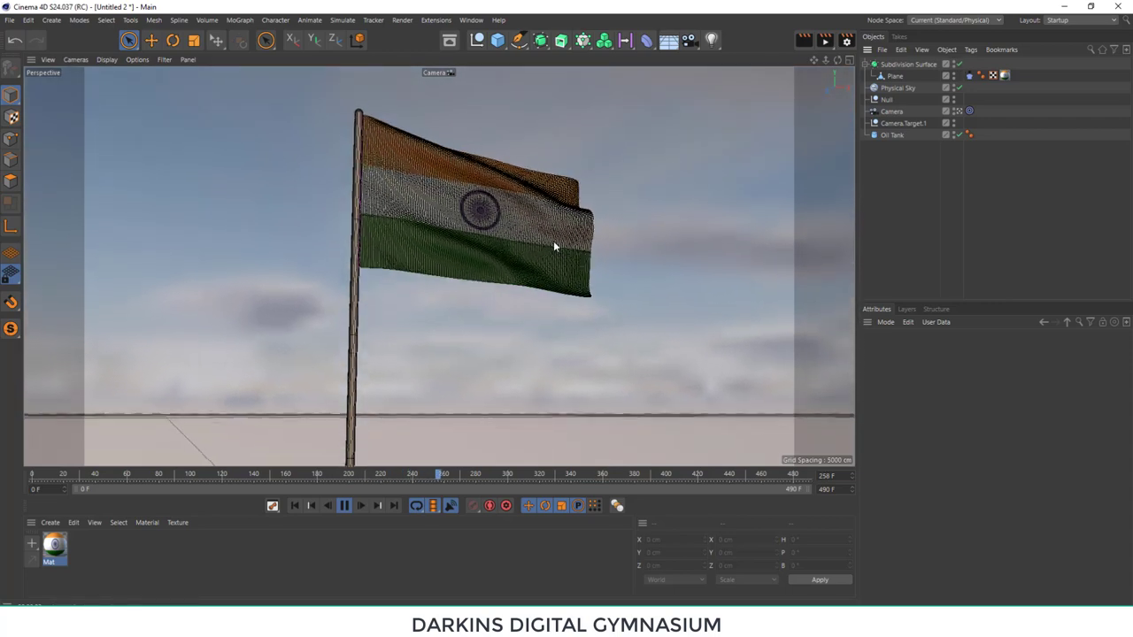
{"action": "left_click", "coordinate": [106, 59]}
{"action": "left_click", "coordinate": [115, 78]}
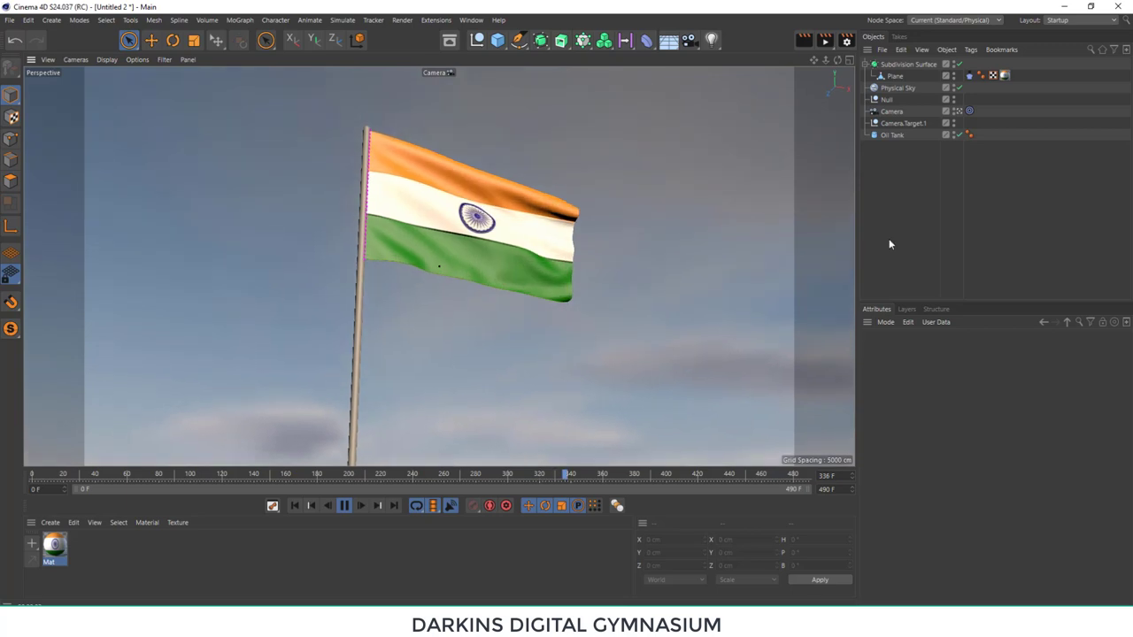